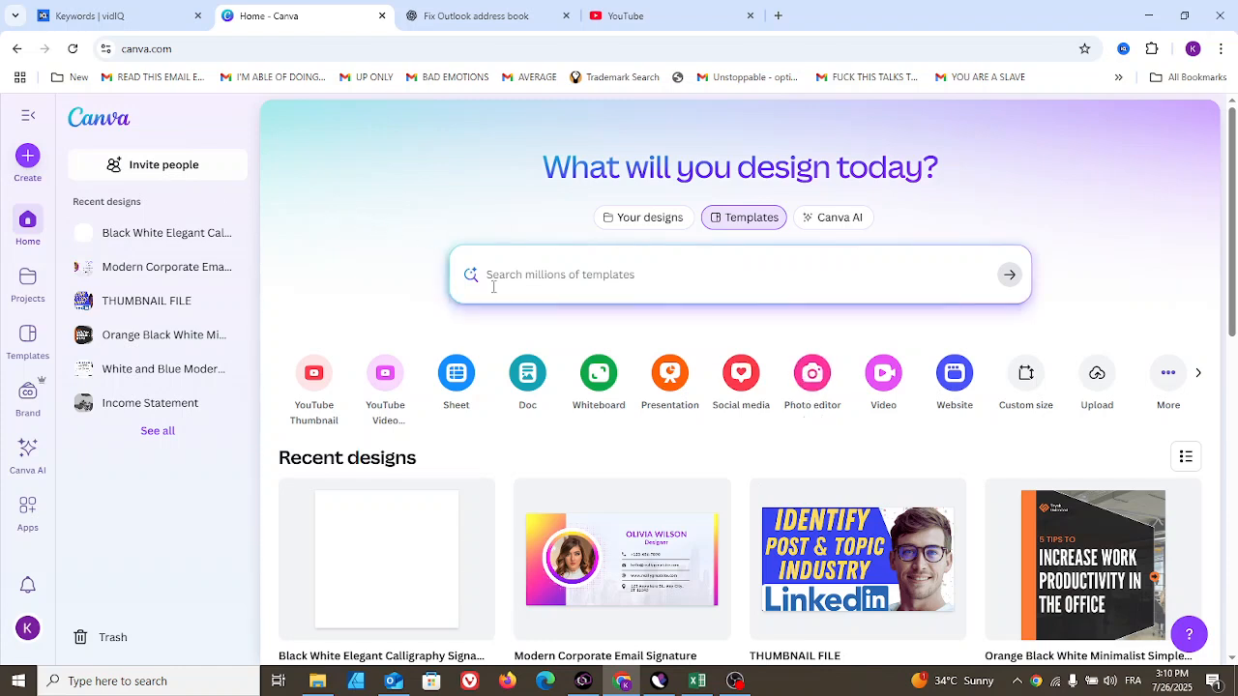
- Open the photo of girls dancing with drums in the Photo editor
click(813, 377)
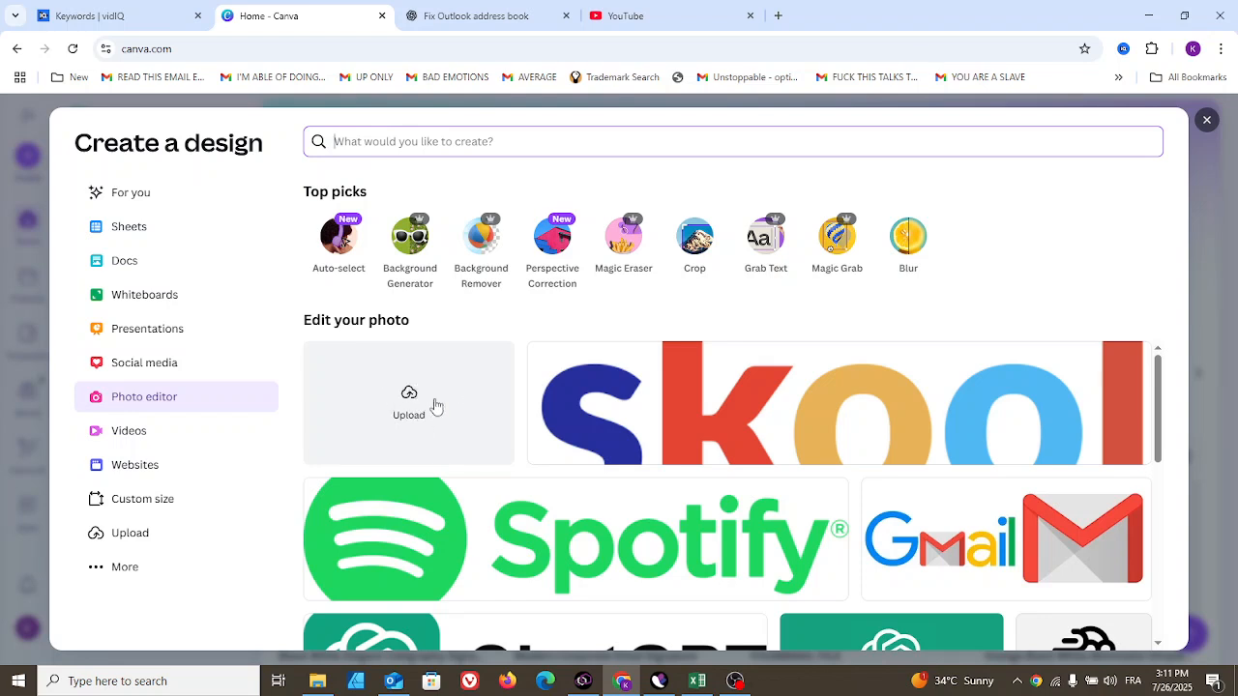
drag(1160, 391, 1162, 640)
mouse_move(1157, 595)
mouse_down()
mouse_move(1160, 626)
mouse_move(1160, 595)
mouse_move(1159, 607)
mouse_up()
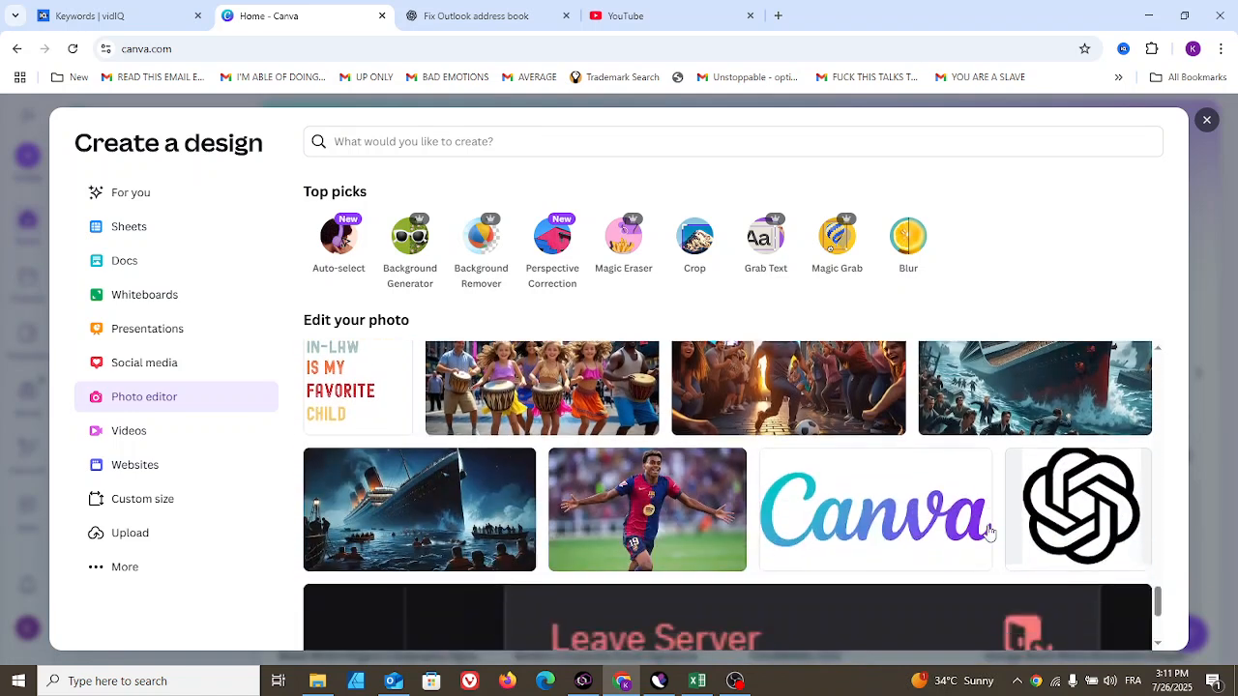
click(544, 402)
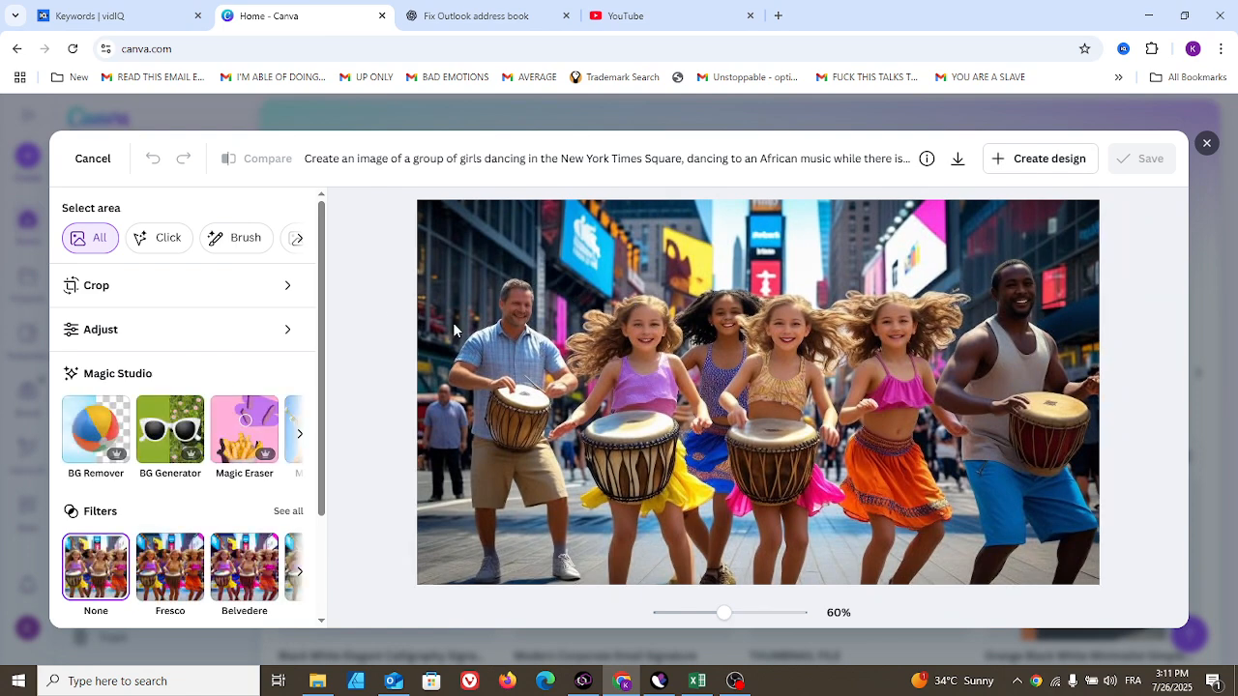
- Select the image's background and remove it with BG Remover
drag(322, 276, 328, 225)
click(299, 242)
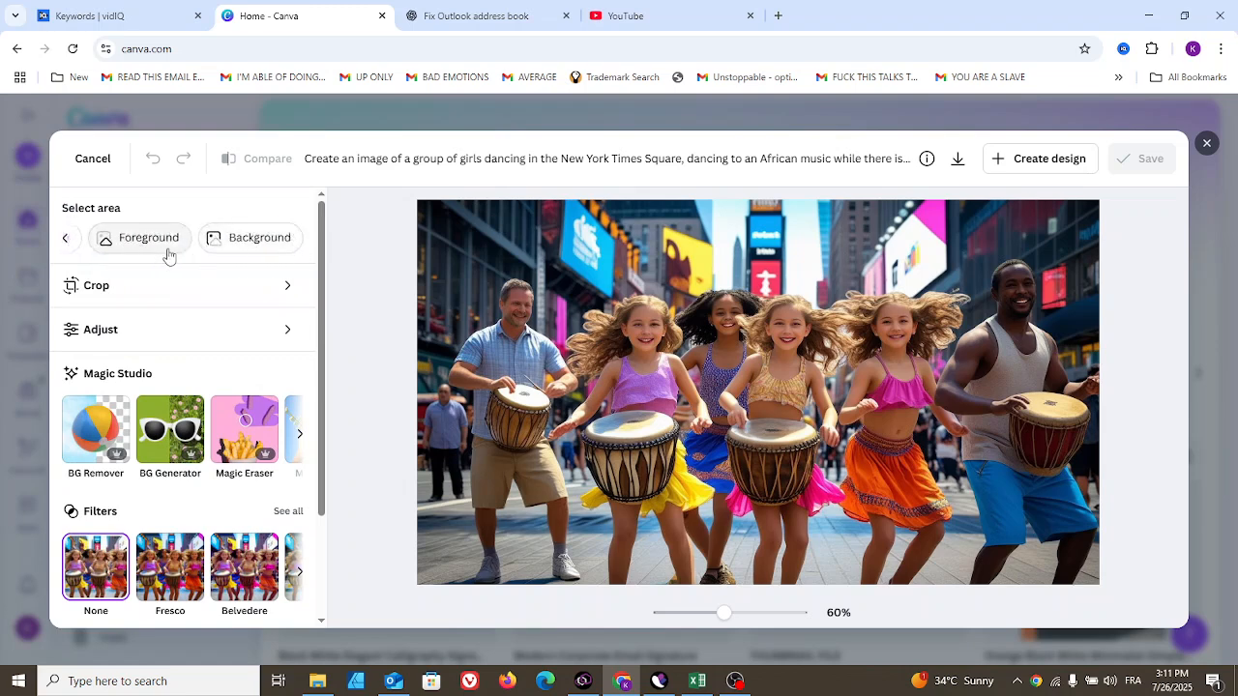
click(244, 242)
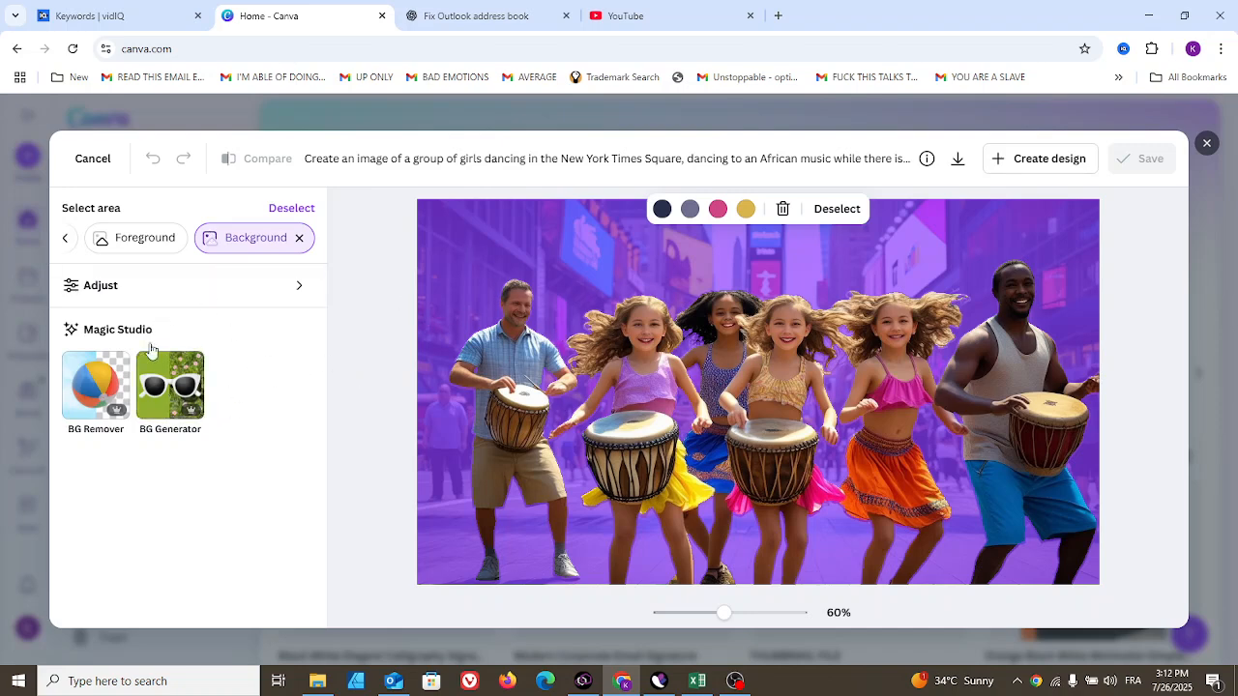
click(87, 398)
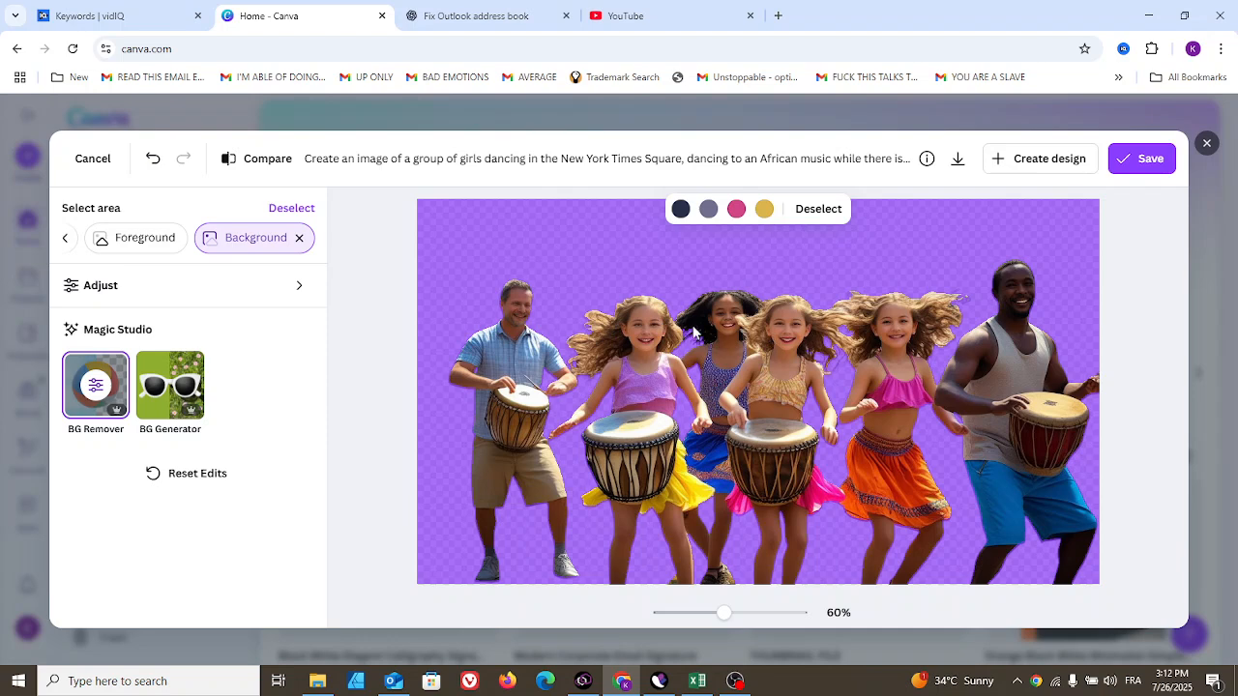
- Generate a new background described as "London street" with BG Generator
click(177, 390)
click(165, 293)
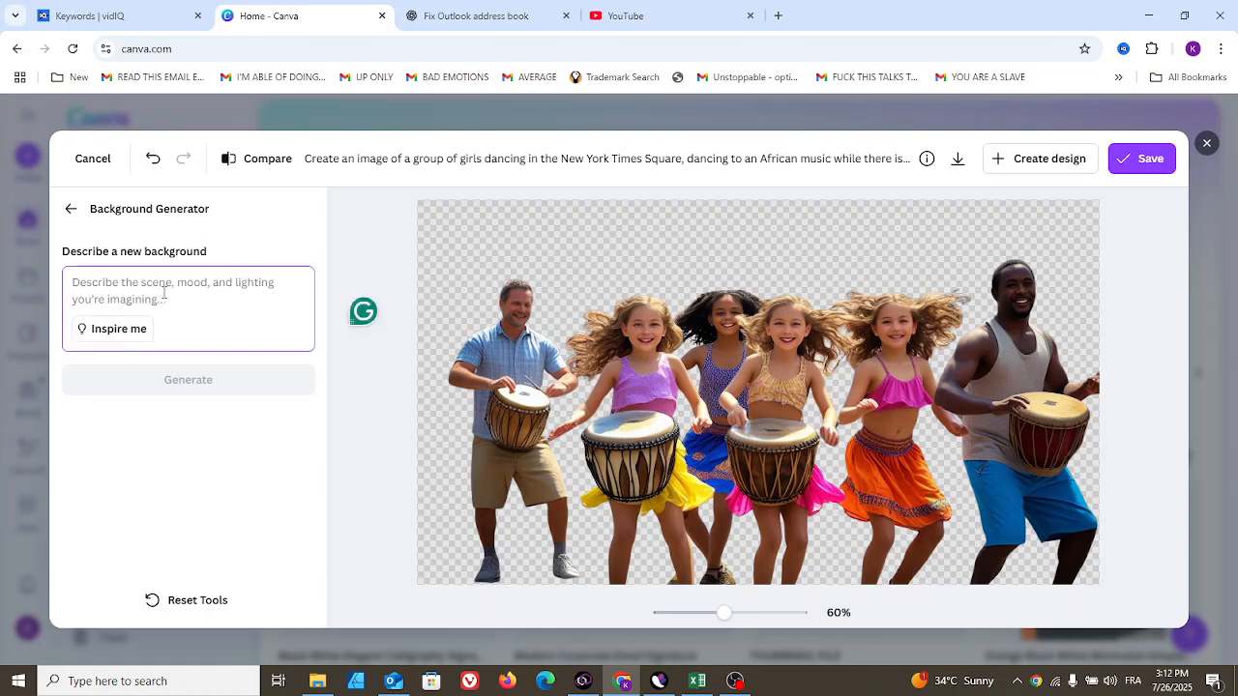
text(Makz thi)
key(BackSpace)
key(BackSpace)
key(BackSpace)
key(BackSpace)
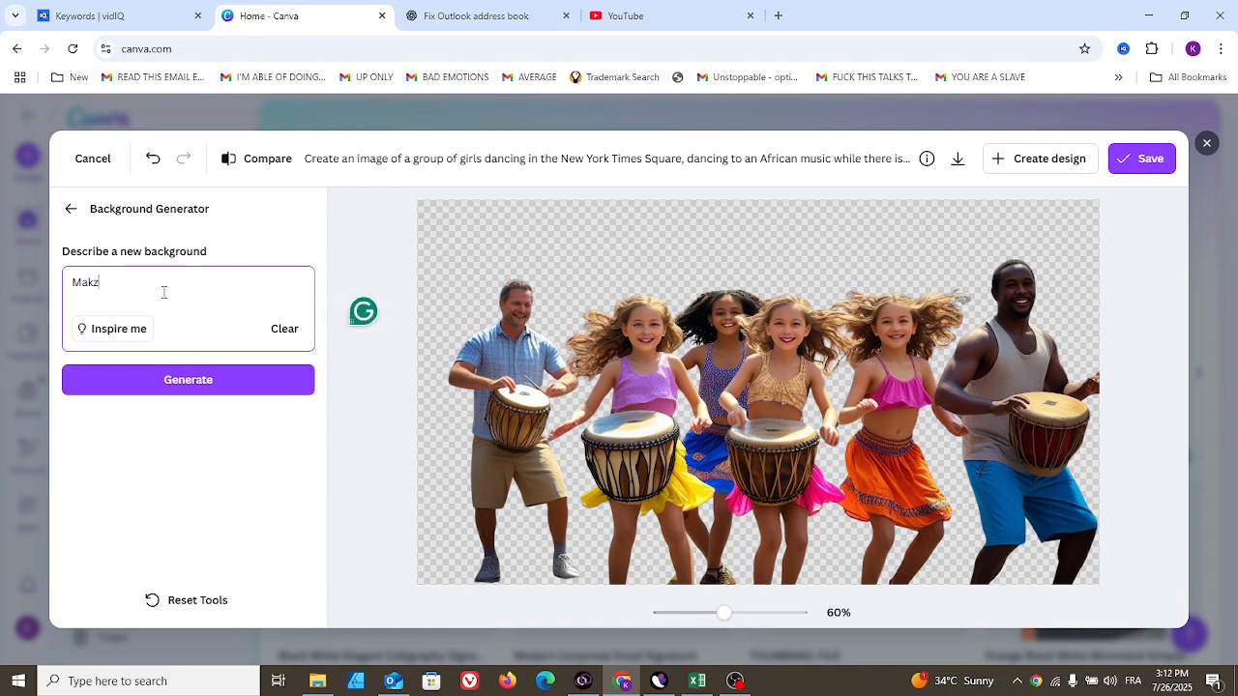
key(BackSpace)
key(BackSpace)
key(BackSpace)
text(London street)
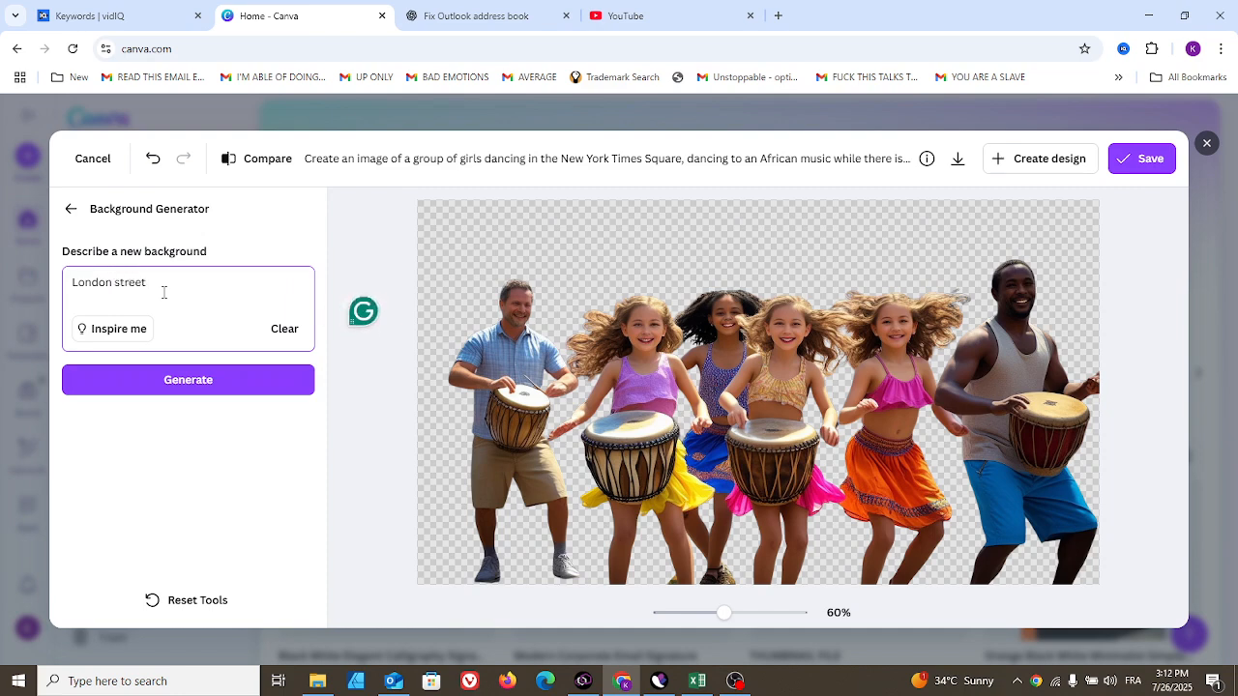
click(174, 379)
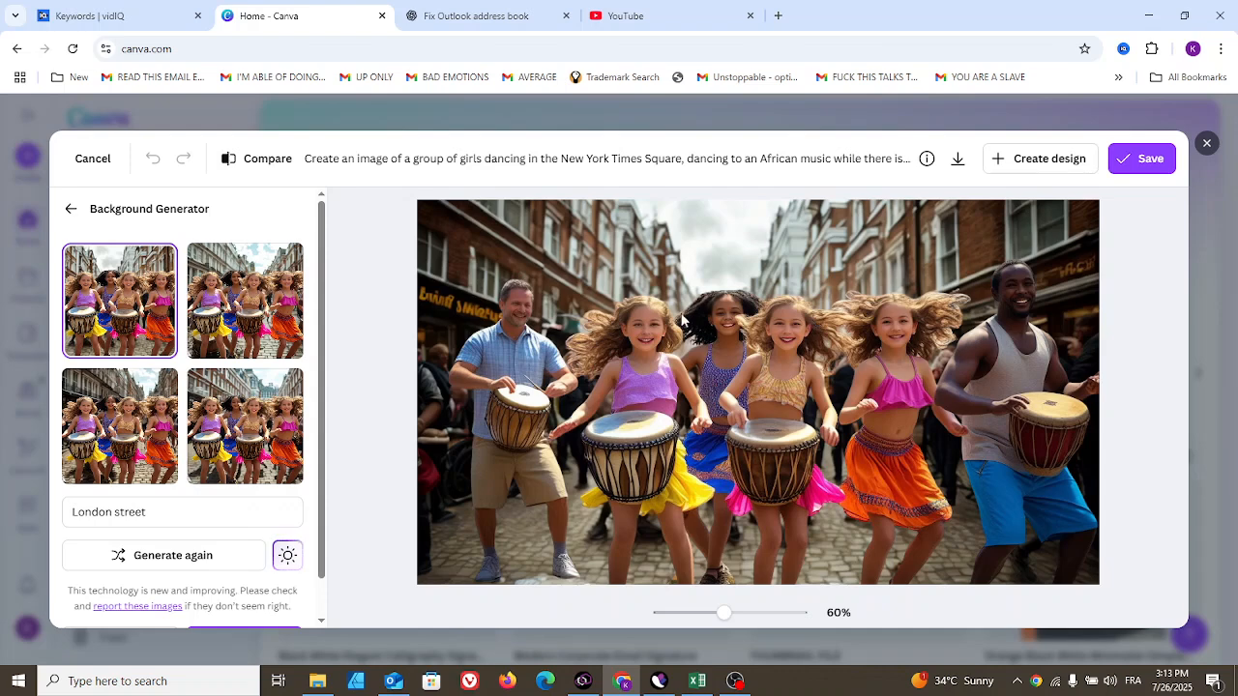
- Preview the generated background variants and keep the first one
click(236, 327)
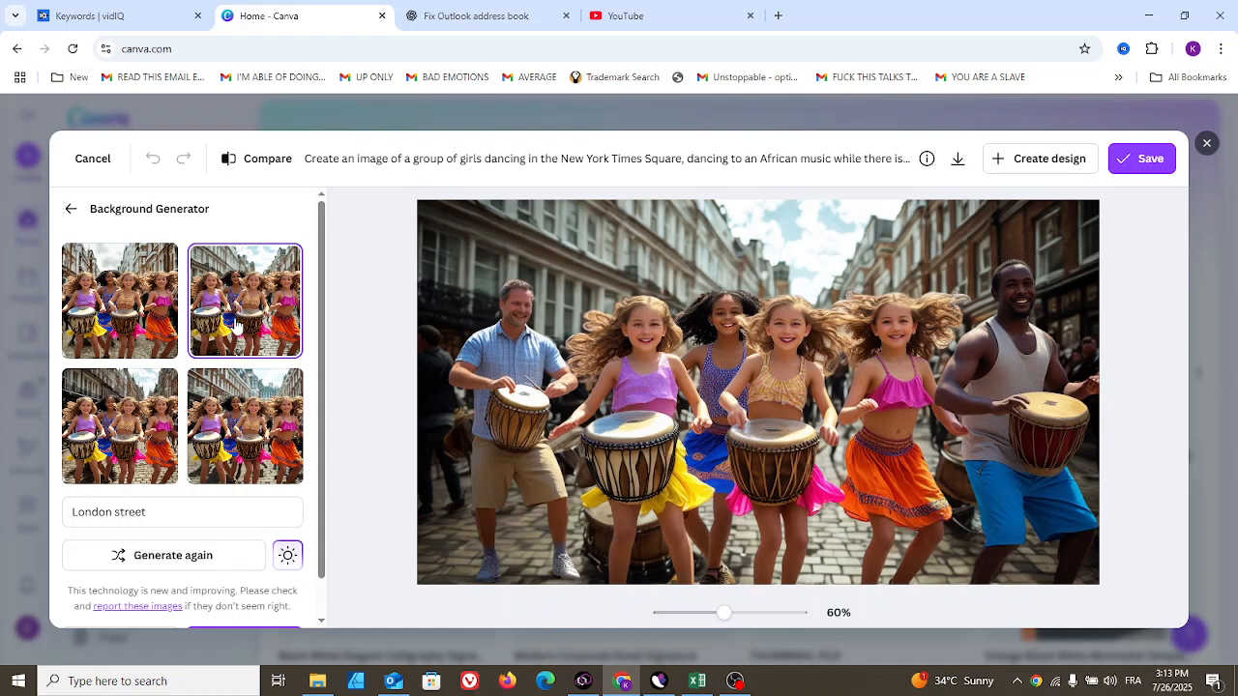
click(131, 330)
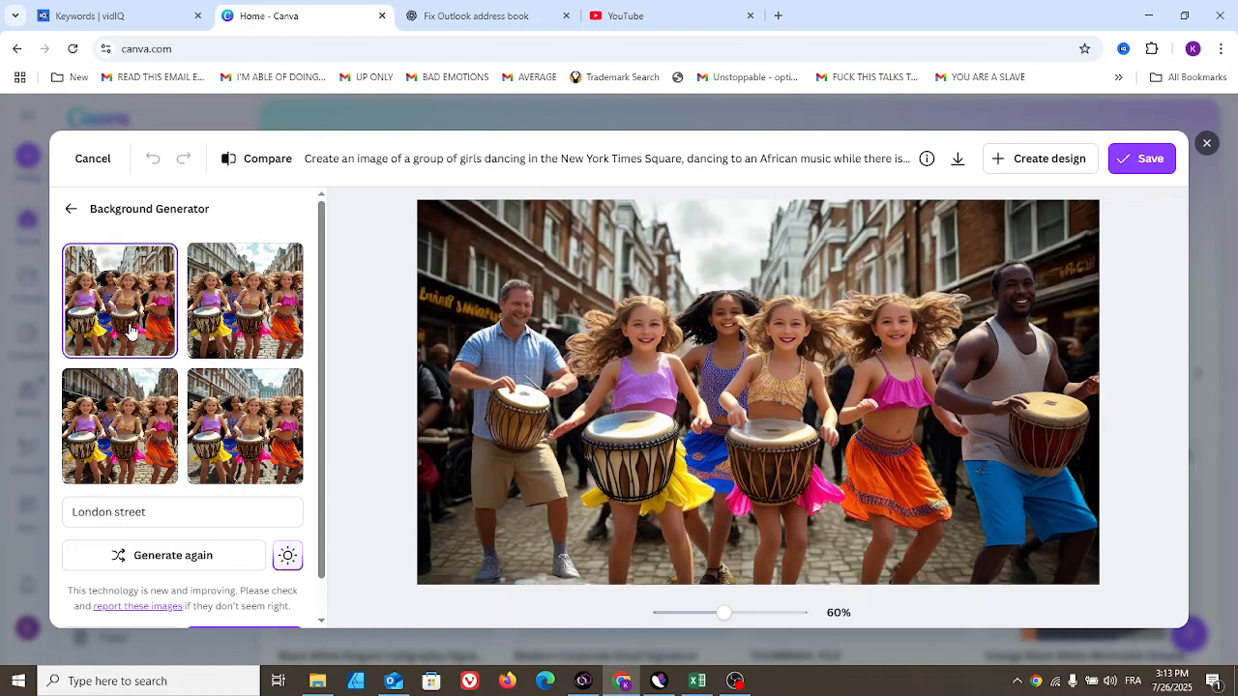
click(118, 380)
click(242, 418)
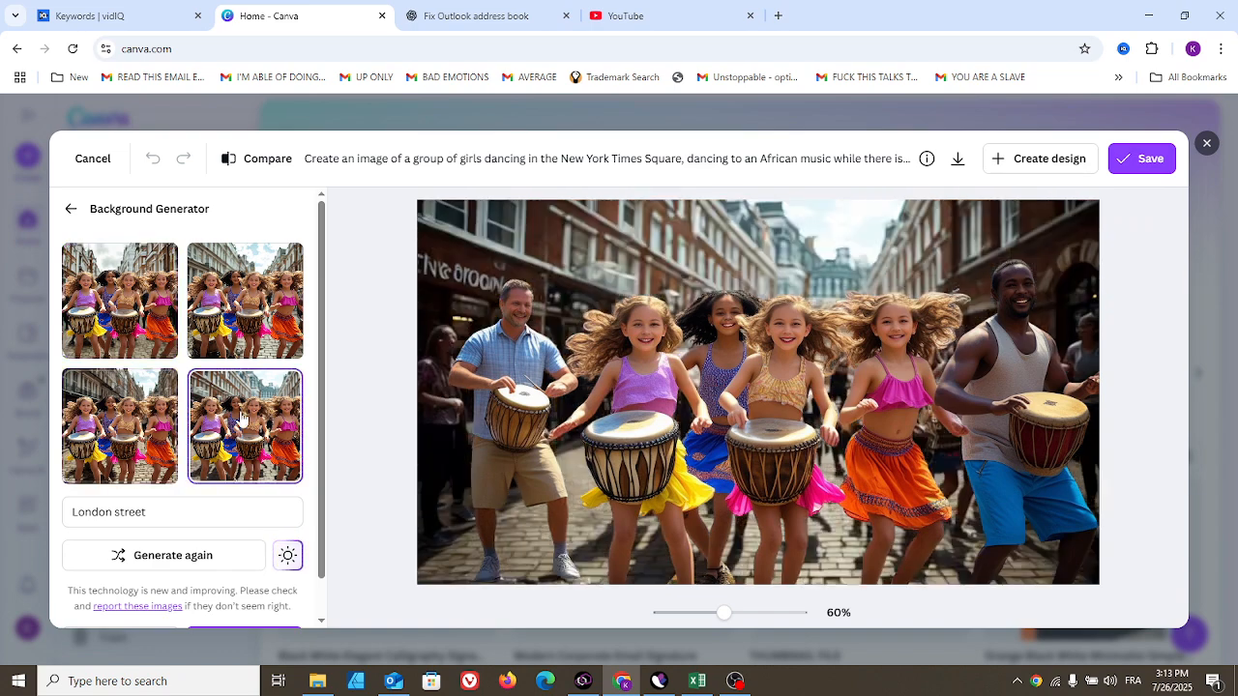
click(124, 318)
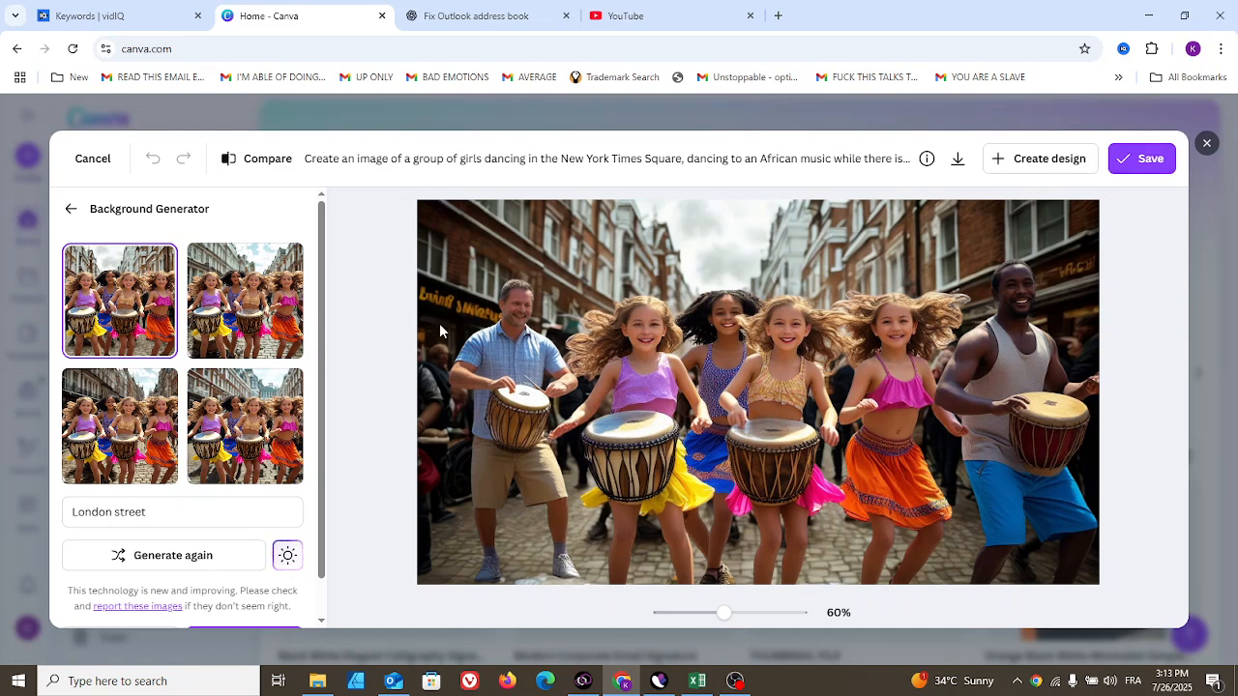
- Reset the BG Remover and BG Generator edits
click(70, 210)
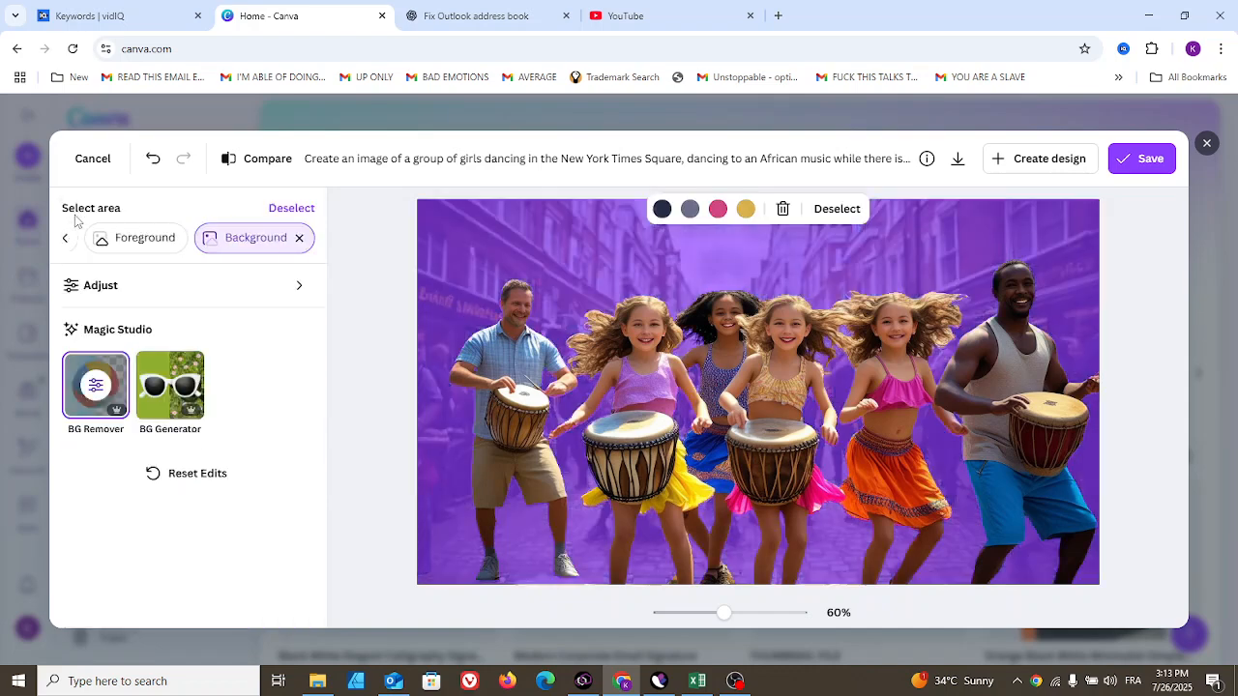
click(204, 476)
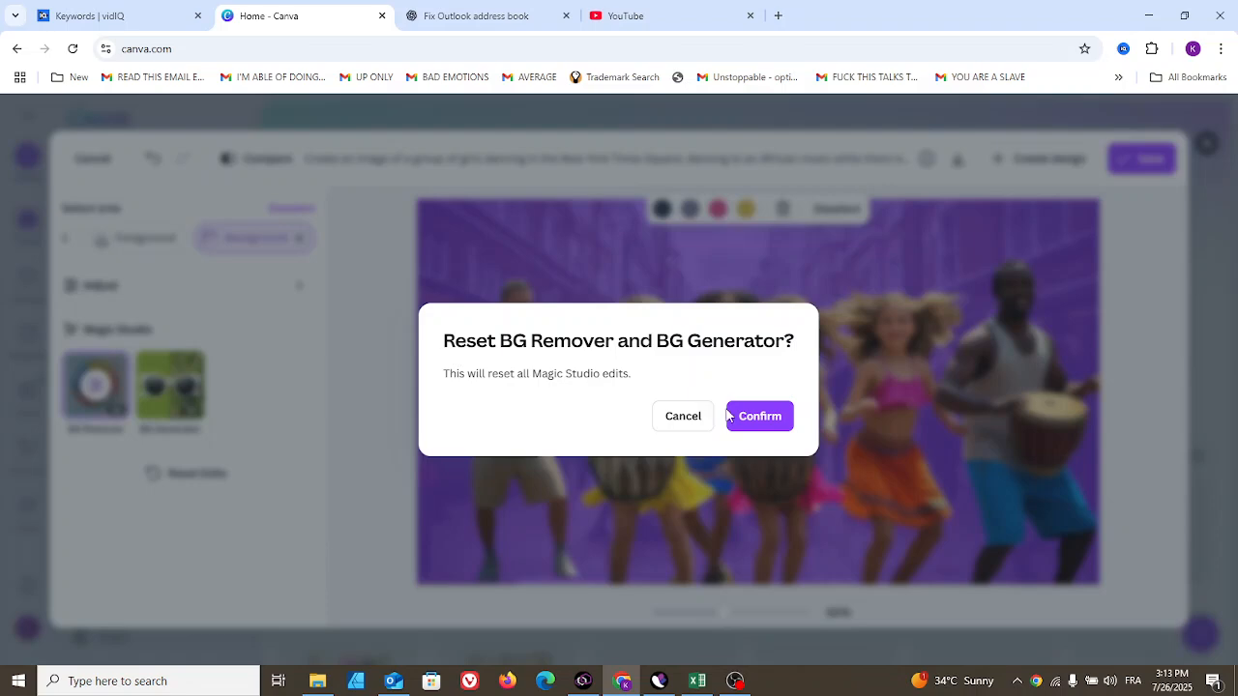
click(768, 422)
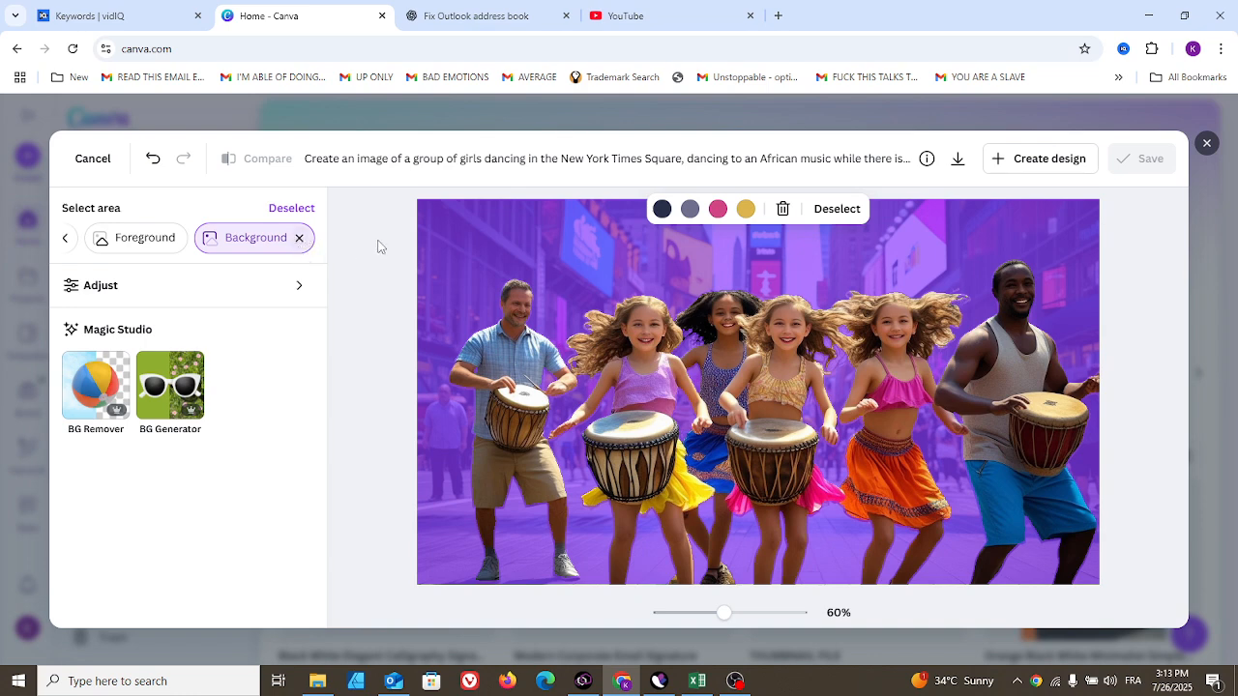
- Switch to Brush selection, set the brush size to 29, and paint over the pedestrian at the left edge
click(64, 239)
click(228, 250)
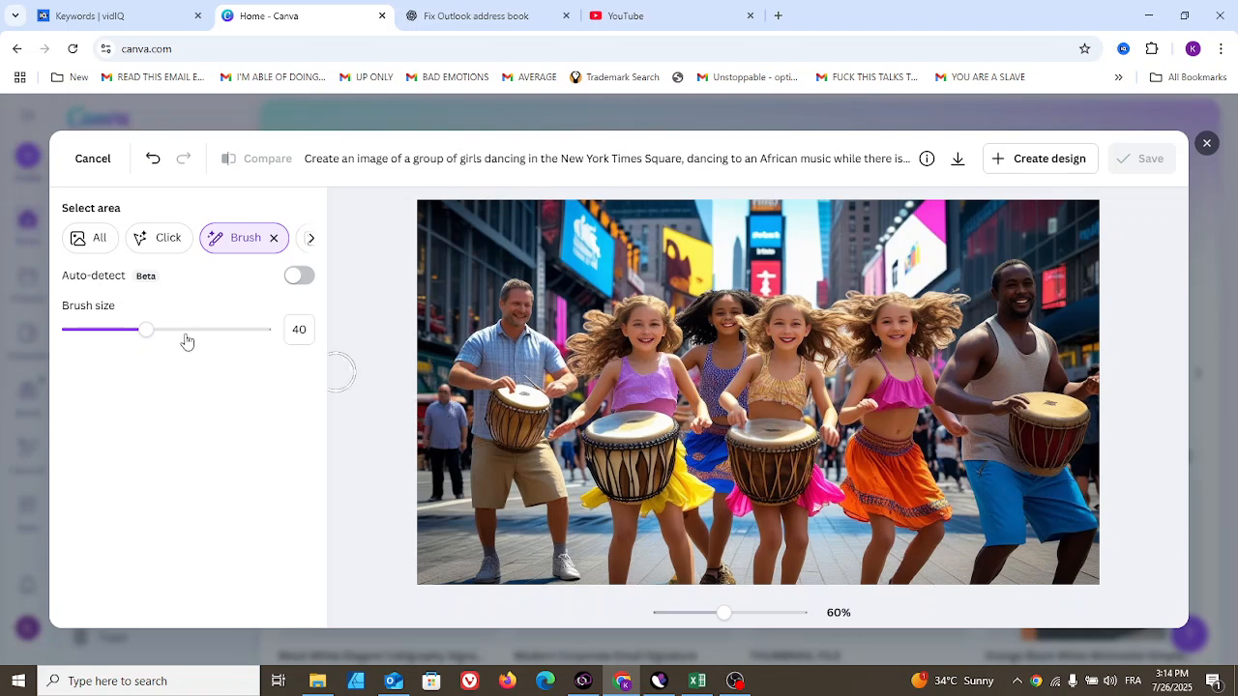
drag(150, 329, 125, 330)
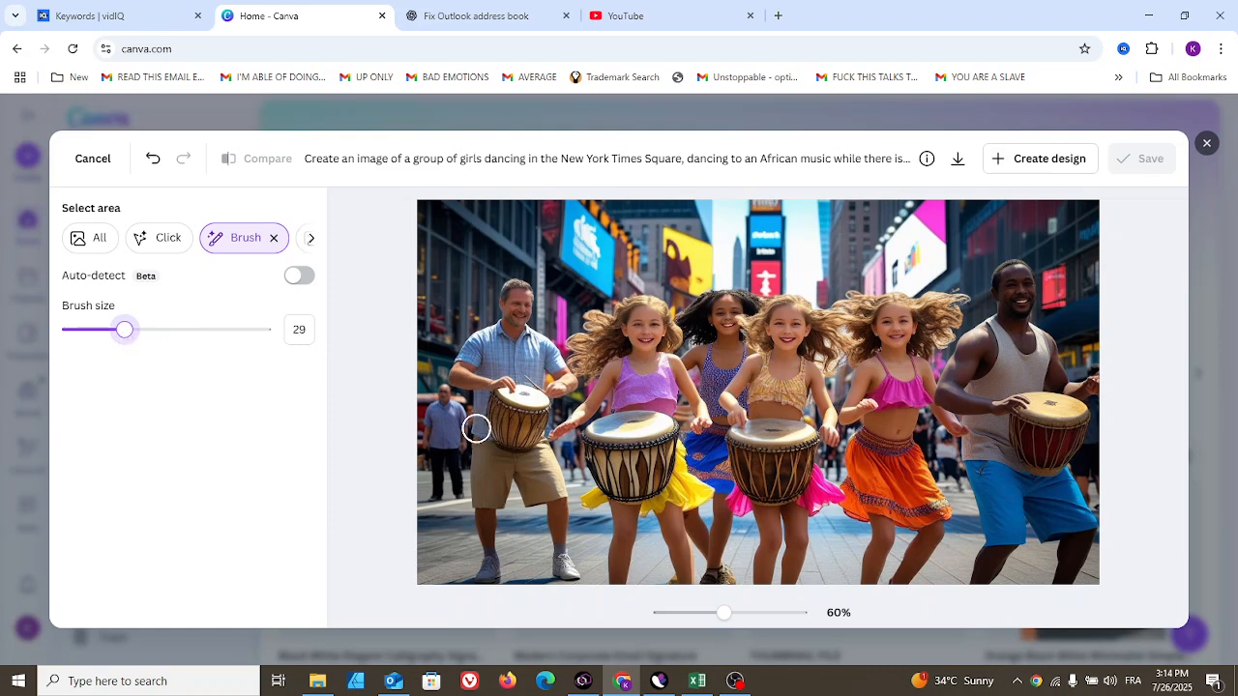
mouse_move(440, 397)
mouse_down()
mouse_move(431, 545)
mouse_move(433, 531)
mouse_up()
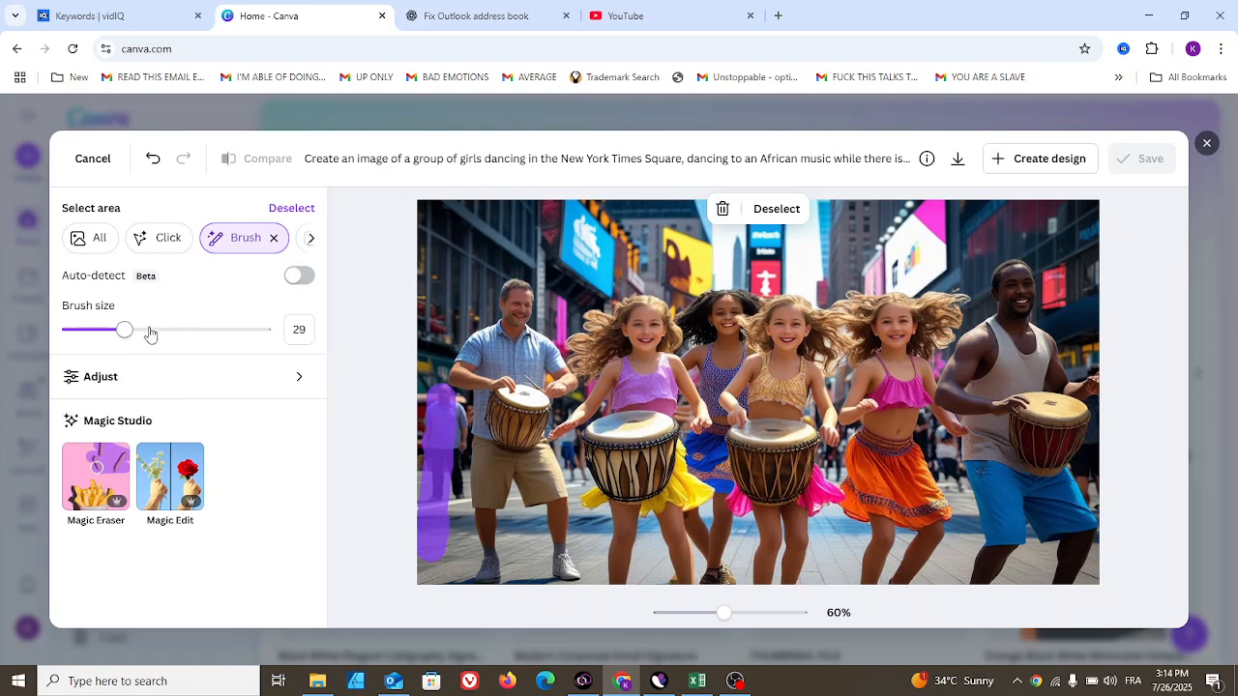
- Reduce the brush size to 22 and paint more of the left pedestrian
drag(130, 336, 110, 334)
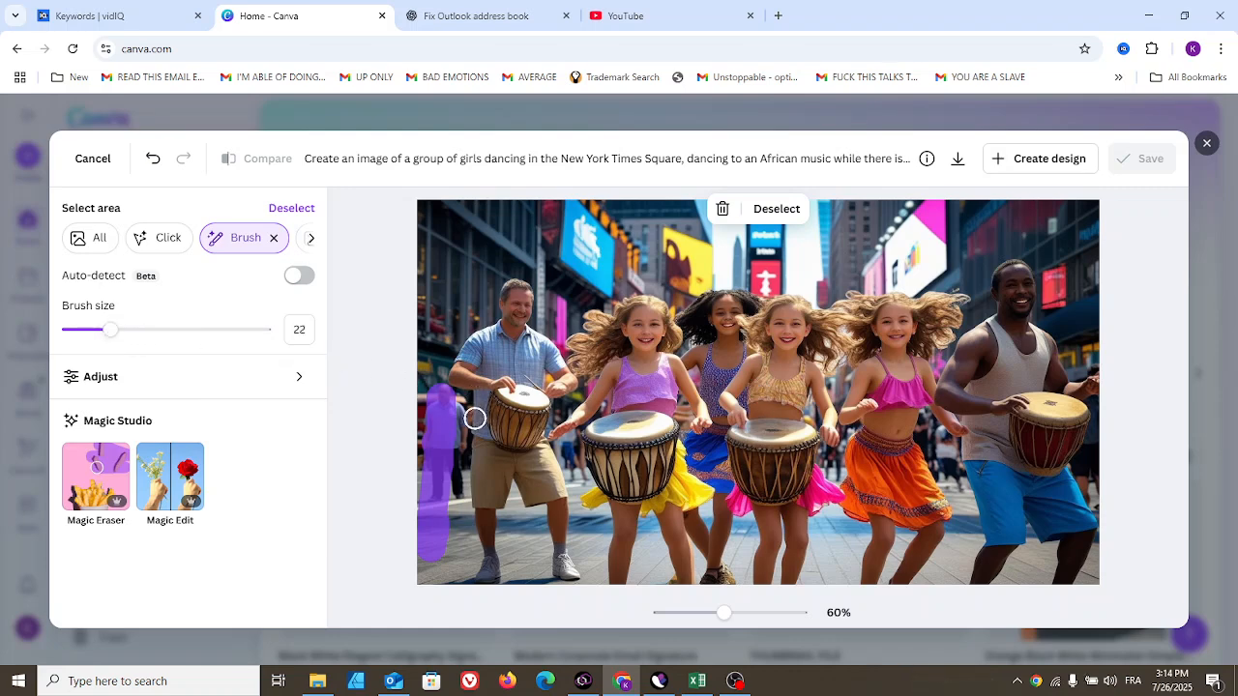
mouse_move(452, 409)
mouse_down()
mouse_move(457, 499)
mouse_move(453, 452)
mouse_up()
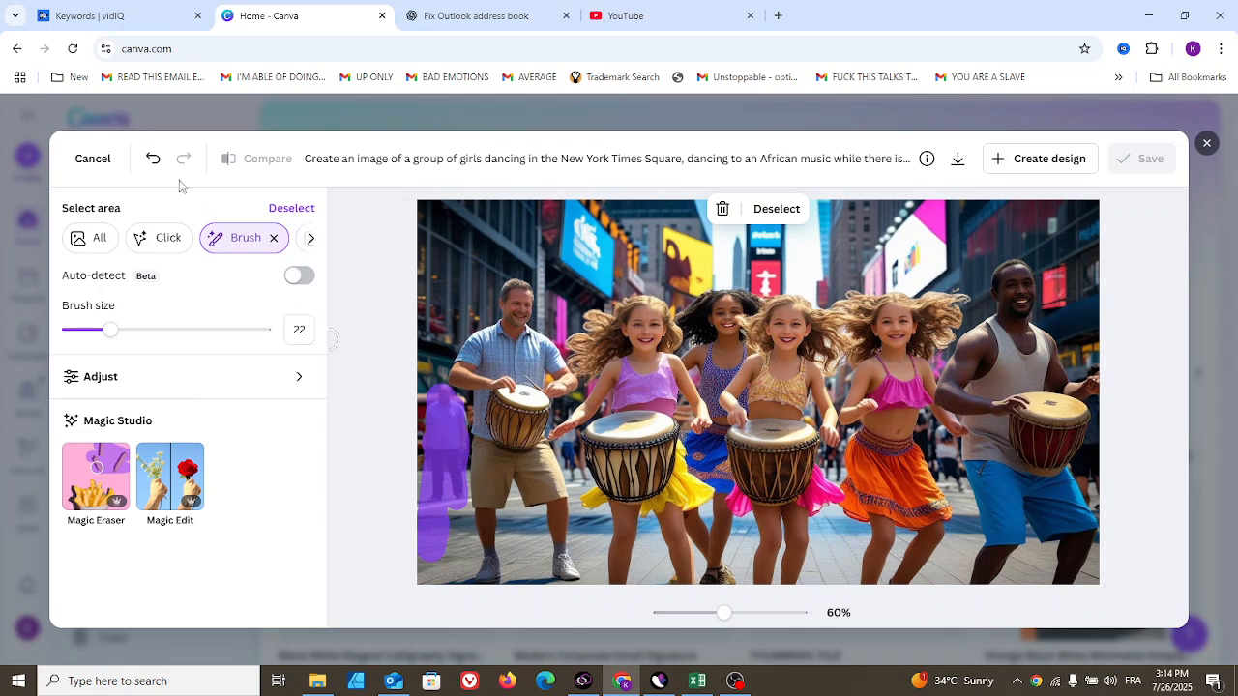
- Undo the last two edits, then redo both
click(156, 162)
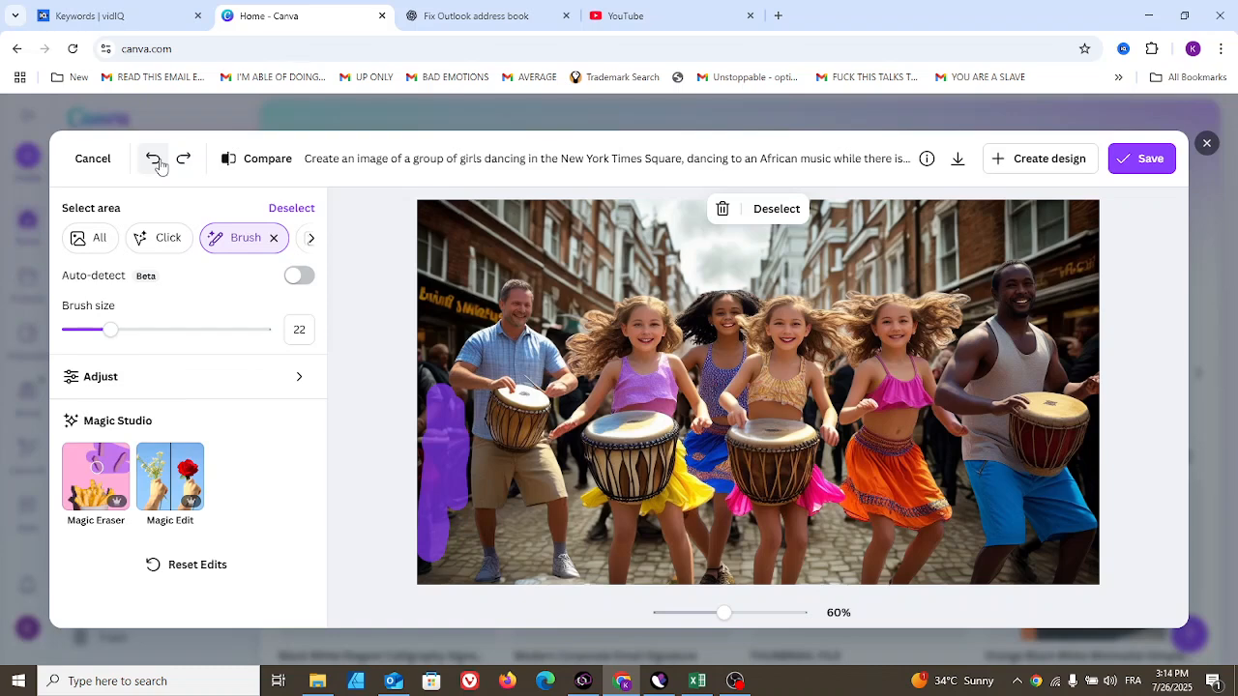
click(154, 161)
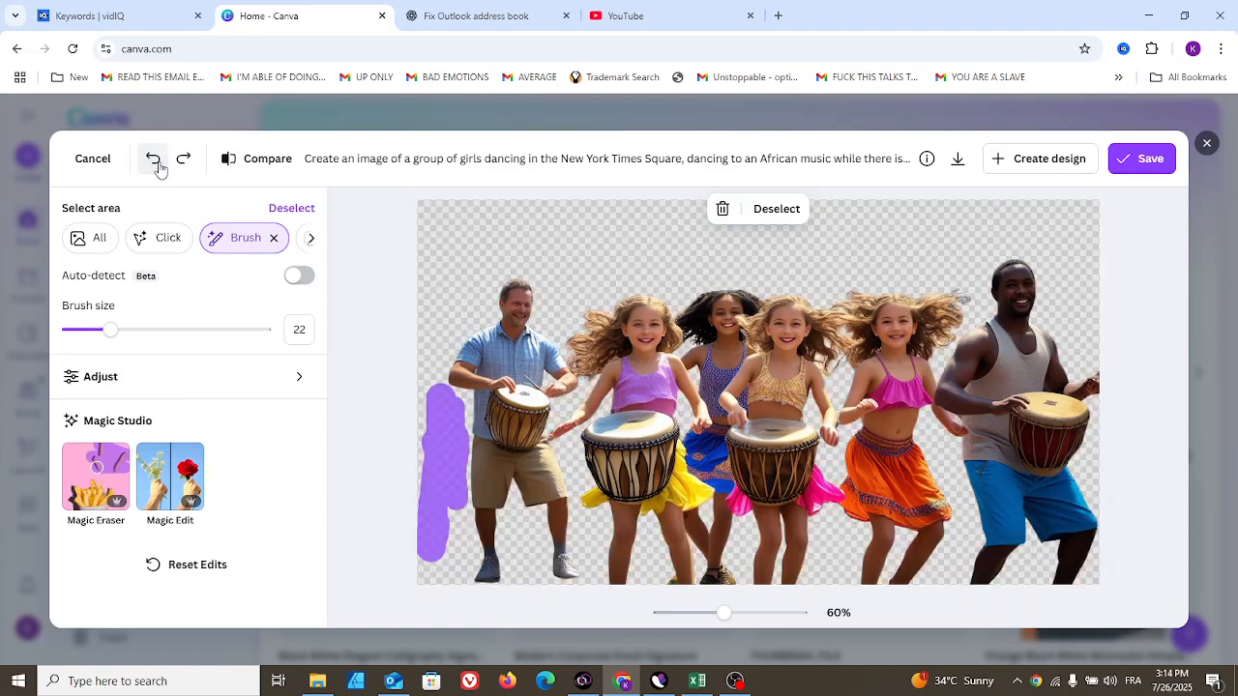
click(184, 164)
click(185, 165)
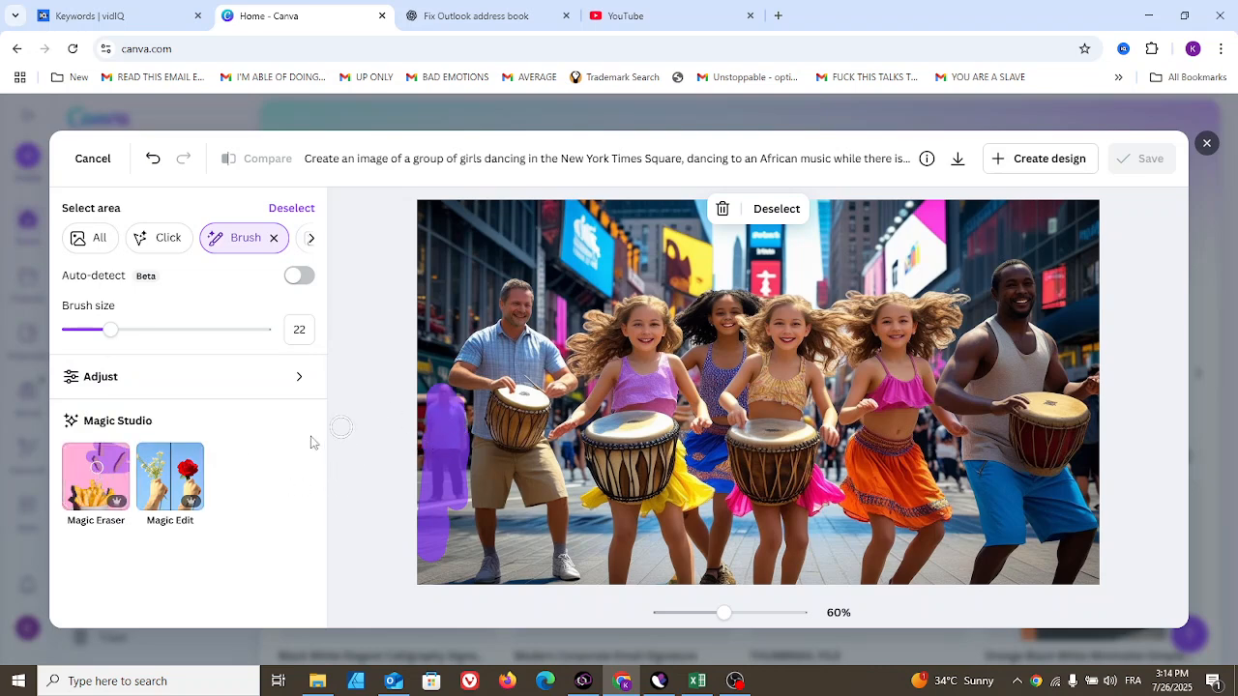
- Apply Magic Eraser to the painted pedestrian, then reset the Magic Eraser edits
click(113, 474)
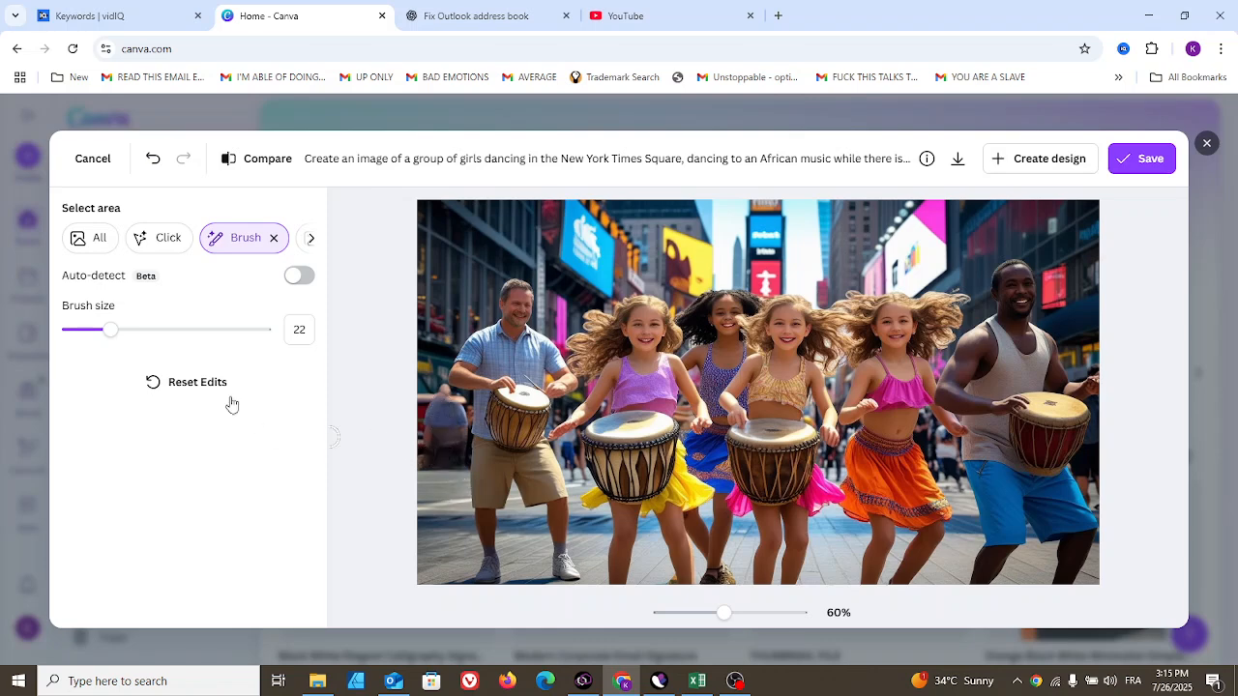
click(202, 383)
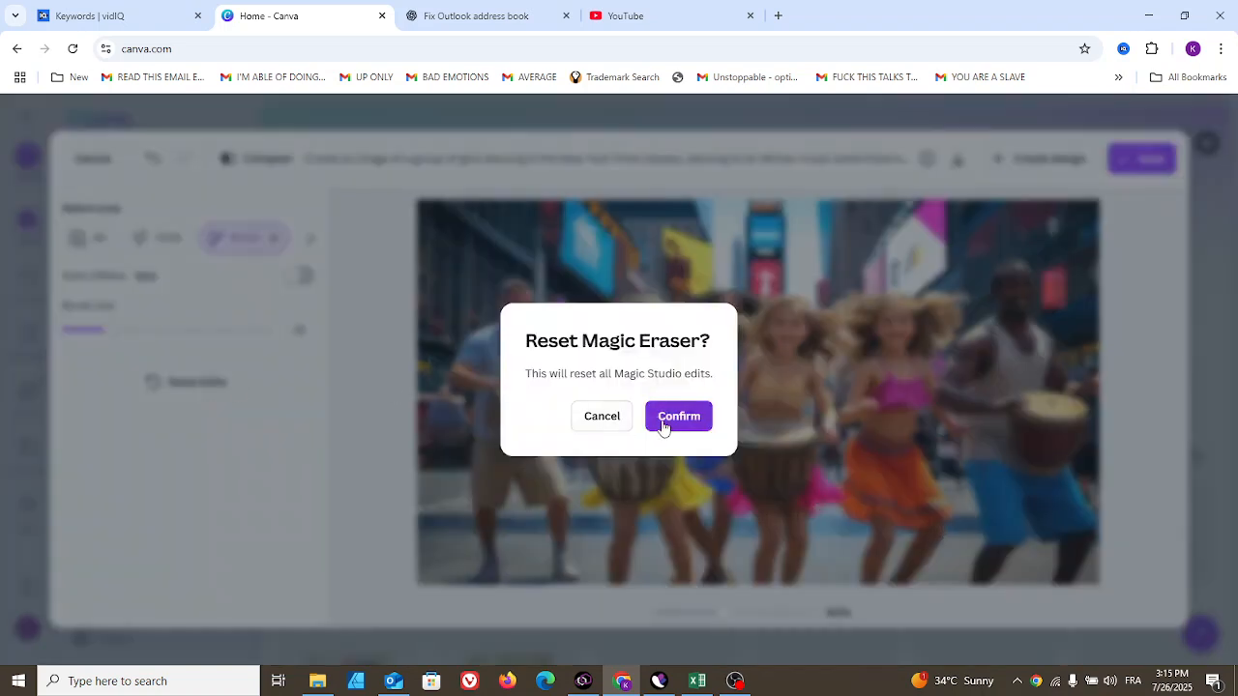
click(663, 423)
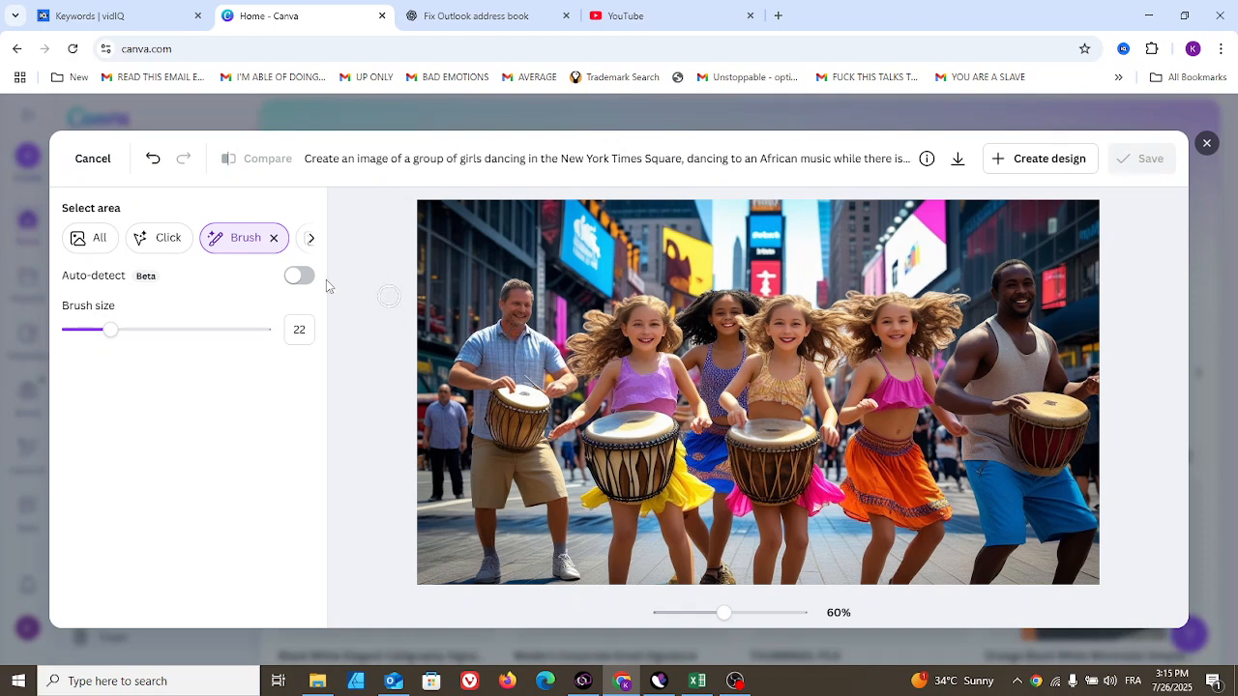
click(311, 238)
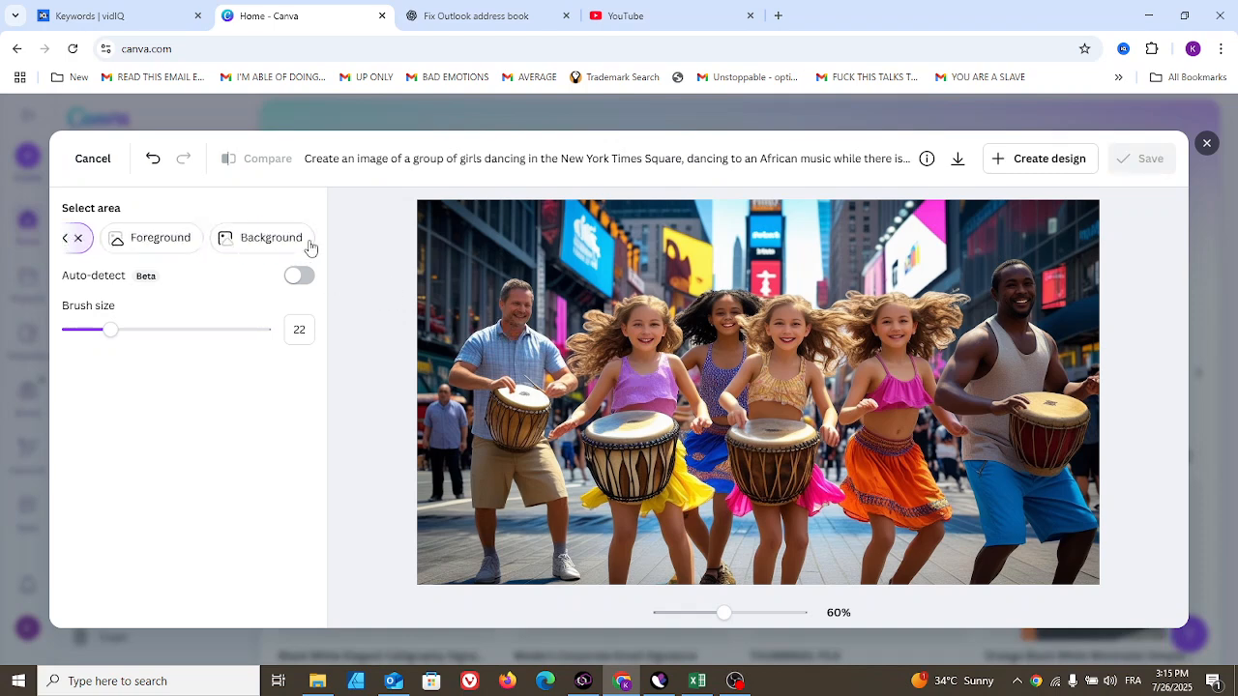
click(68, 242)
click(67, 244)
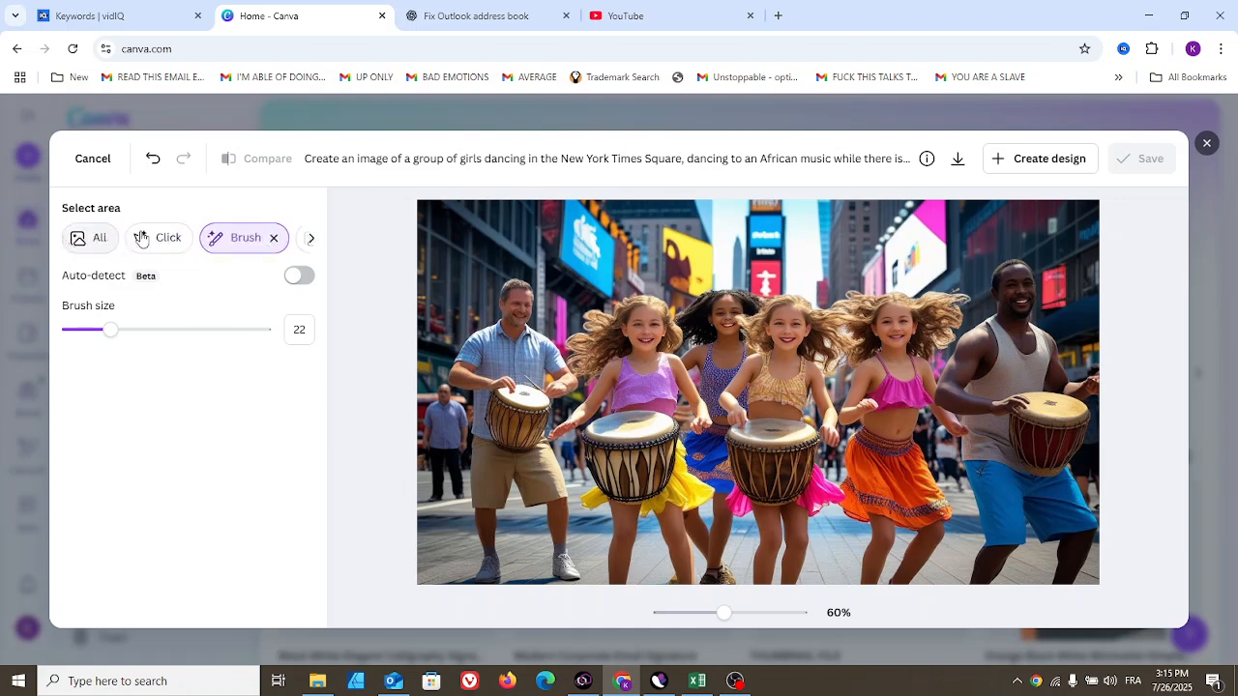
click(102, 241)
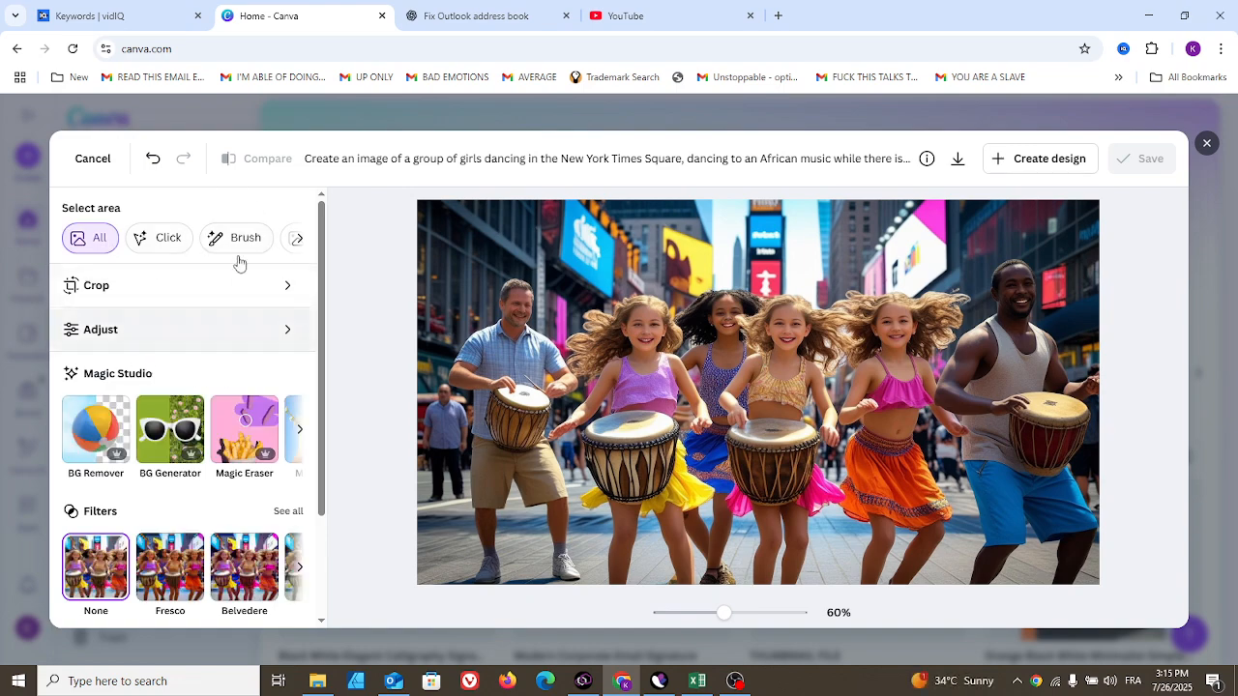
- Select the drumming man on the left with Click selection and generate a Magic Edit with the prompt "A young woman"
click(164, 241)
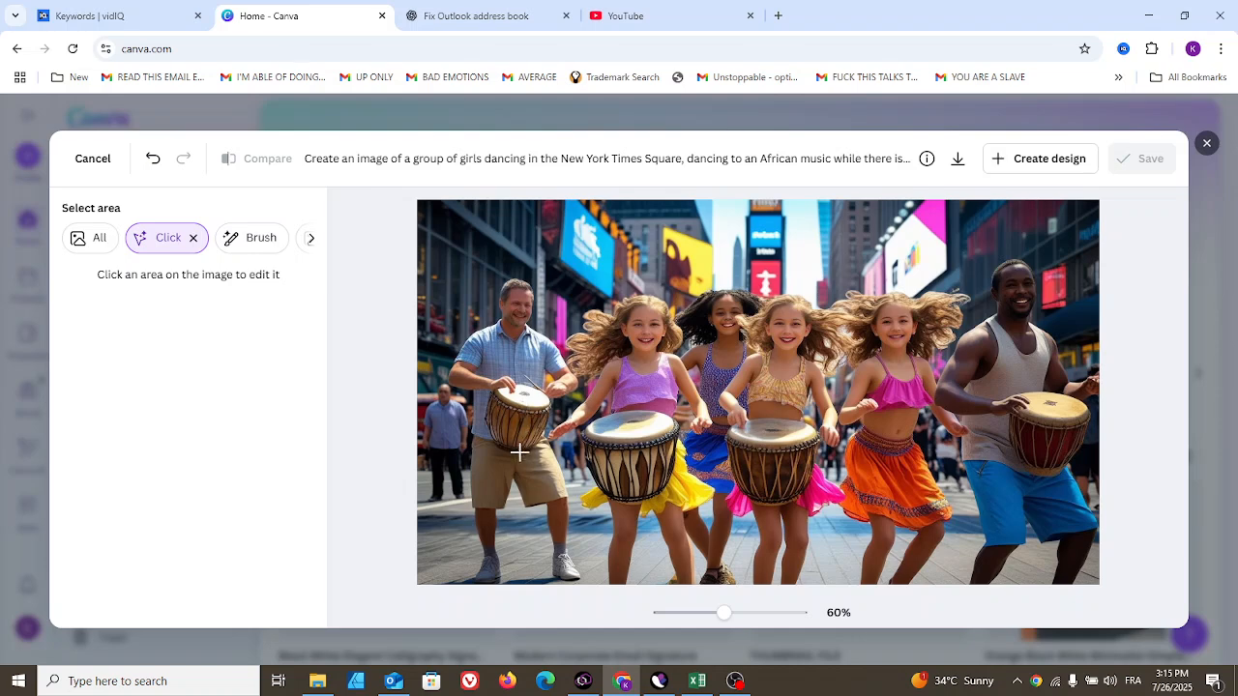
click(497, 396)
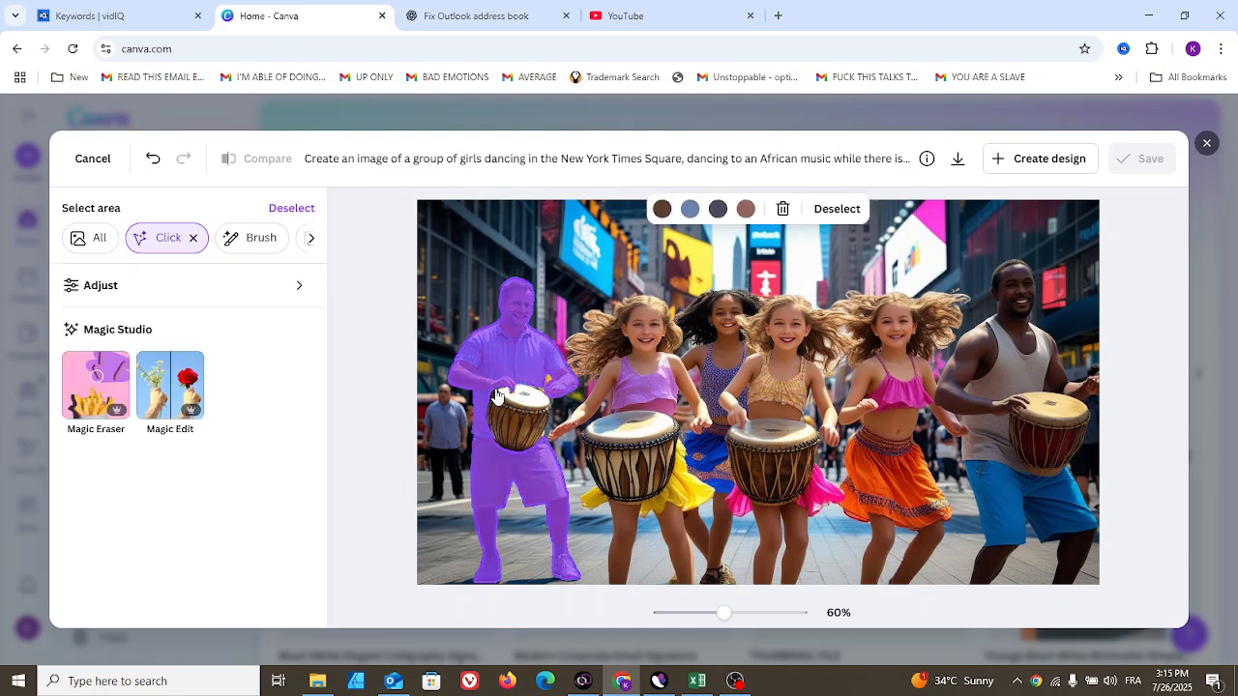
click(177, 394)
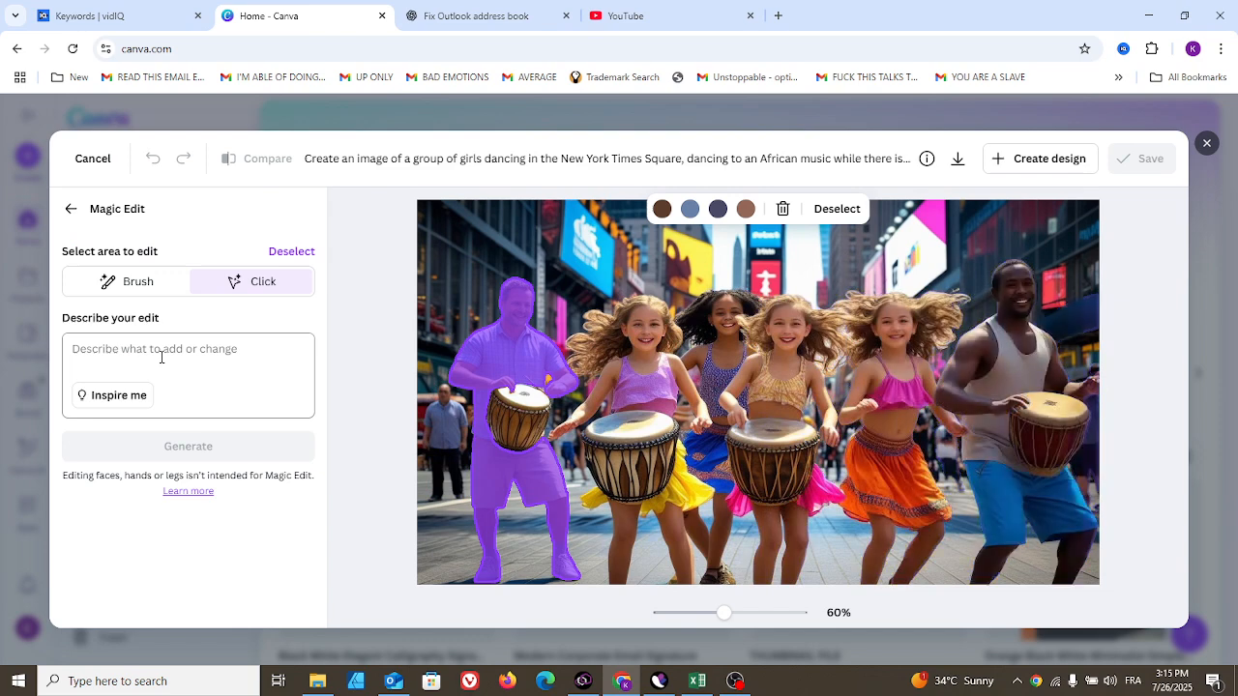
click(162, 357)
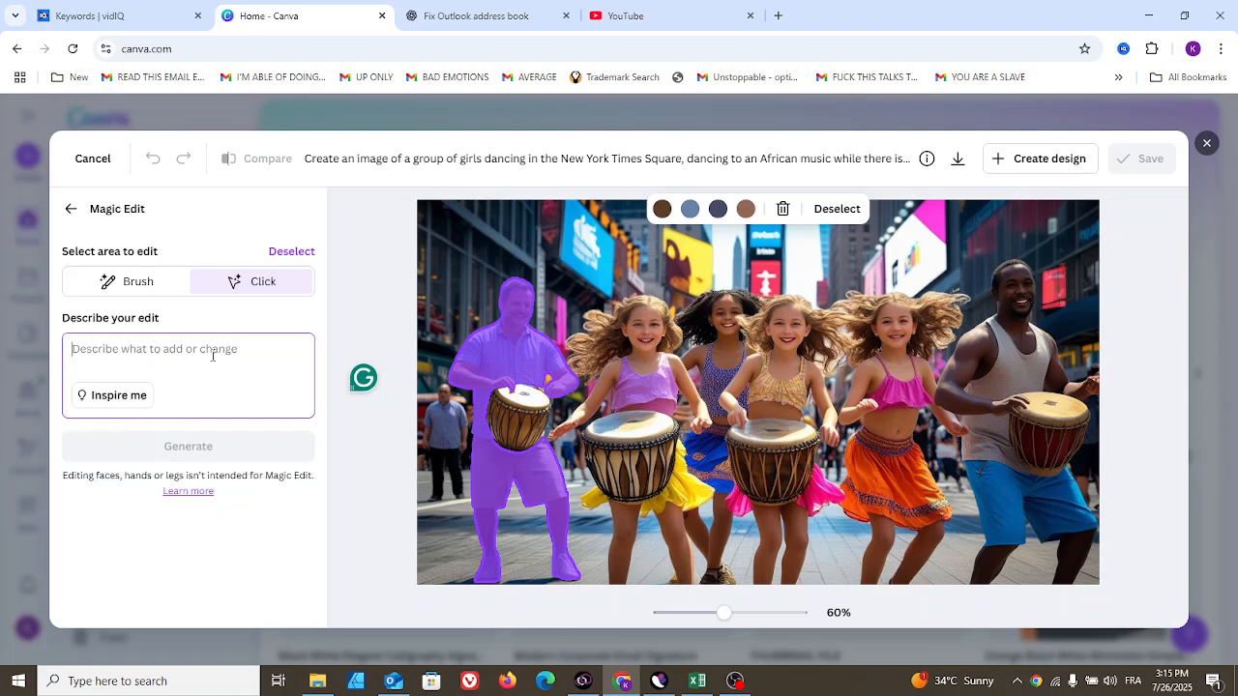
text(A wo)
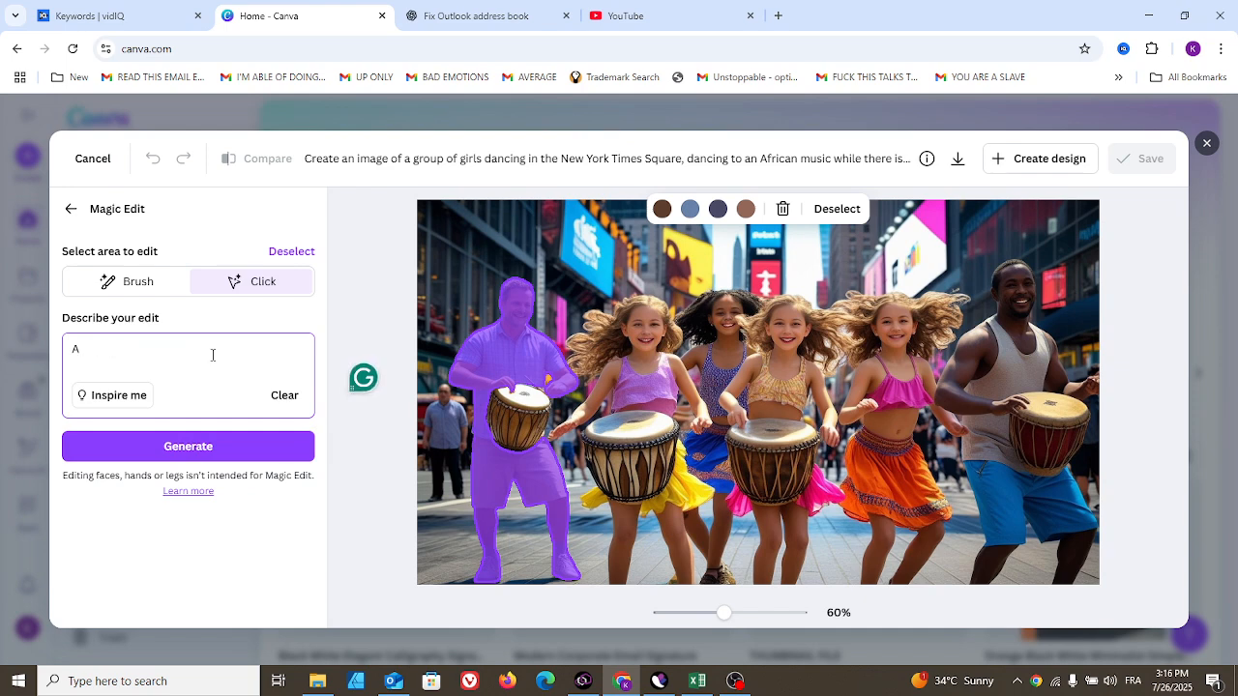
text(ung woman)
click(205, 449)
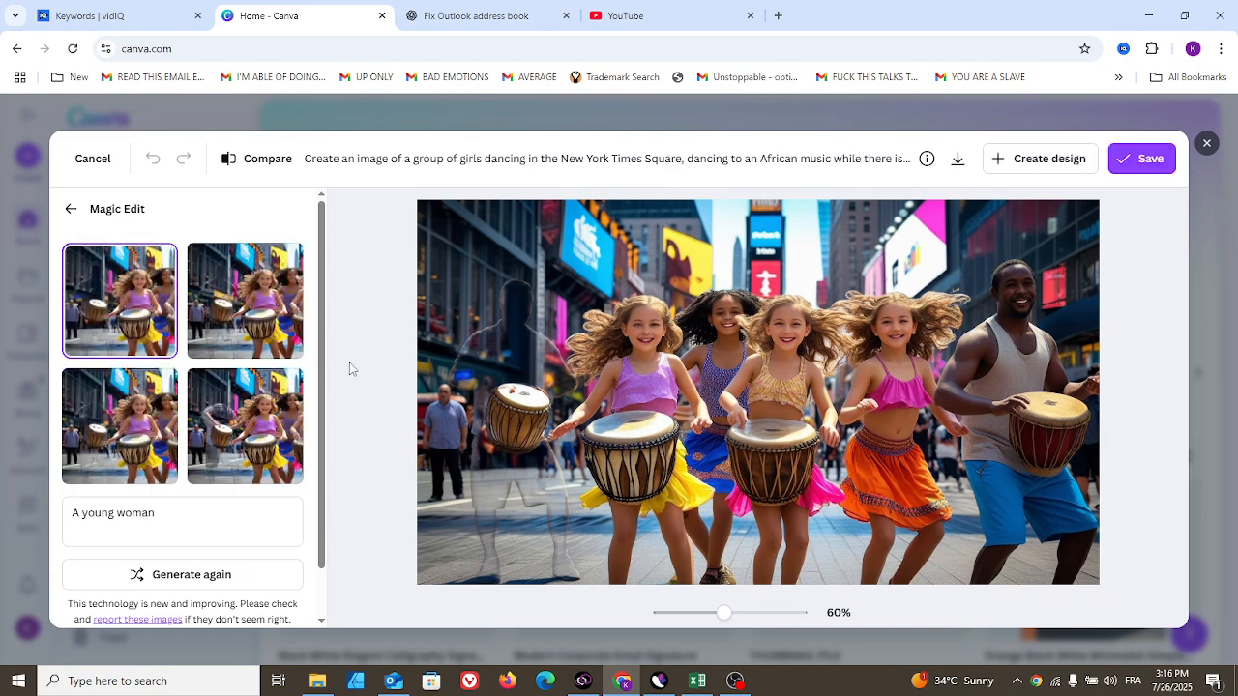
- Preview each of the four generated Magic Edit variations, ending on the fourth one
click(223, 340)
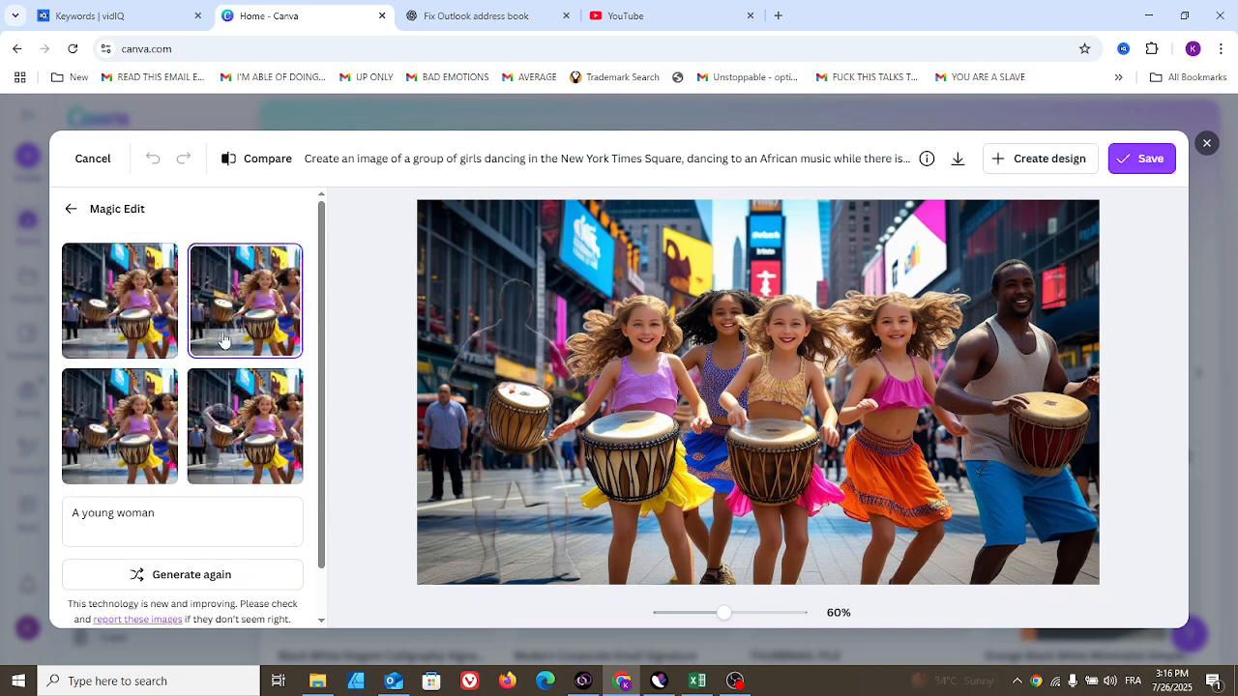
click(117, 325)
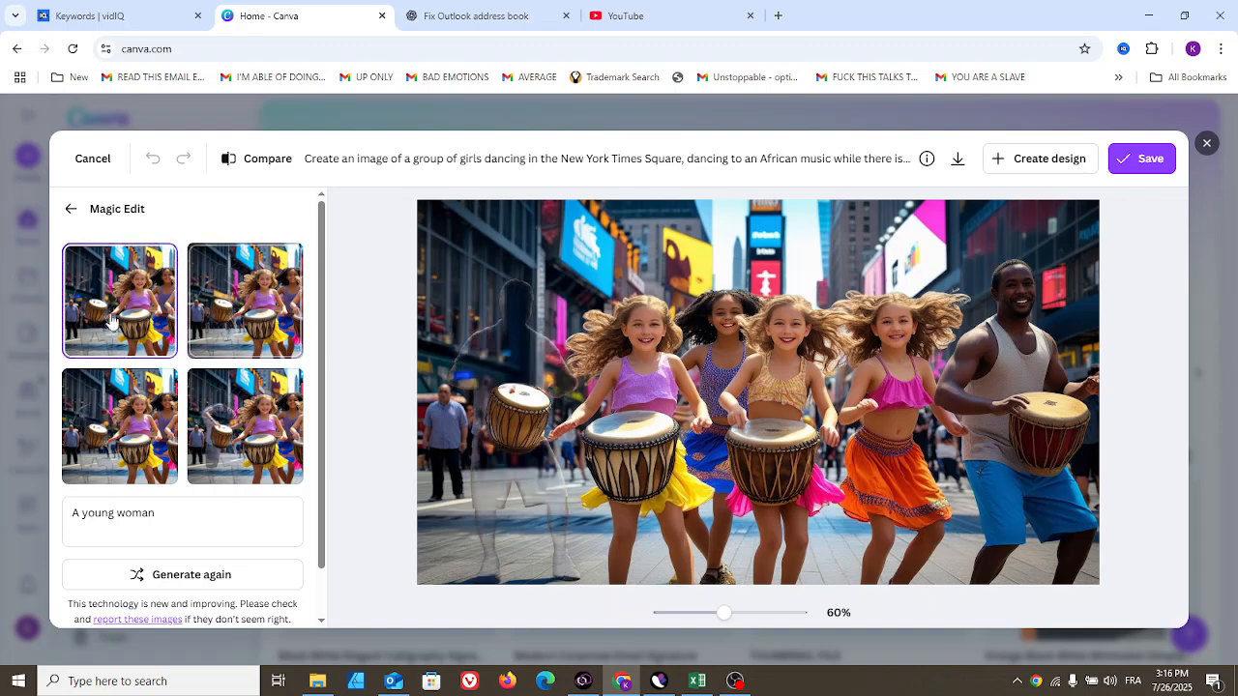
click(123, 423)
click(221, 428)
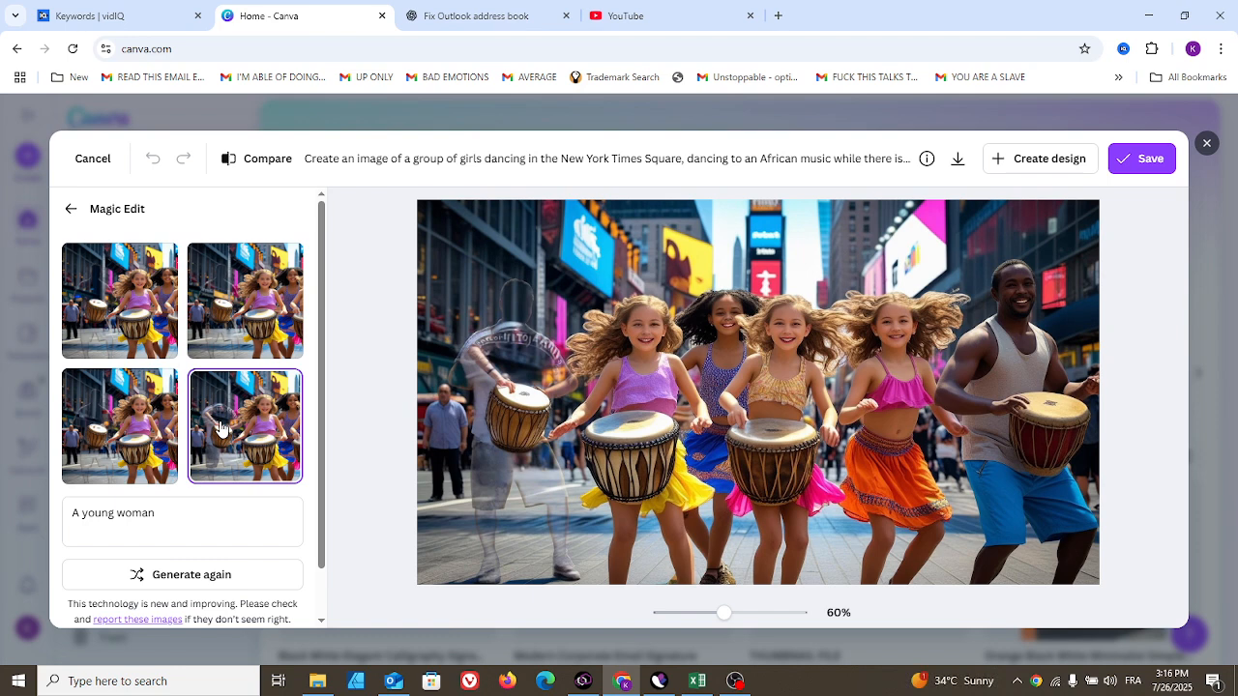
click(223, 354)
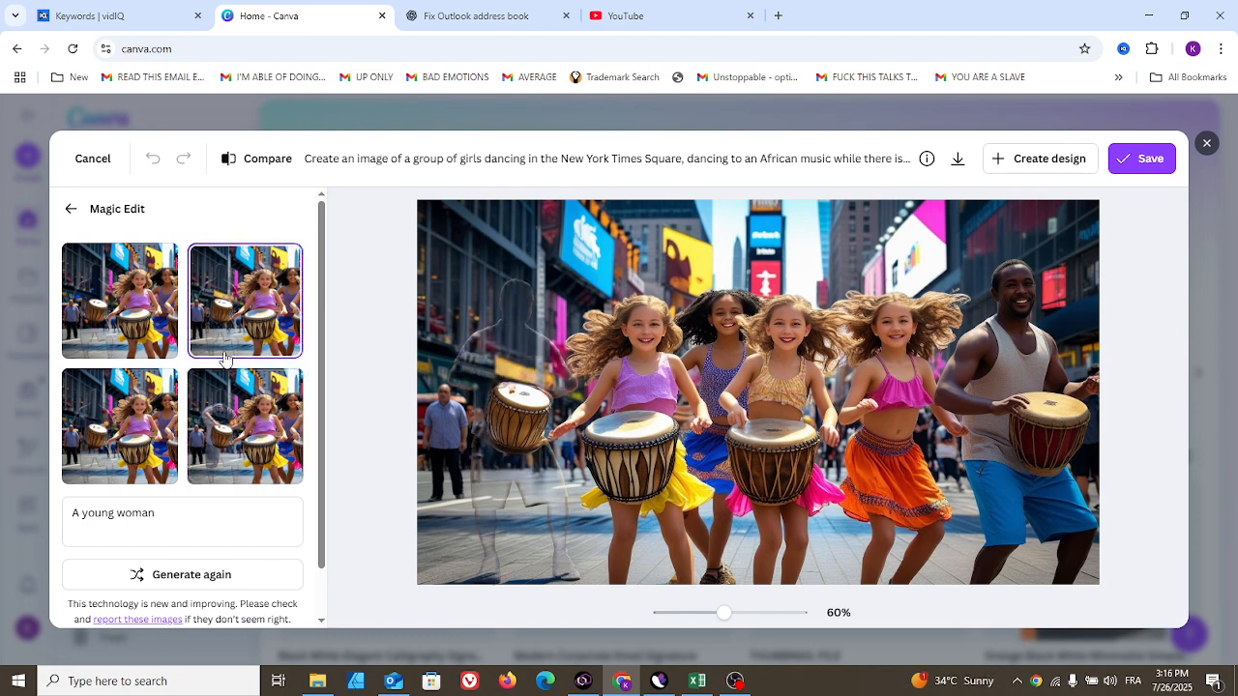
click(135, 329)
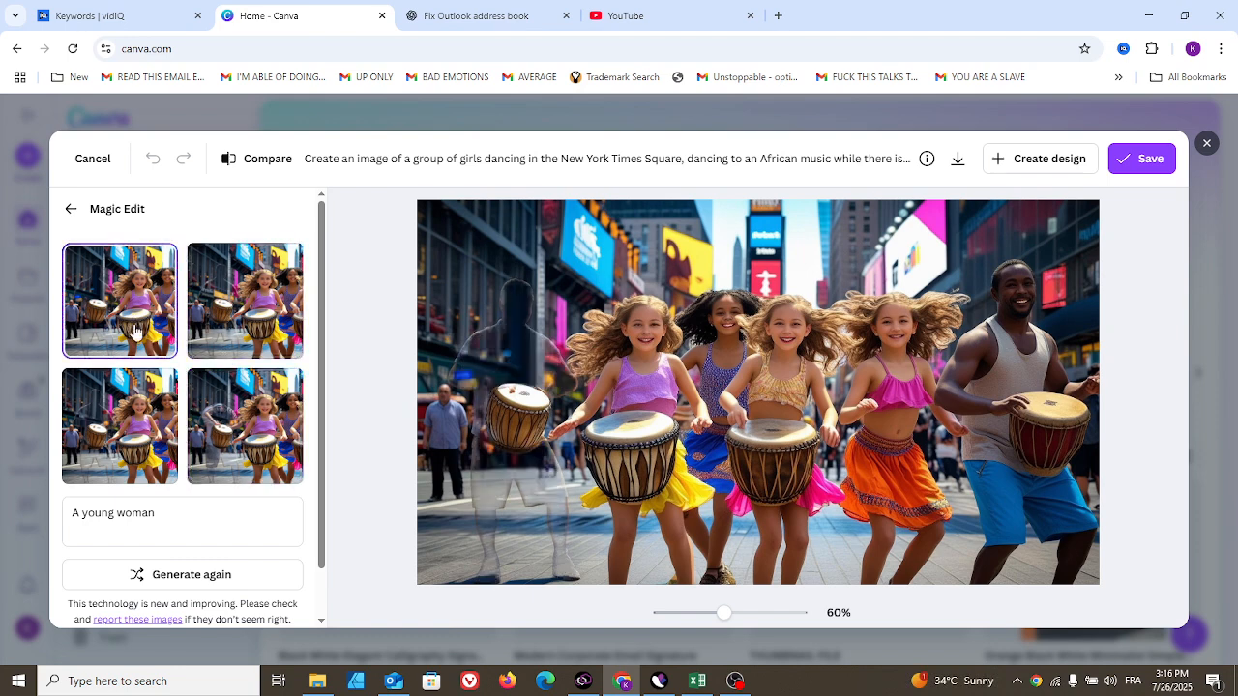
click(135, 425)
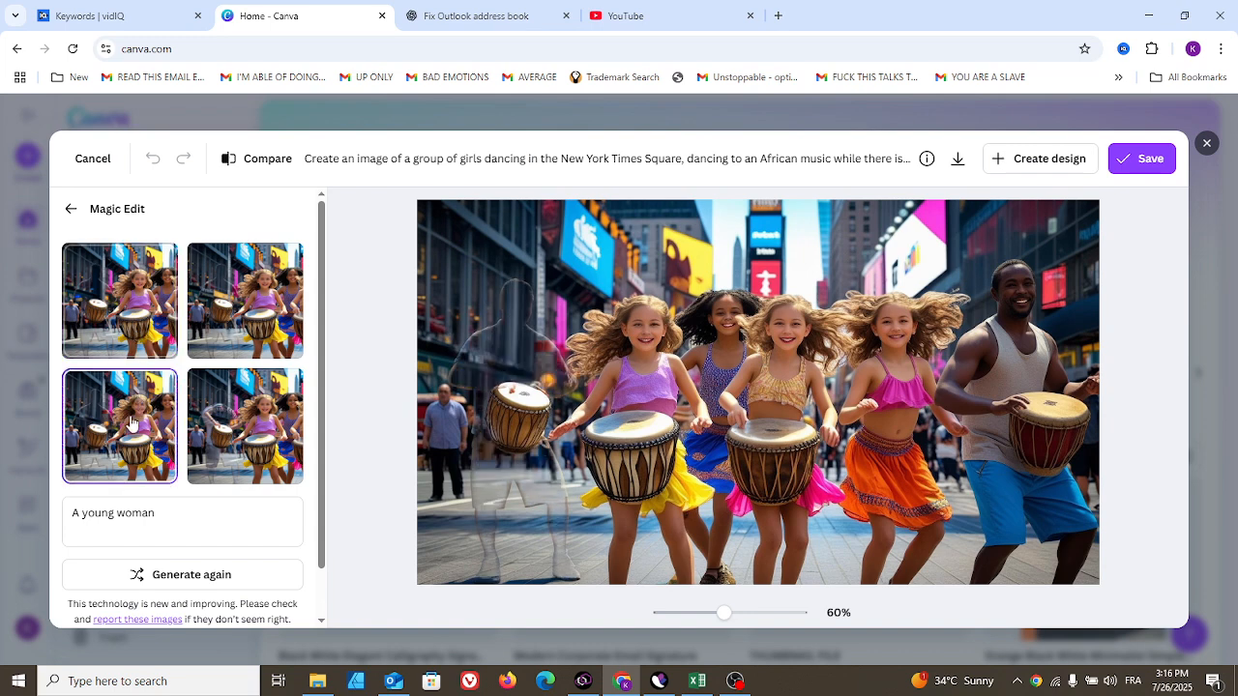
click(238, 445)
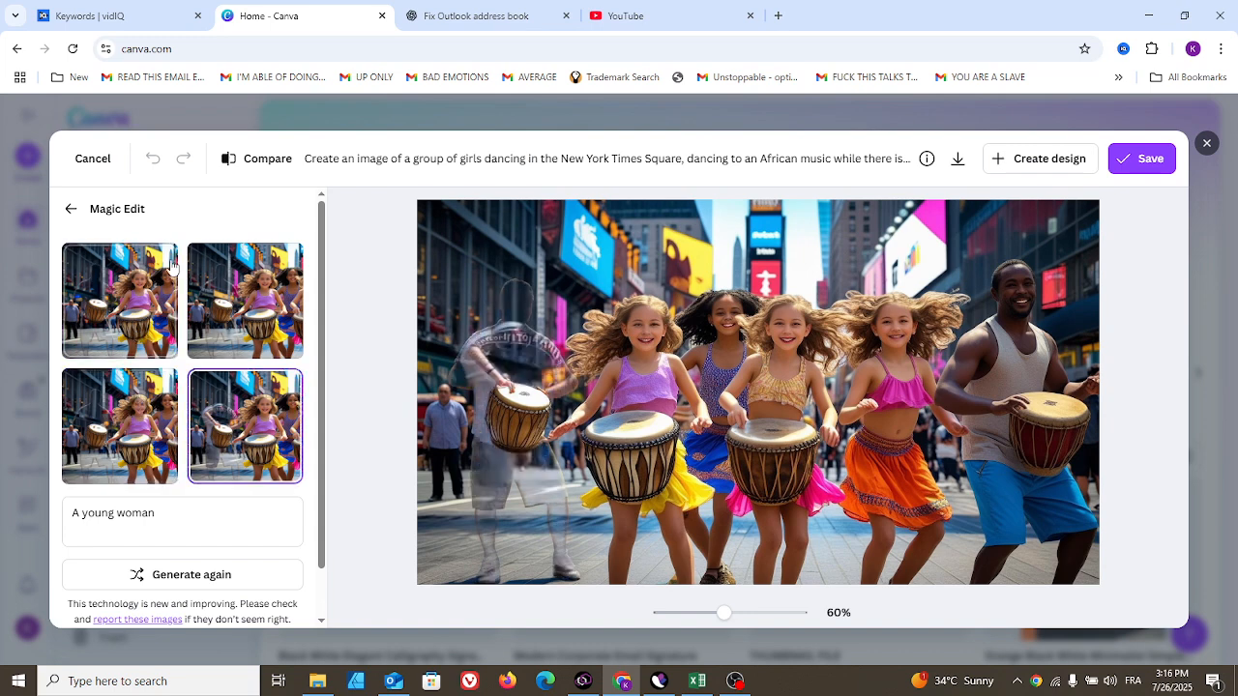
scroll(330, 350, down, 1)
scroll(324, 328, up, 1)
scroll(323, 367, down, 1)
scroll(324, 389, up, 1)
scroll(325, 394, down, 1)
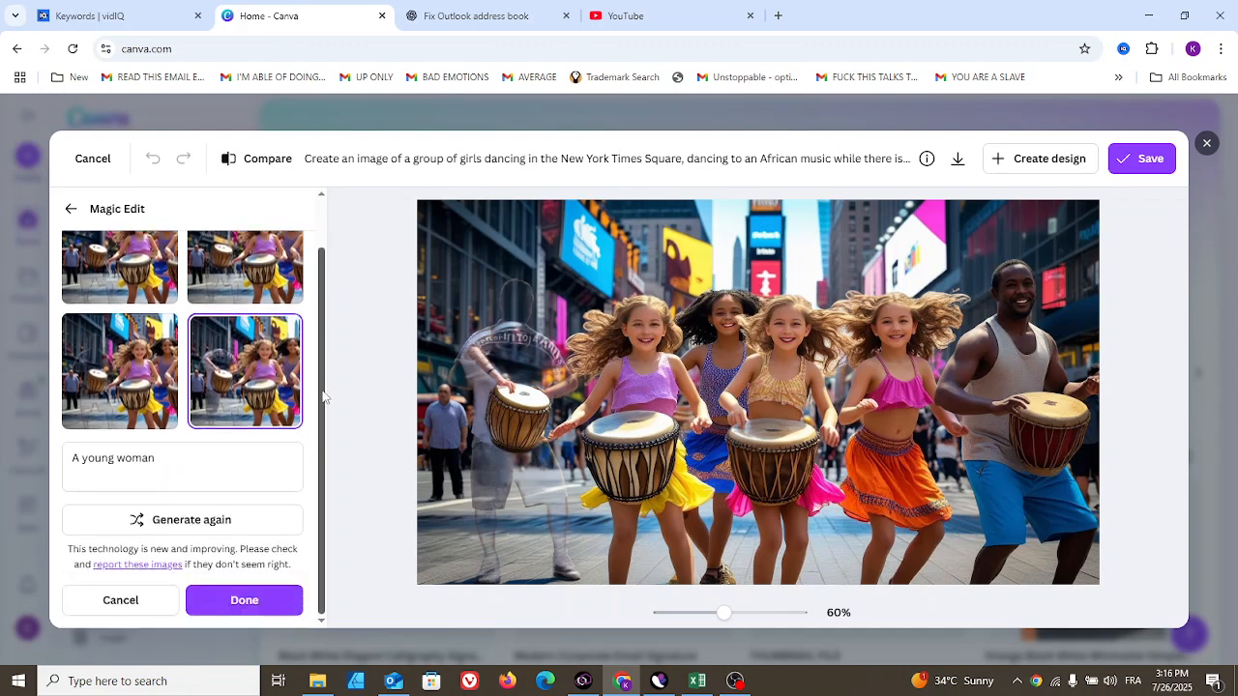
scroll(324, 396, up, 1)
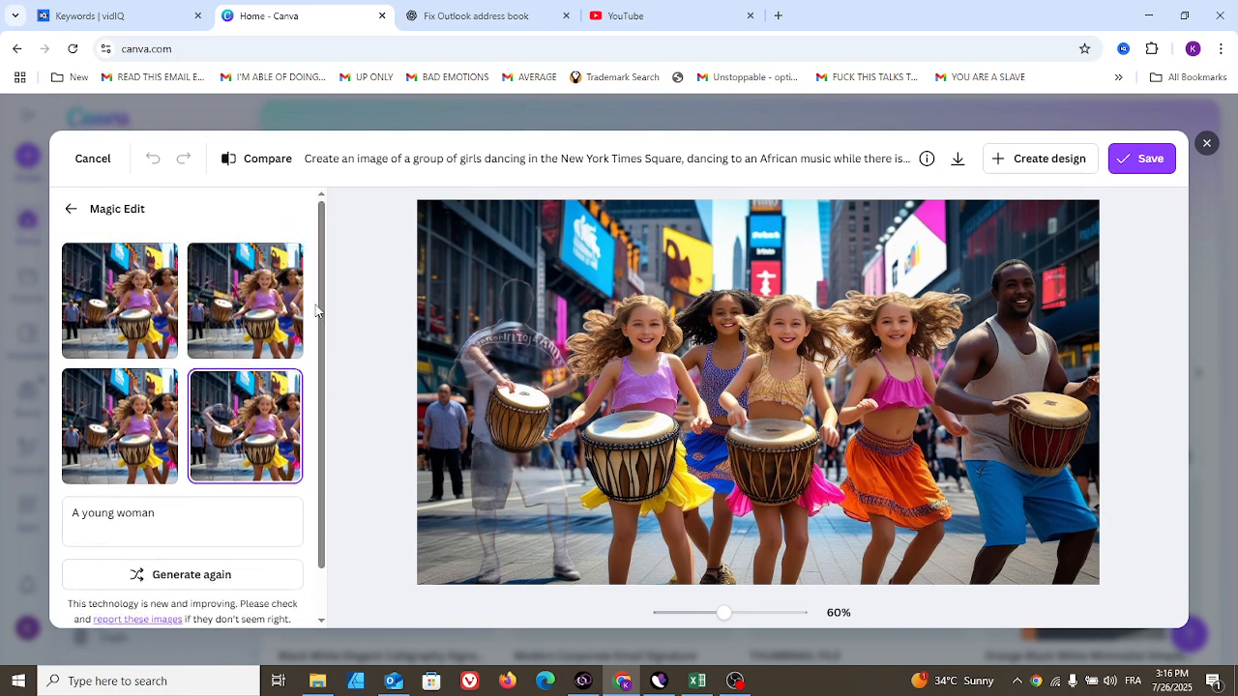
- Leave Magic Edit and reset all Magic Studio edits
click(69, 213)
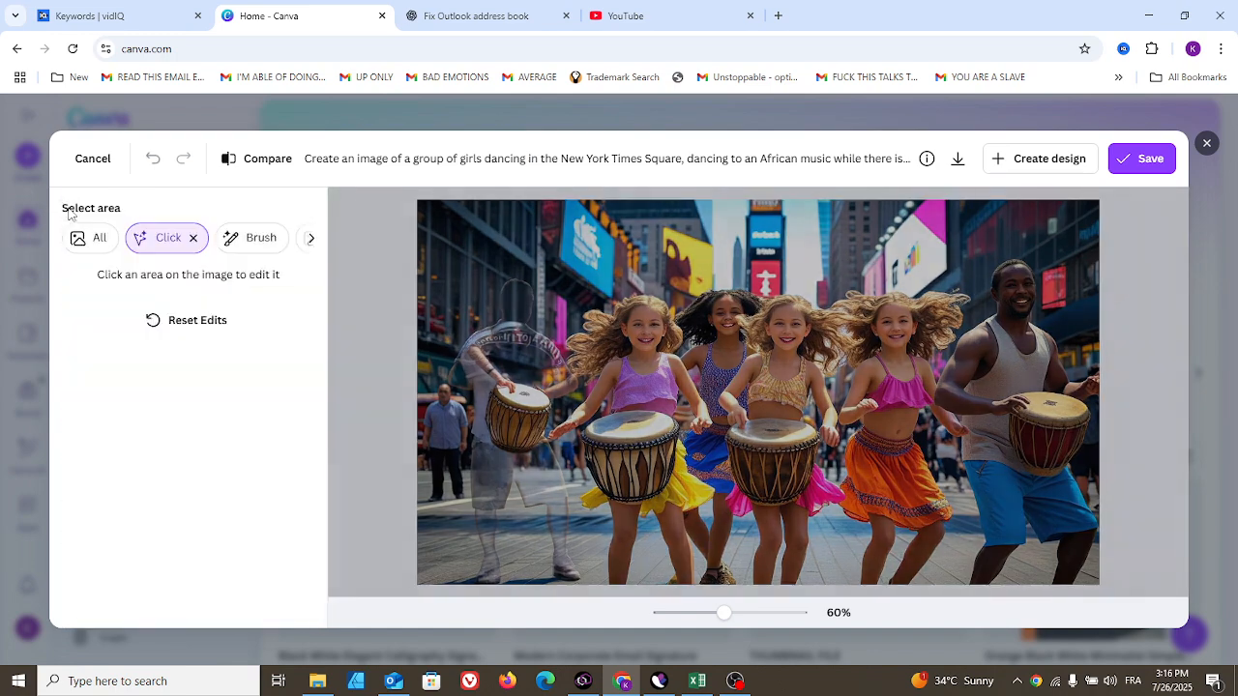
click(184, 324)
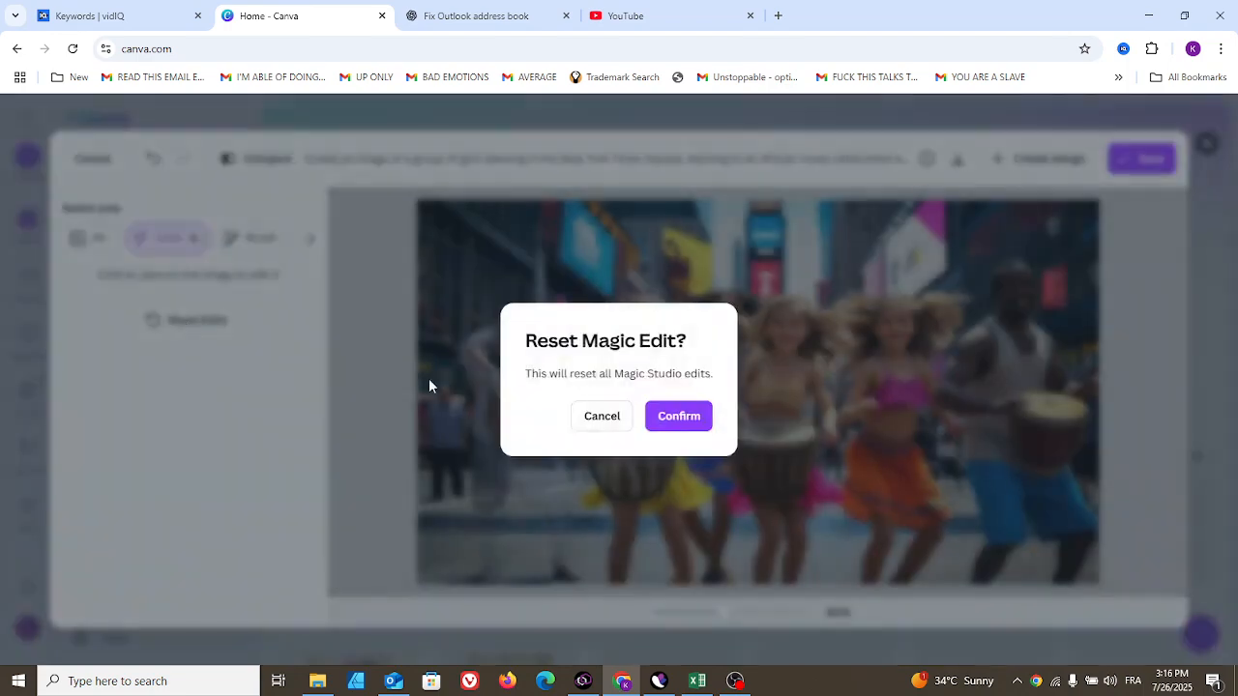
click(665, 418)
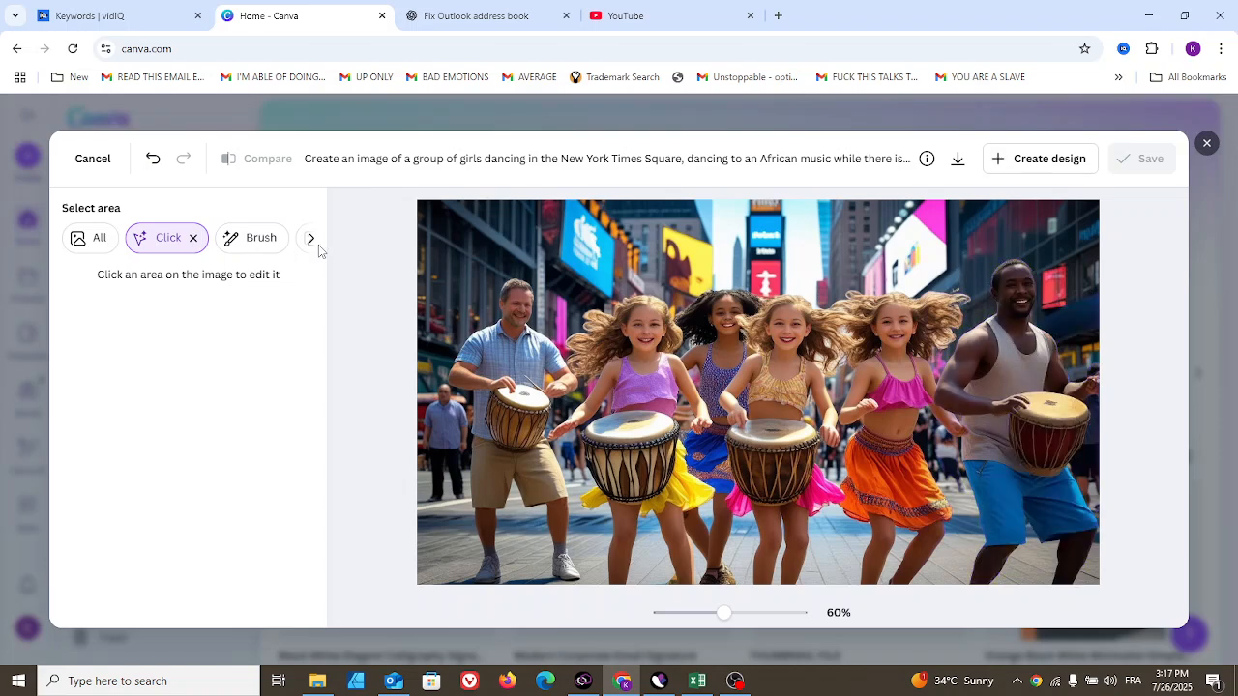
- Select the whole foreground and erase it with Magic Eraser, then reset the Magic Eraser edits
click(311, 241)
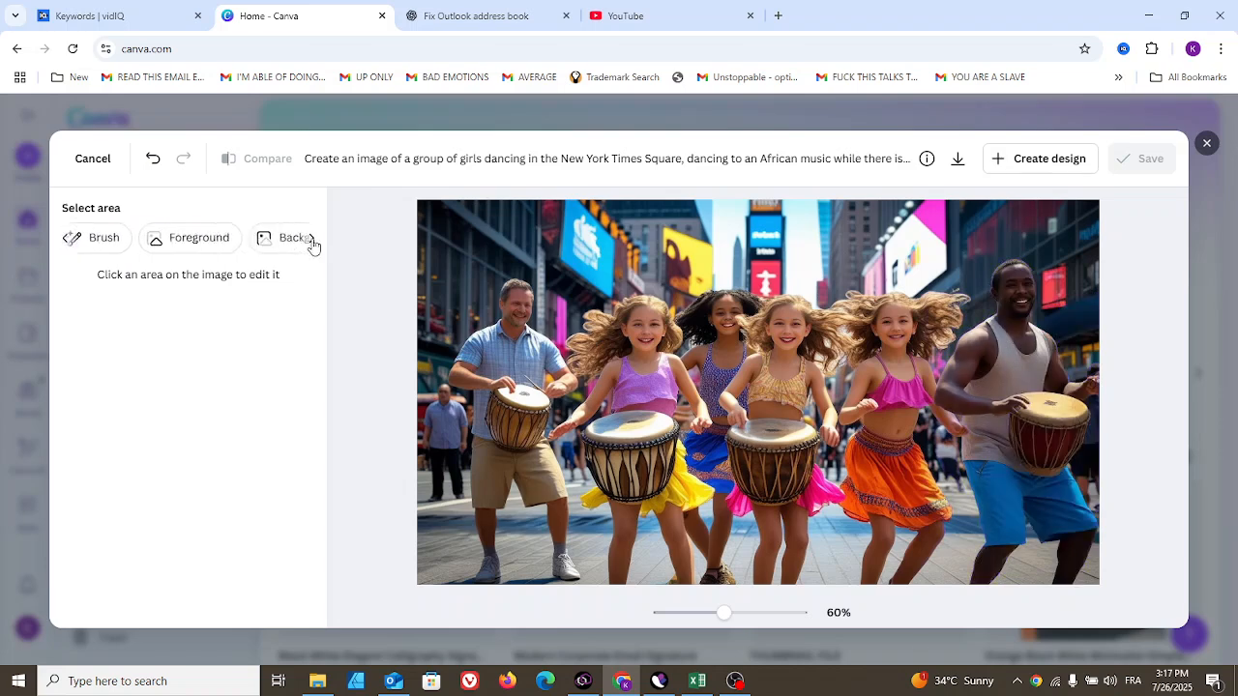
click(152, 242)
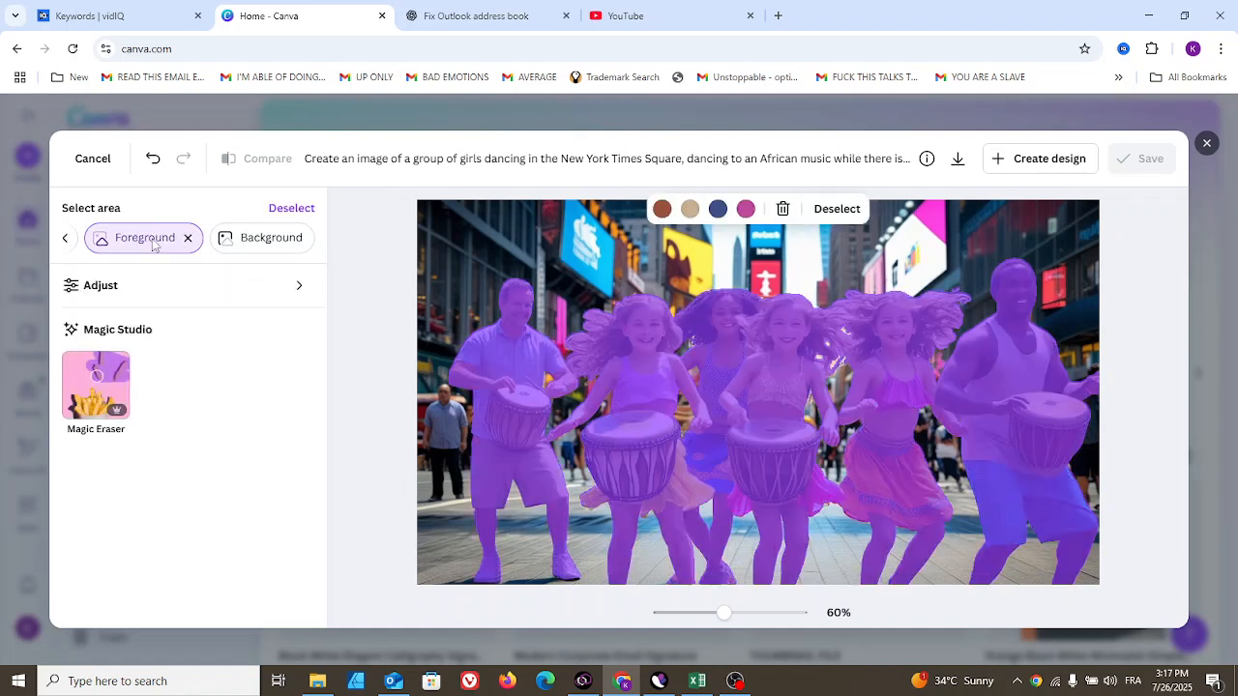
click(99, 381)
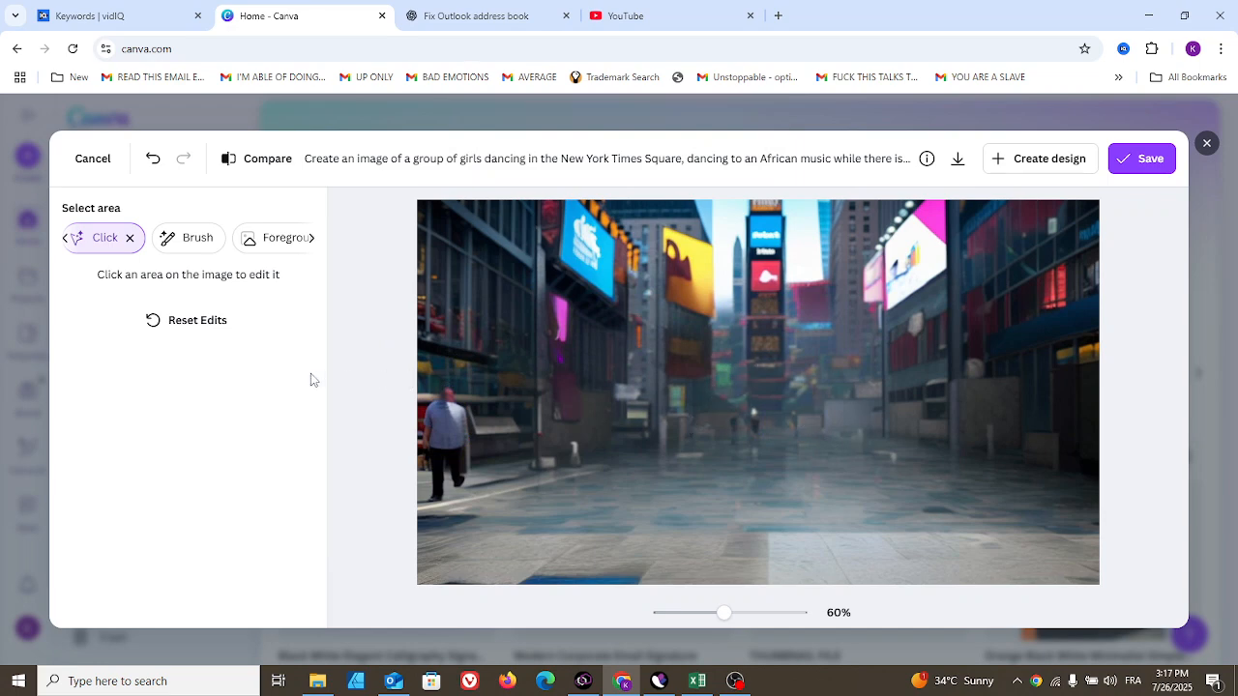
click(195, 324)
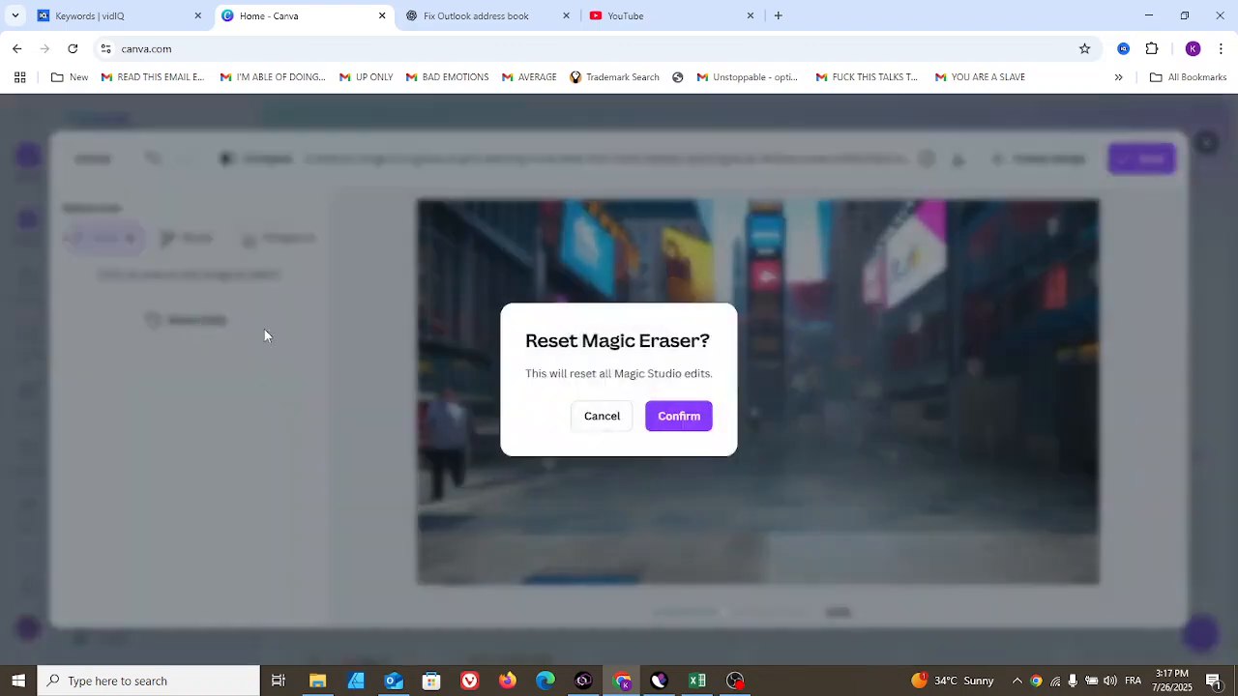
click(664, 418)
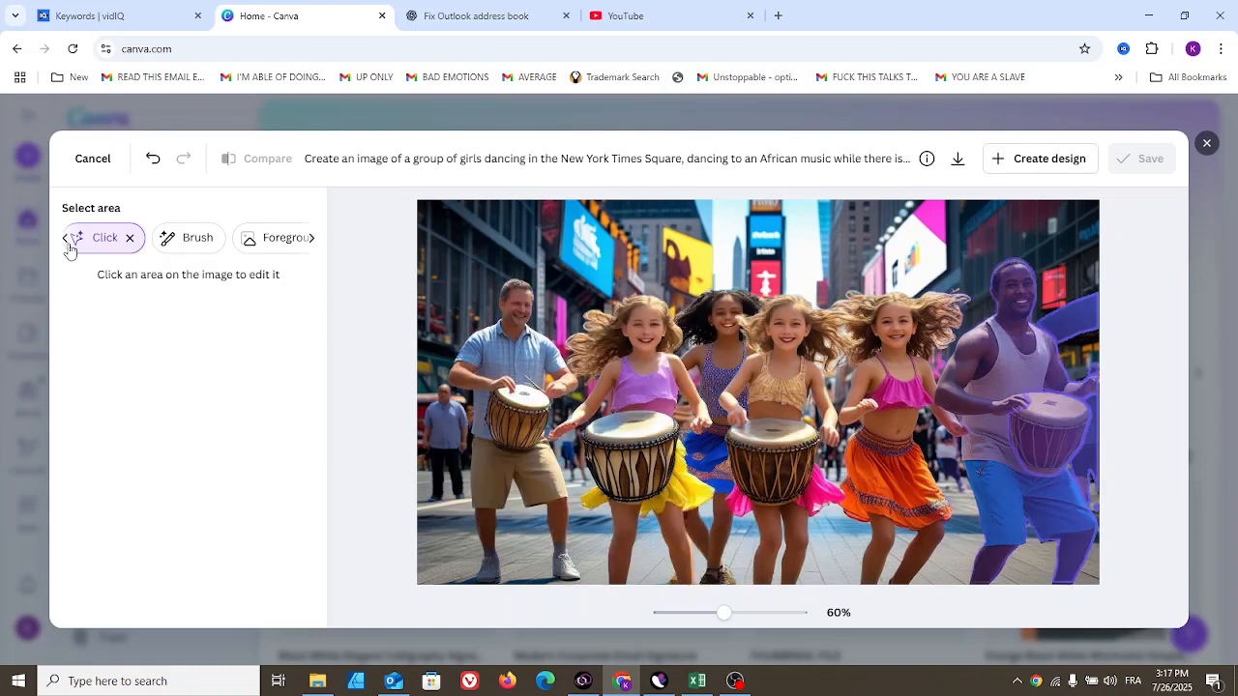
- Open the Blur effect, set the brush size to 77, and paint blur over the faces of the left man and first girl
click(66, 242)
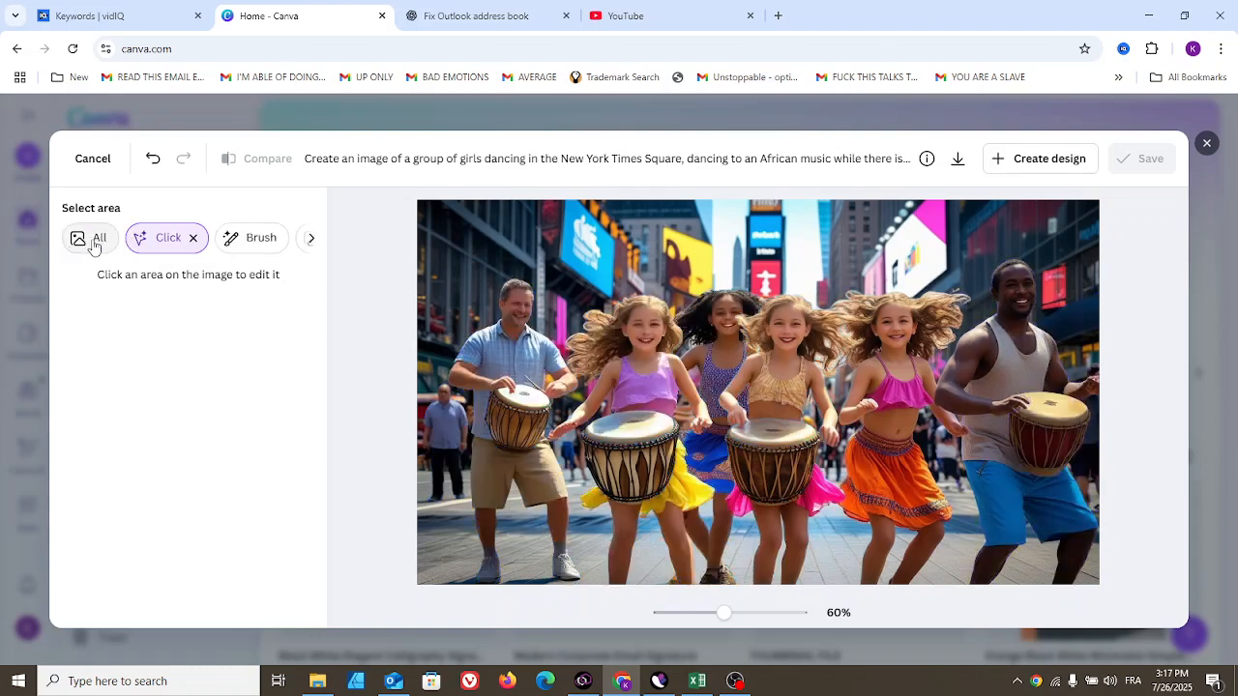
click(93, 244)
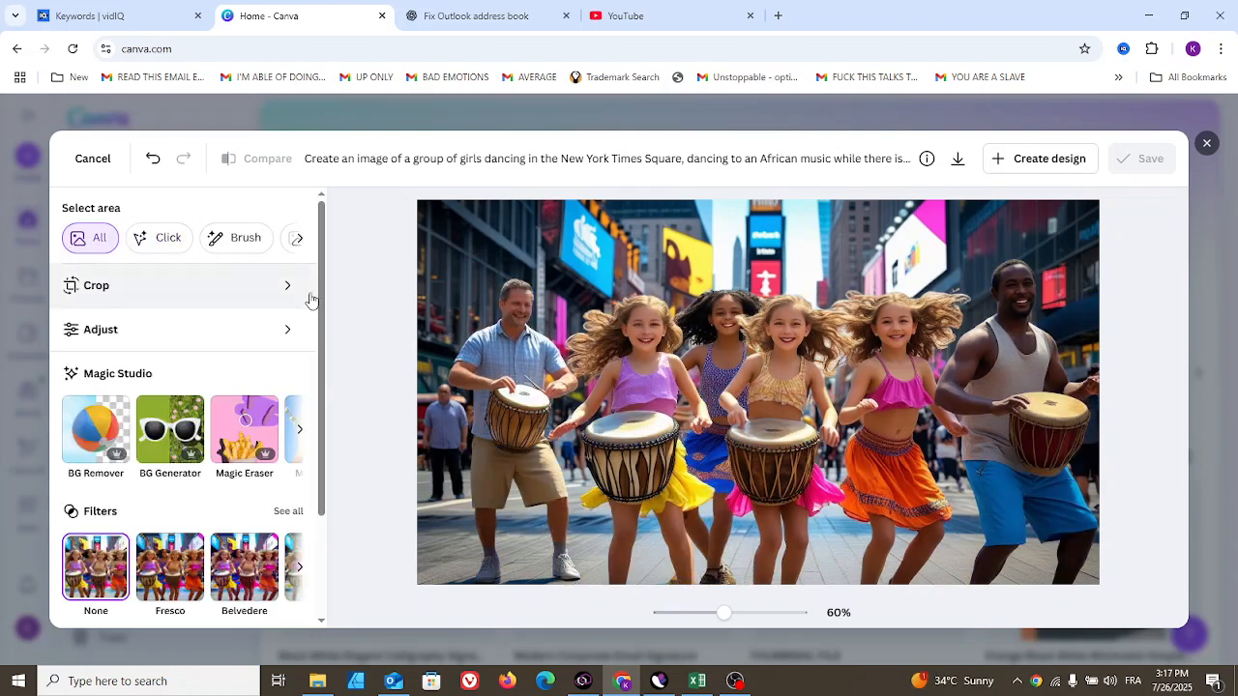
drag(321, 298, 321, 414)
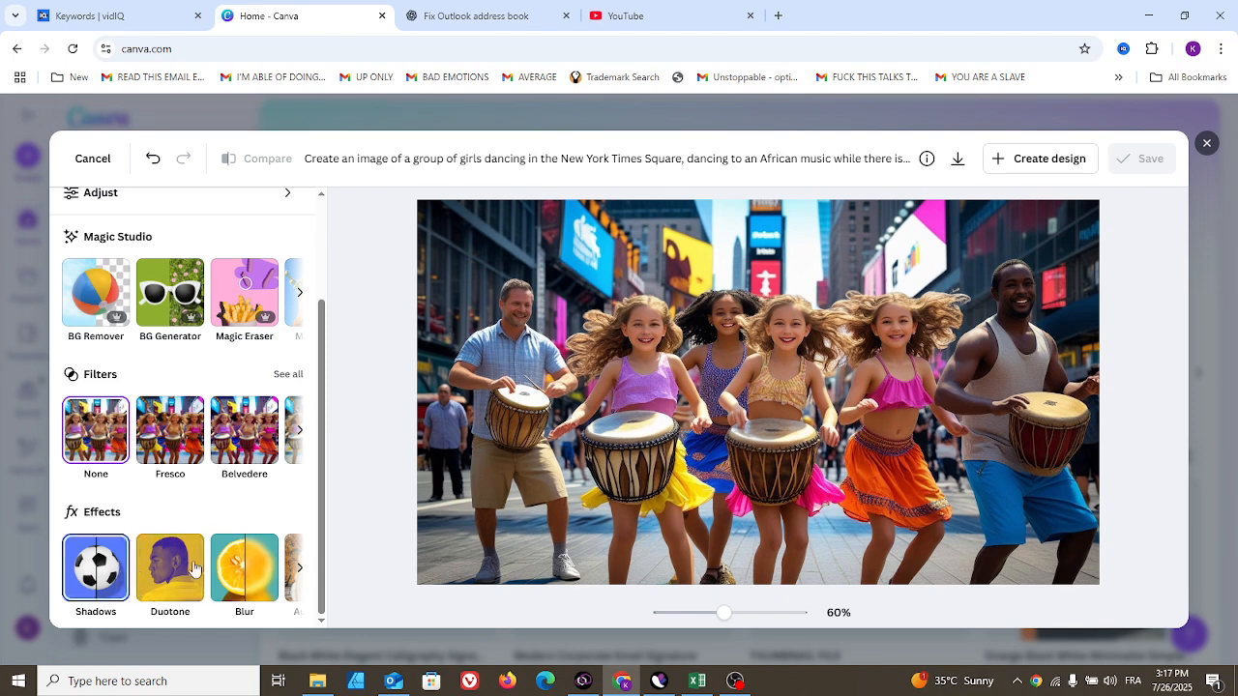
click(245, 570)
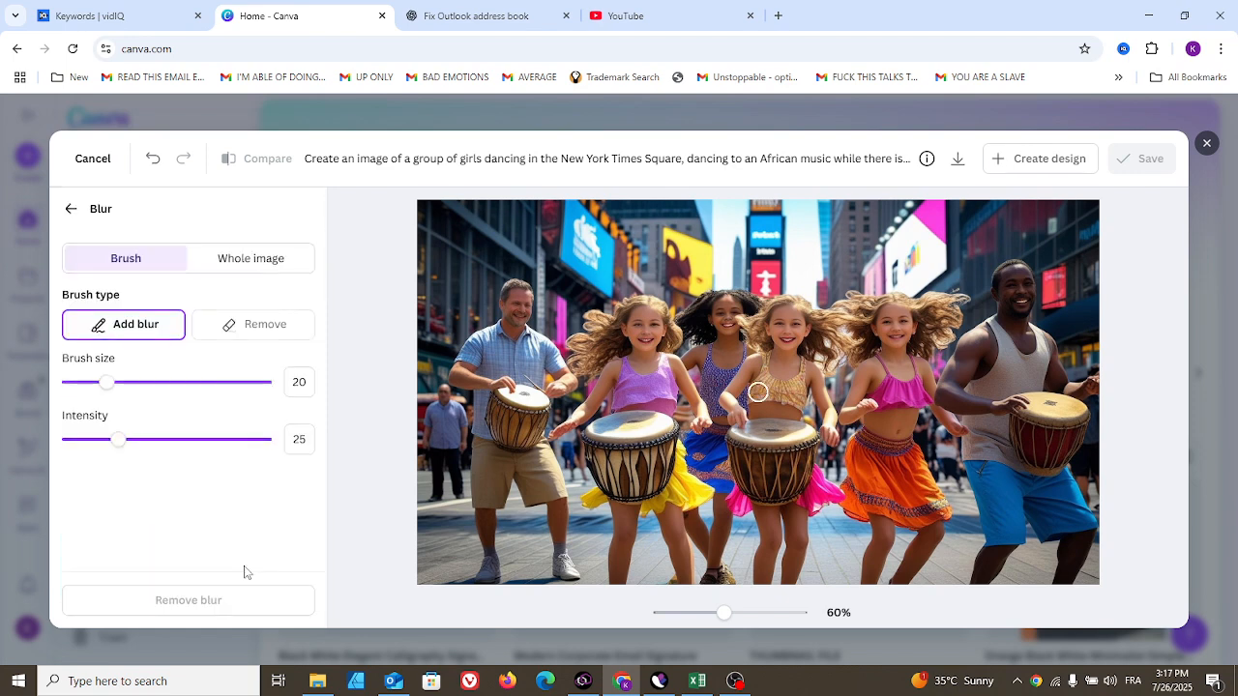
drag(111, 384, 222, 388)
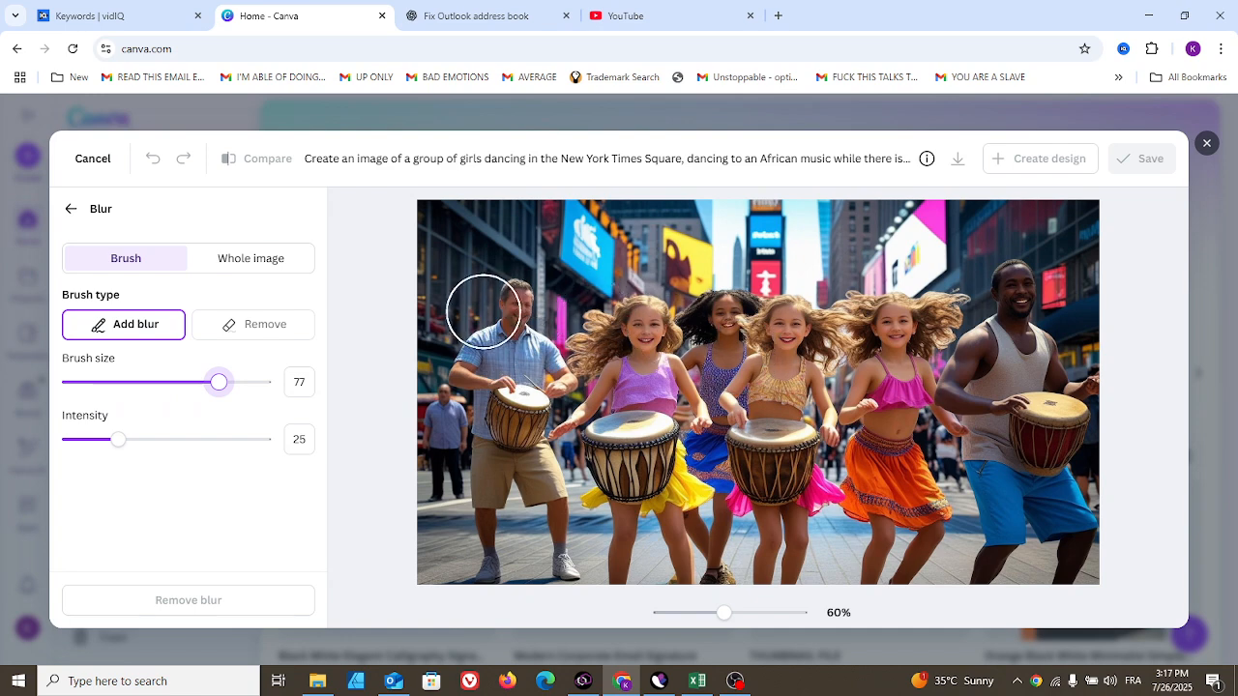
mouse_move(491, 302)
mouse_down()
mouse_move(525, 311)
mouse_move(515, 302)
mouse_up()
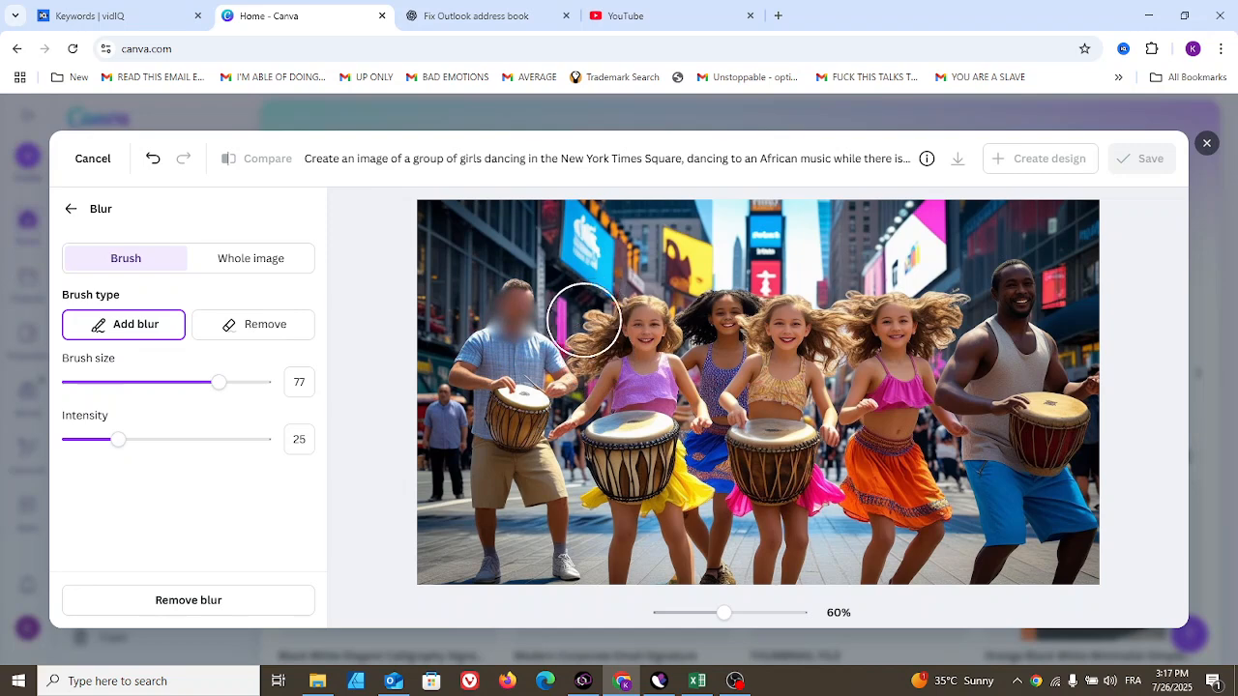
drag(634, 331, 650, 331)
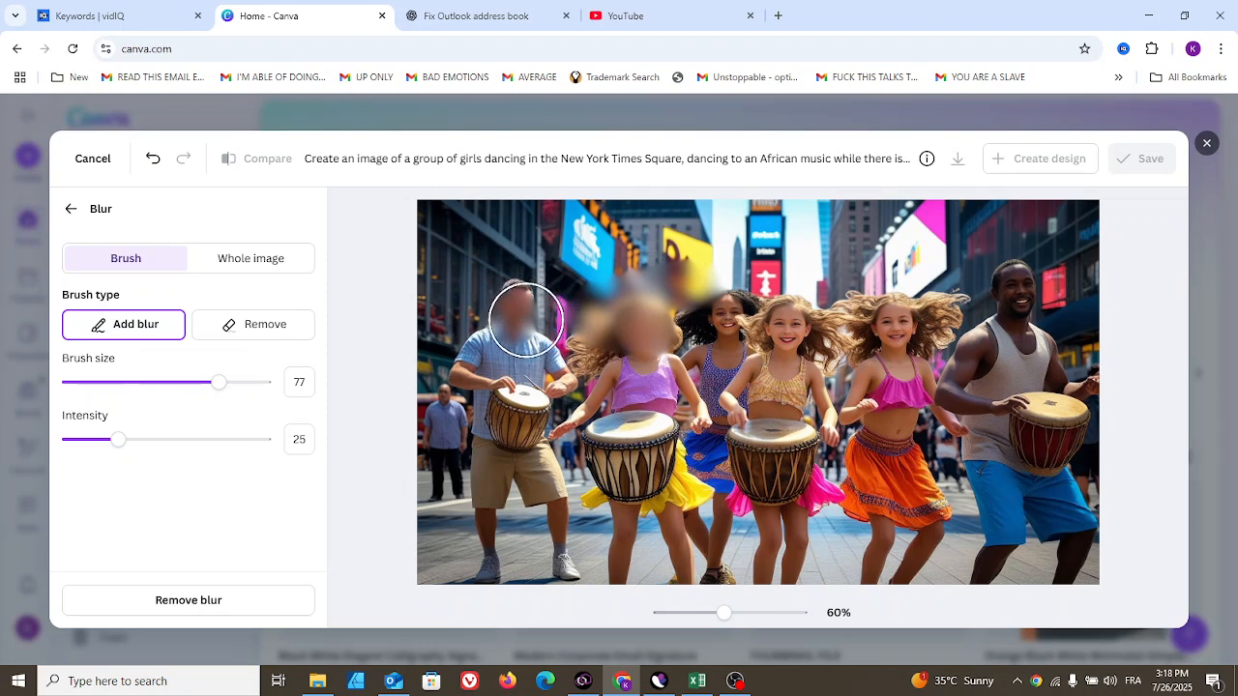
- Set the blur intensity to 28, set whole-image blur intensity to 0, leave the Blur panel, and undo the blur
mouse_move(126, 450)
mouse_down()
mouse_move(102, 441)
mouse_move(203, 443)
mouse_move(100, 445)
mouse_move(144, 446)
mouse_move(125, 443)
mouse_up()
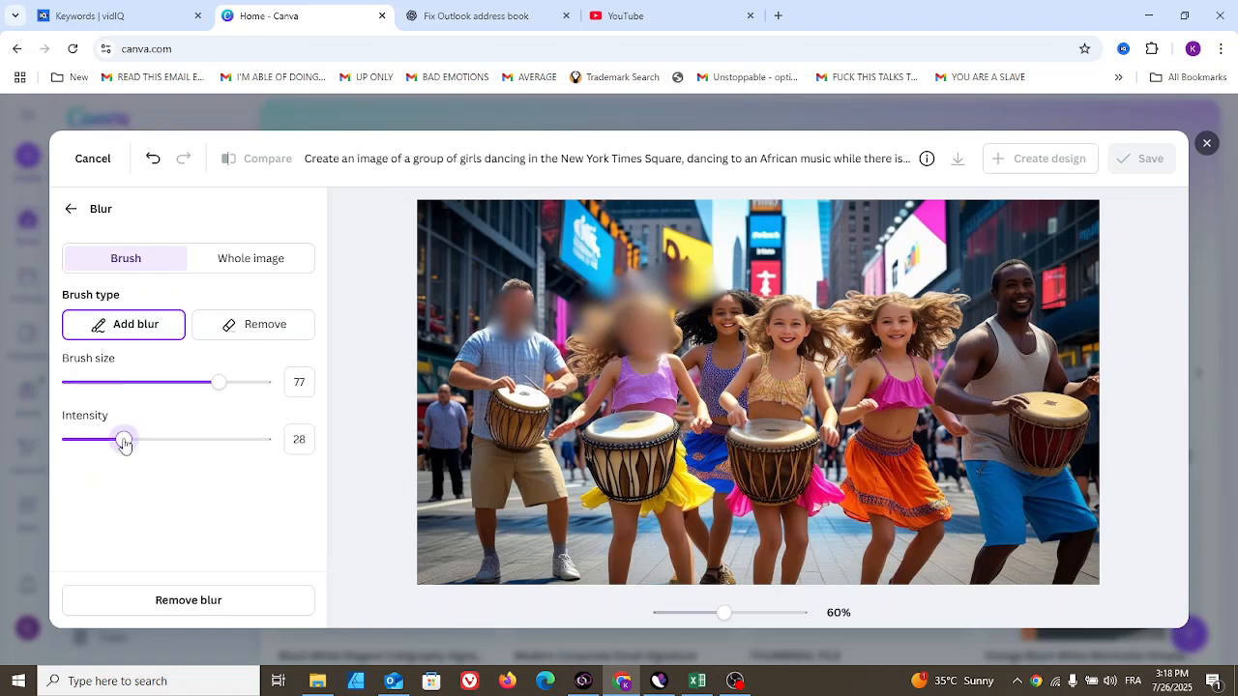
click(246, 259)
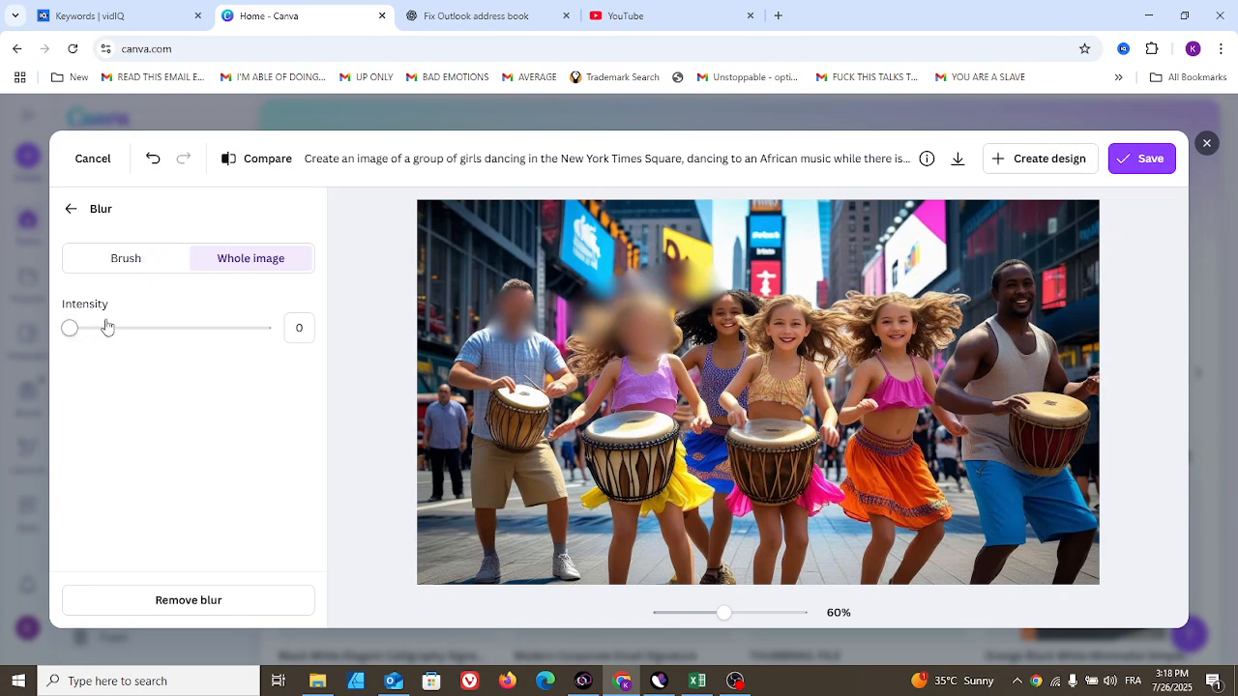
drag(90, 340, 57, 341)
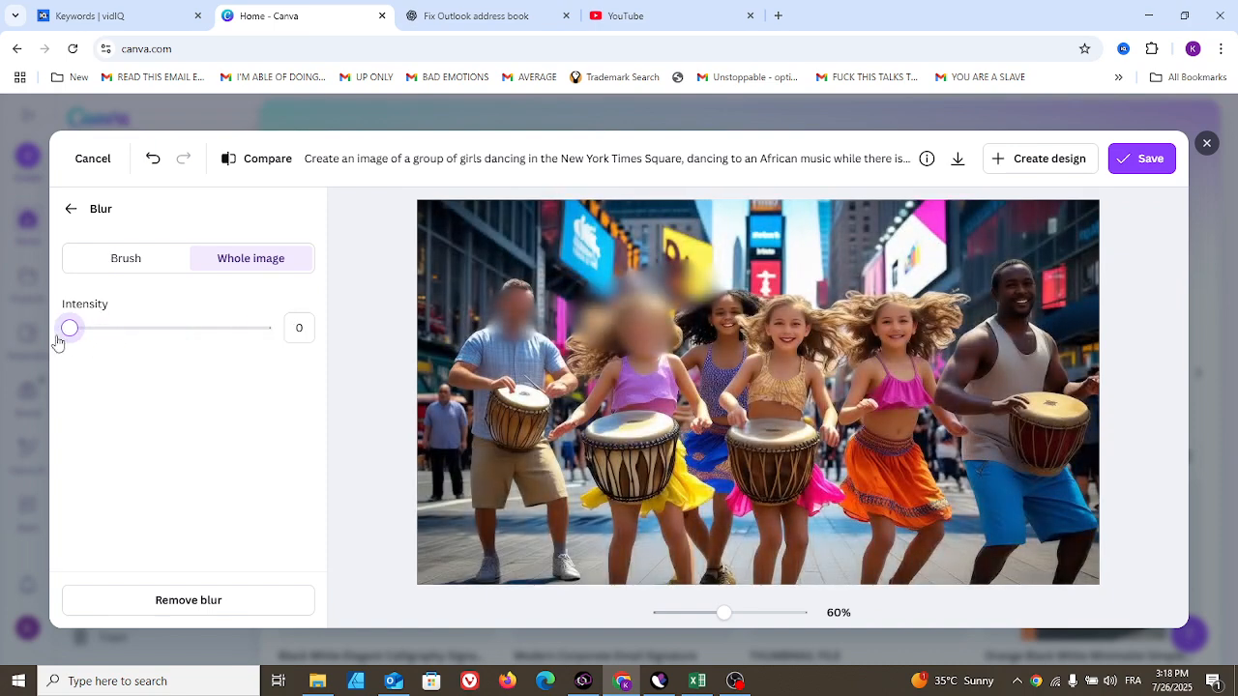
click(68, 209)
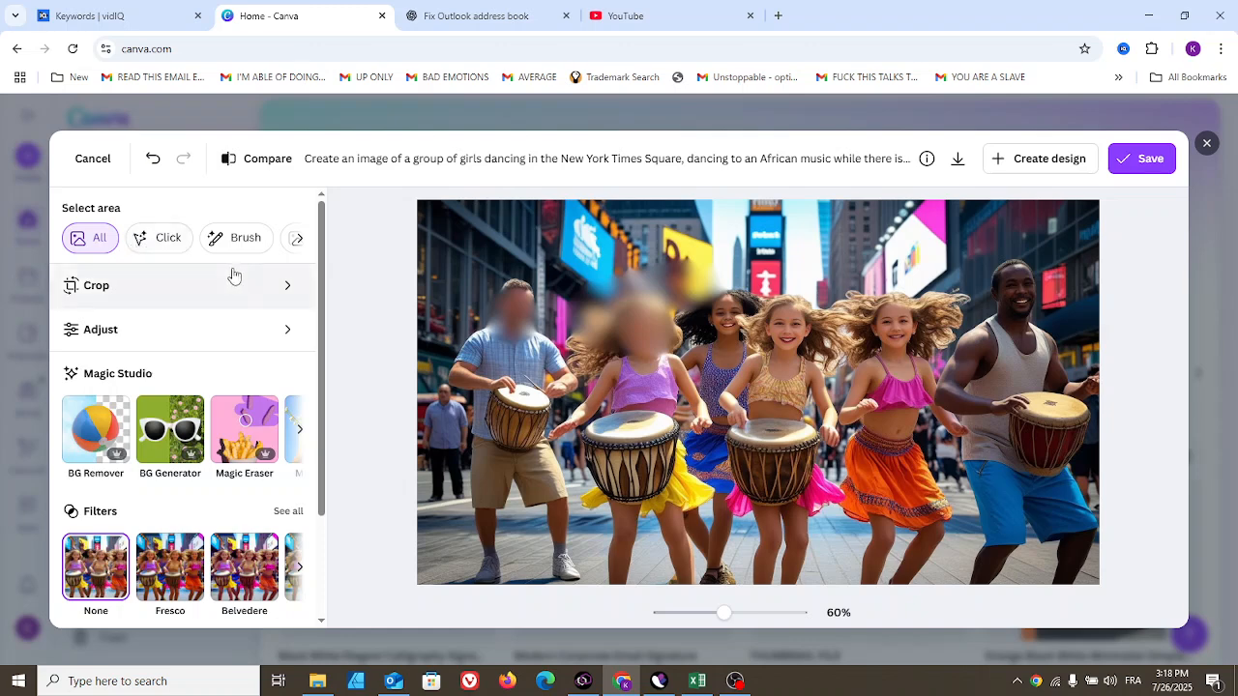
click(153, 160)
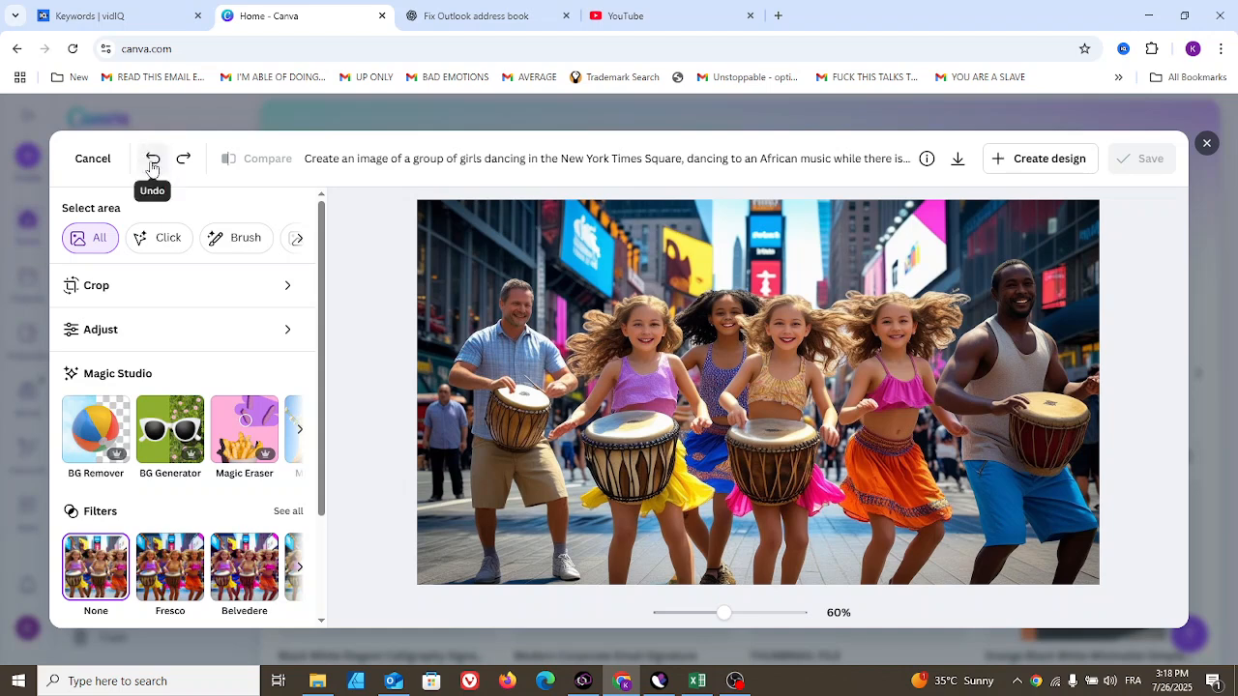
- Open the Duotone effect and try the Peppermint, Amber and Mustard presets, adjusting the intensity, then leave the panel
drag(322, 278, 321, 388)
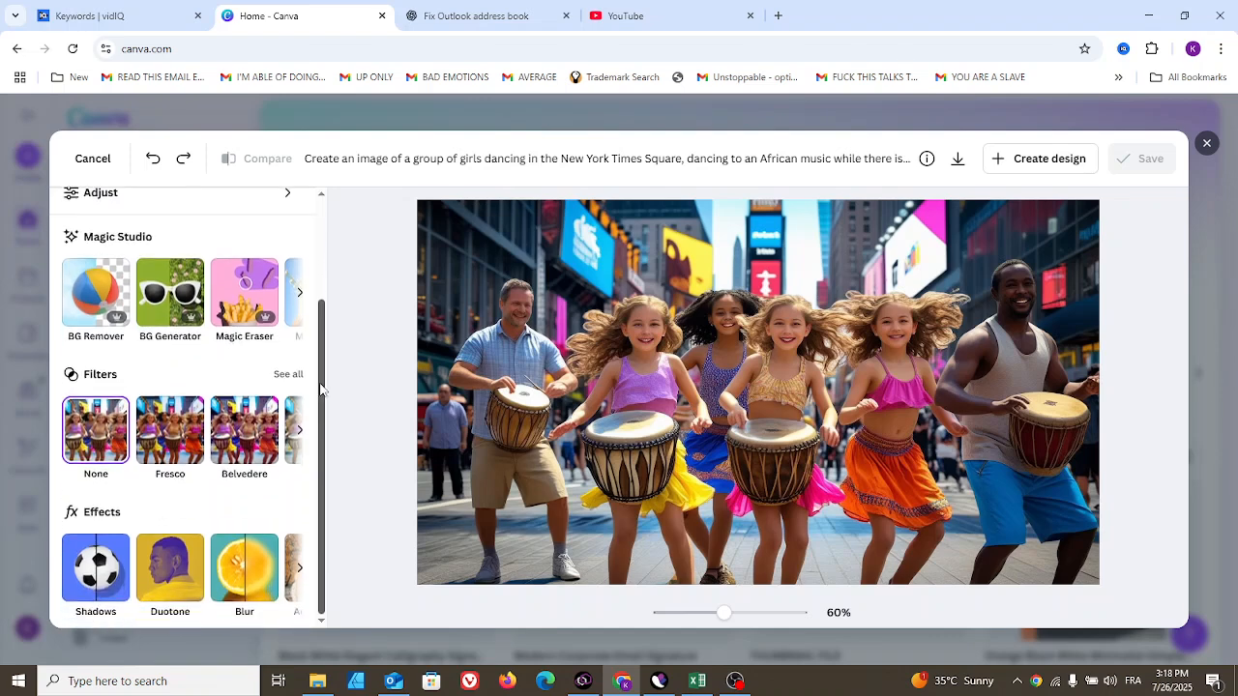
click(161, 586)
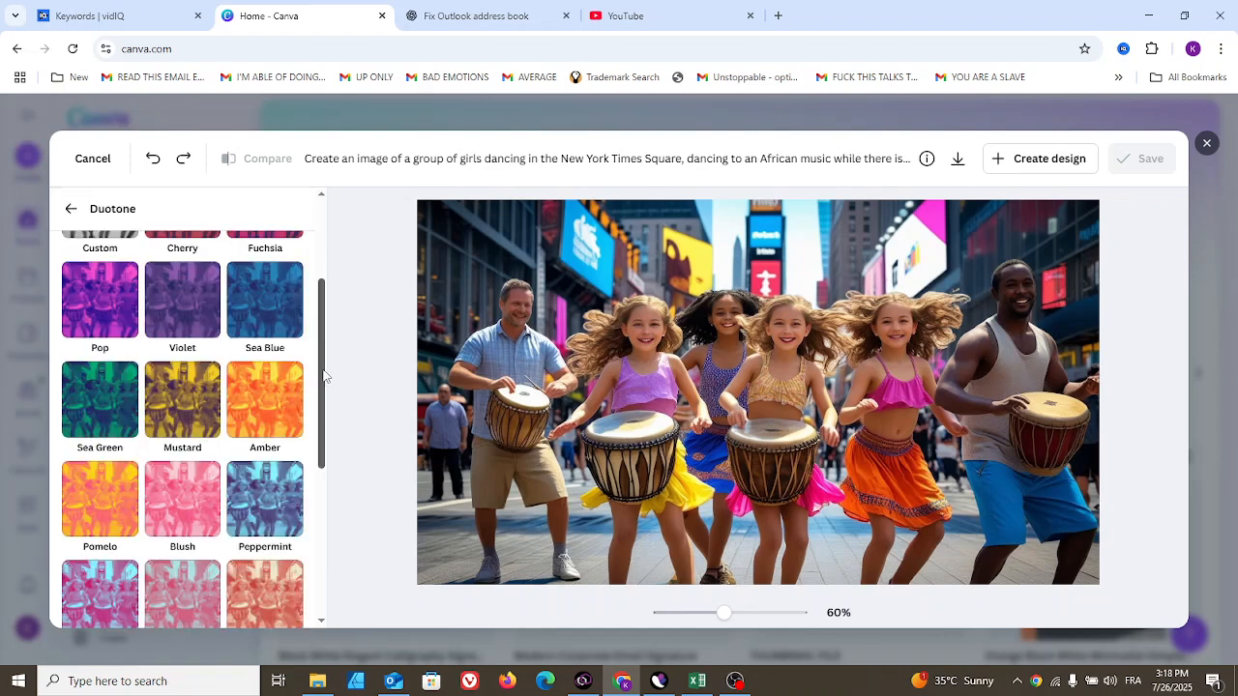
drag(322, 366, 322, 393)
click(250, 451)
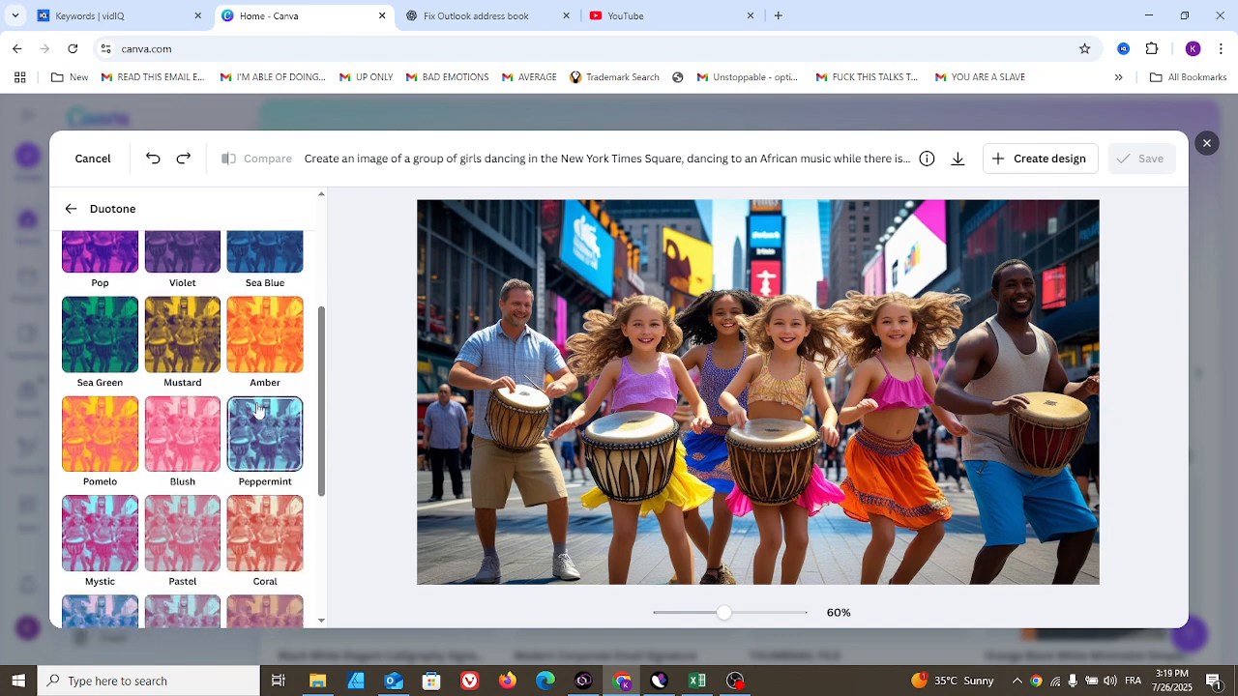
click(261, 429)
click(262, 372)
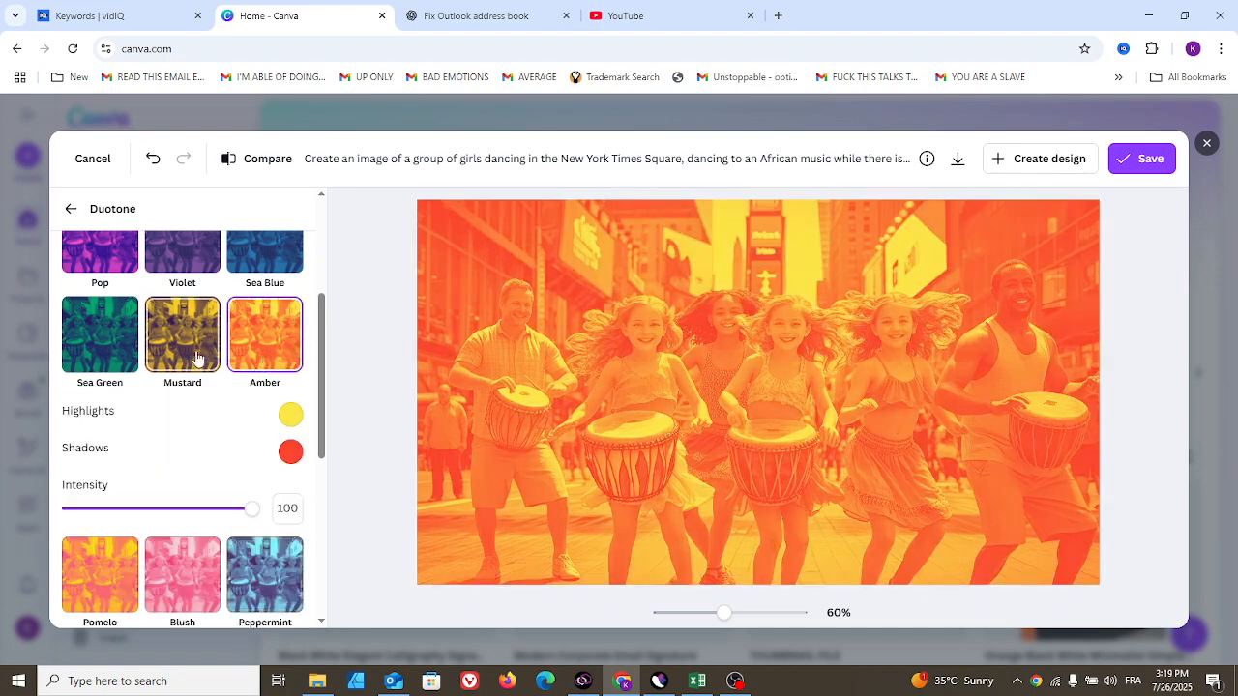
click(193, 356)
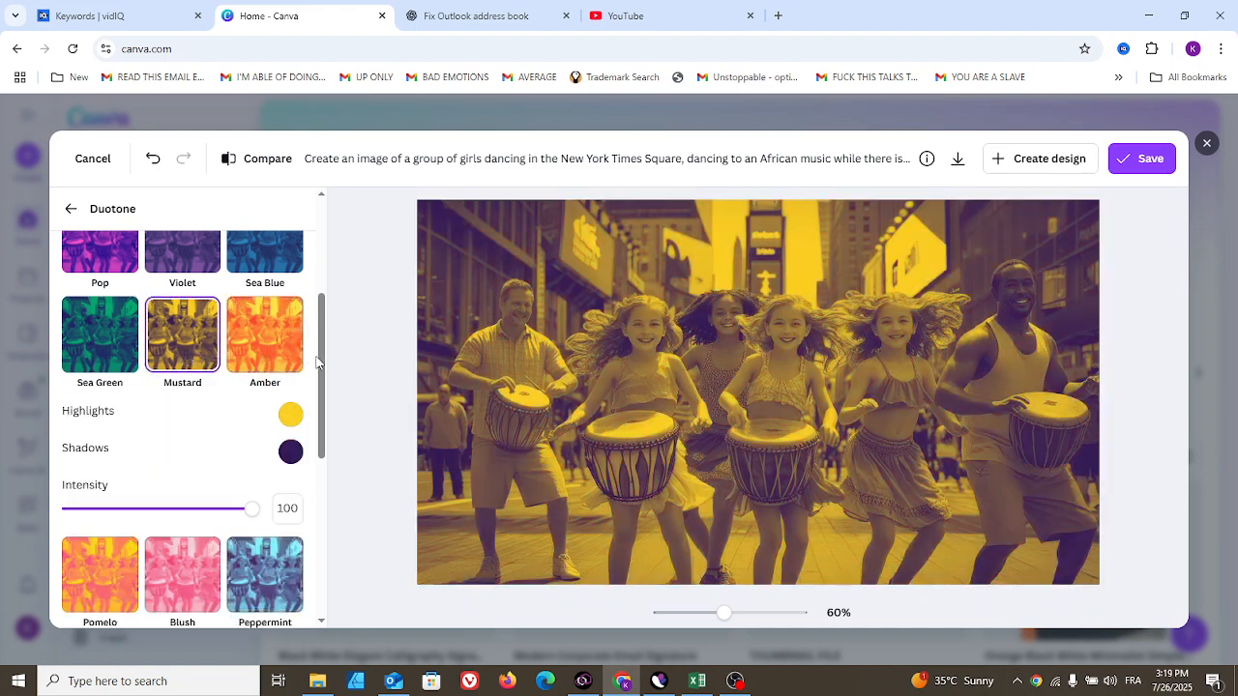
scroll(319, 382, down, 2)
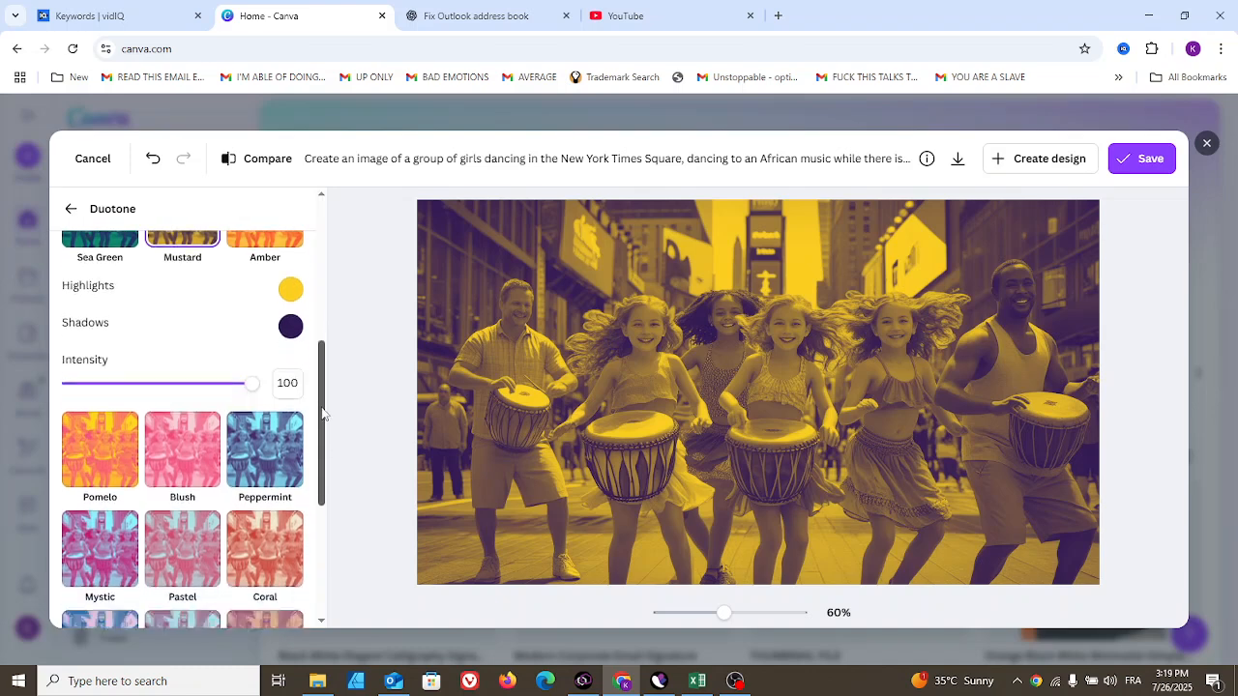
mouse_move(248, 384)
mouse_down()
mouse_move(113, 384)
mouse_move(237, 378)
mouse_up()
drag(321, 407, 312, 203)
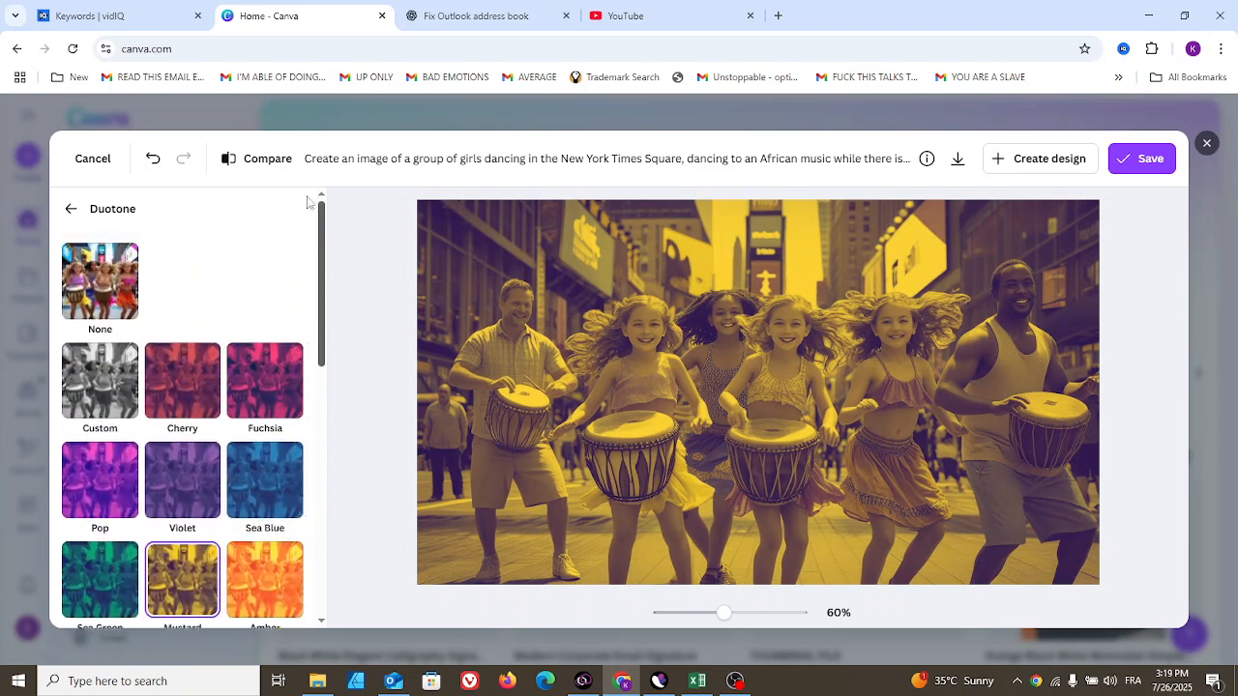
click(72, 210)
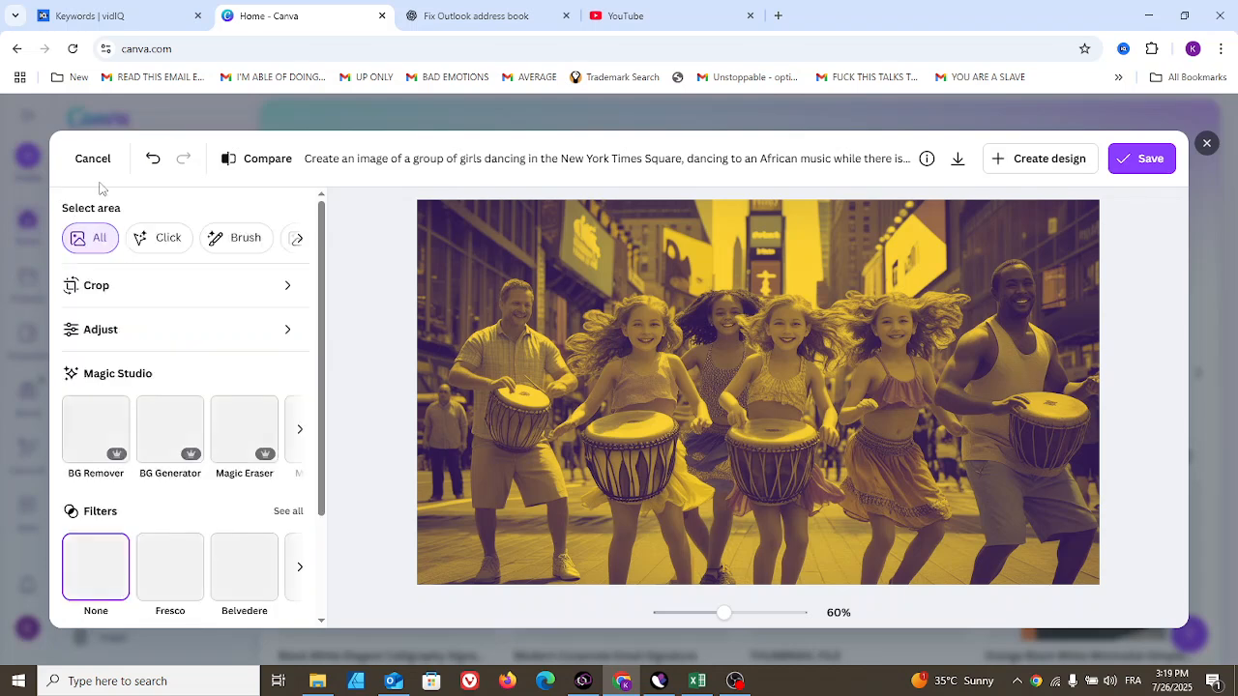
- Undo all the Duotone changes to return to the original photo
click(153, 166)
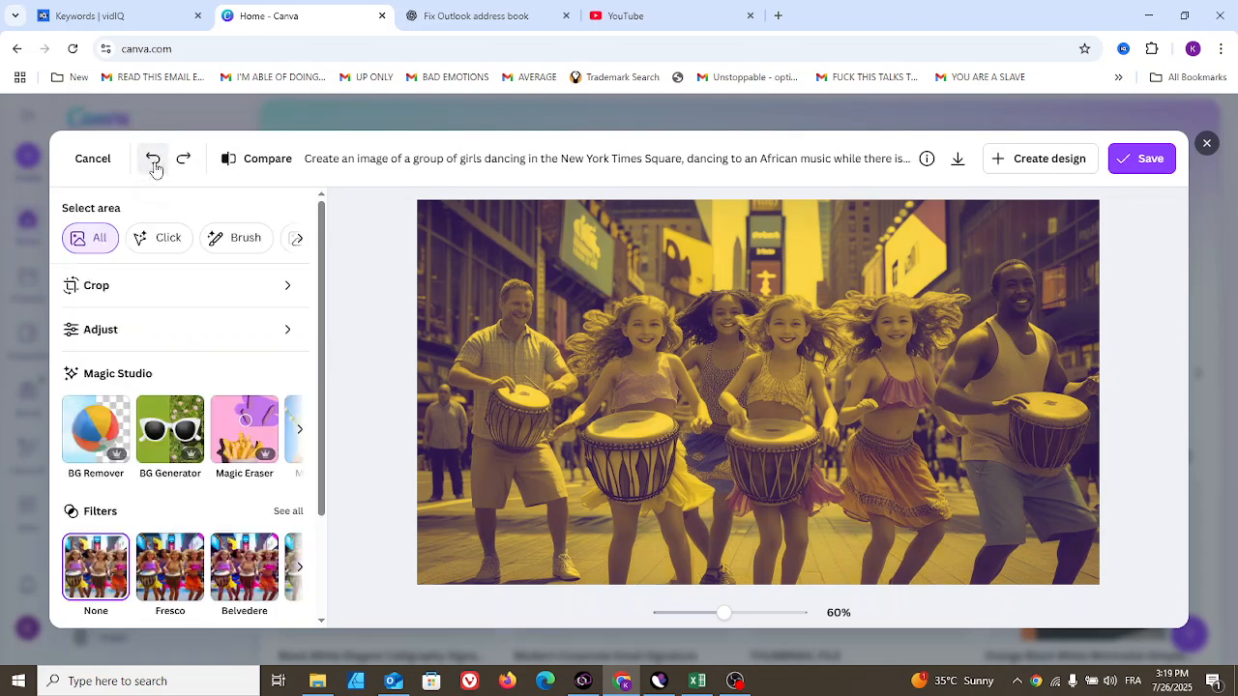
click(154, 166)
click(153, 166)
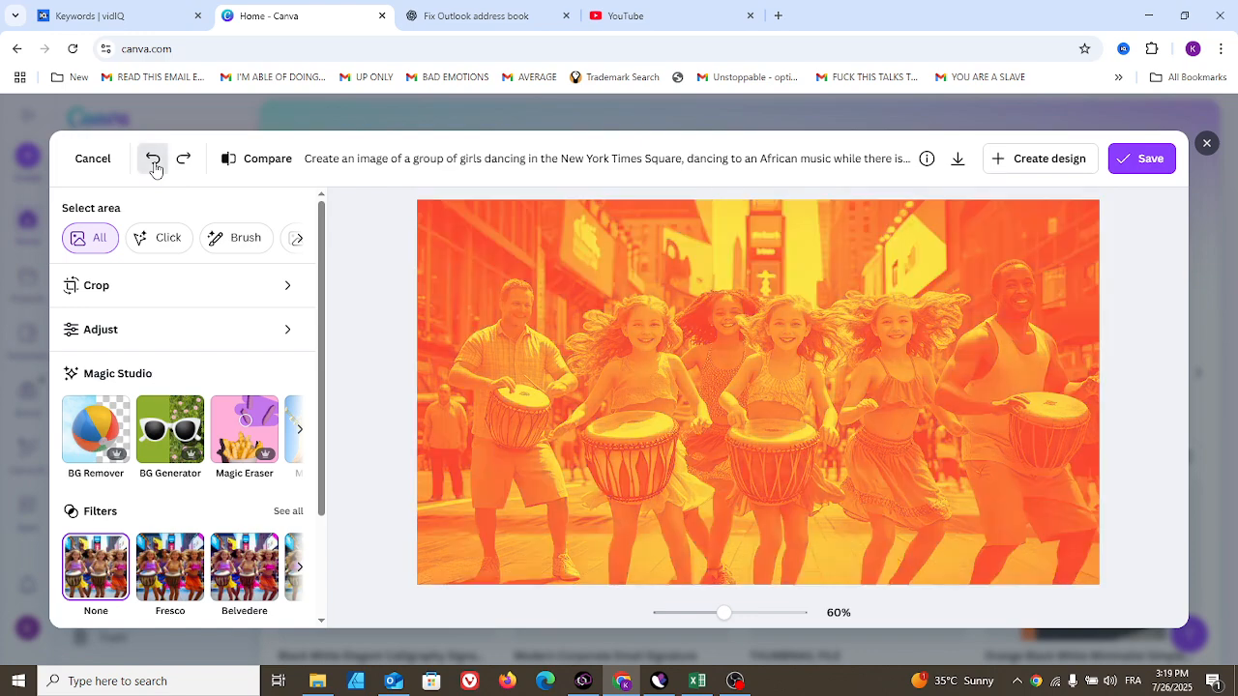
click(153, 167)
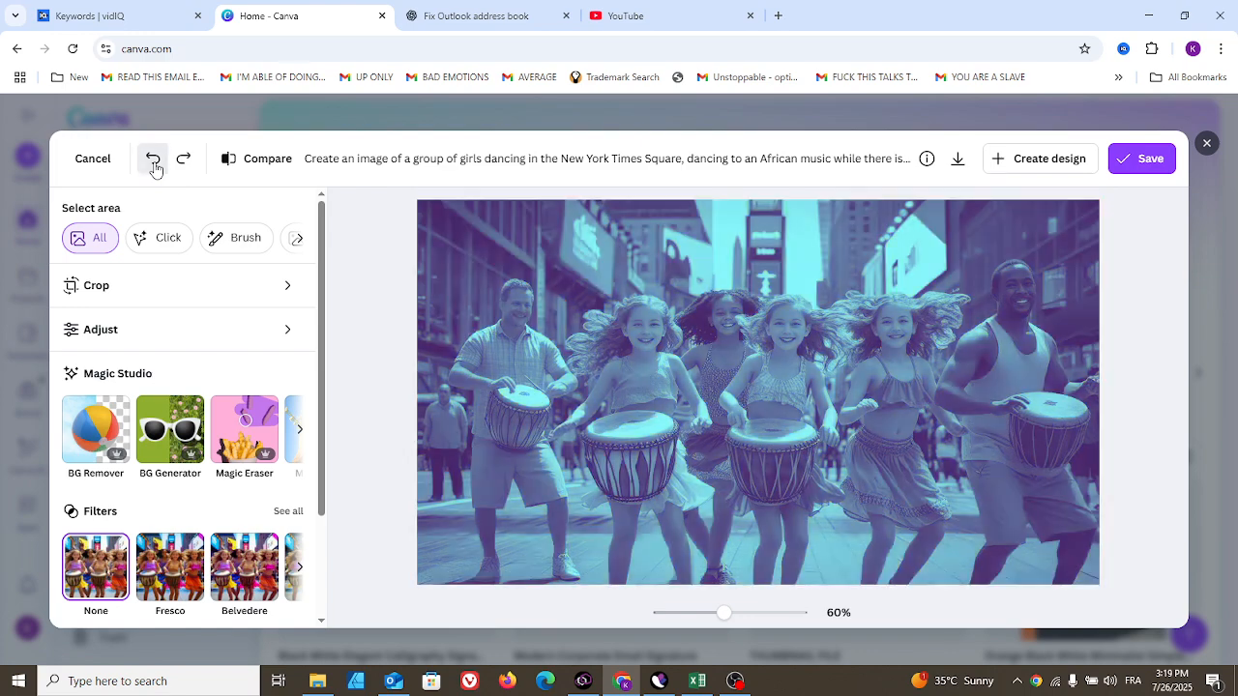
click(154, 166)
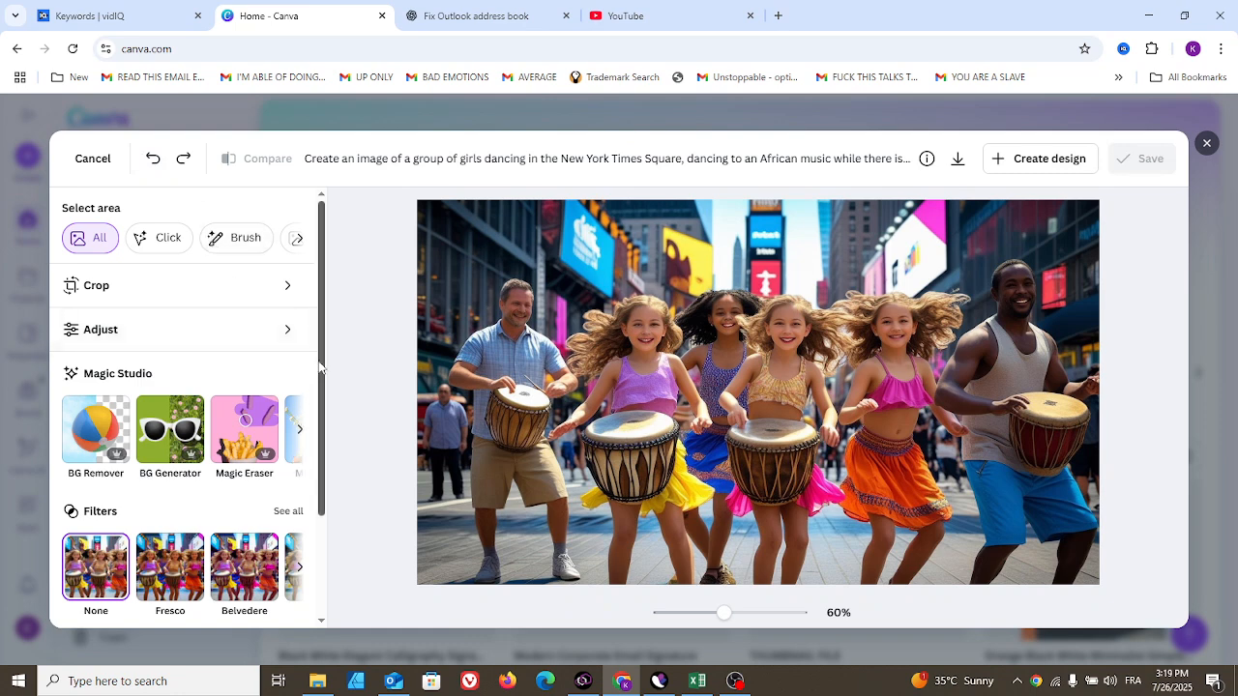
- Browse the effects and filters, then try the Fresco, Belvedere and Aero filters at full intensity
drag(321, 367, 321, 514)
click(300, 571)
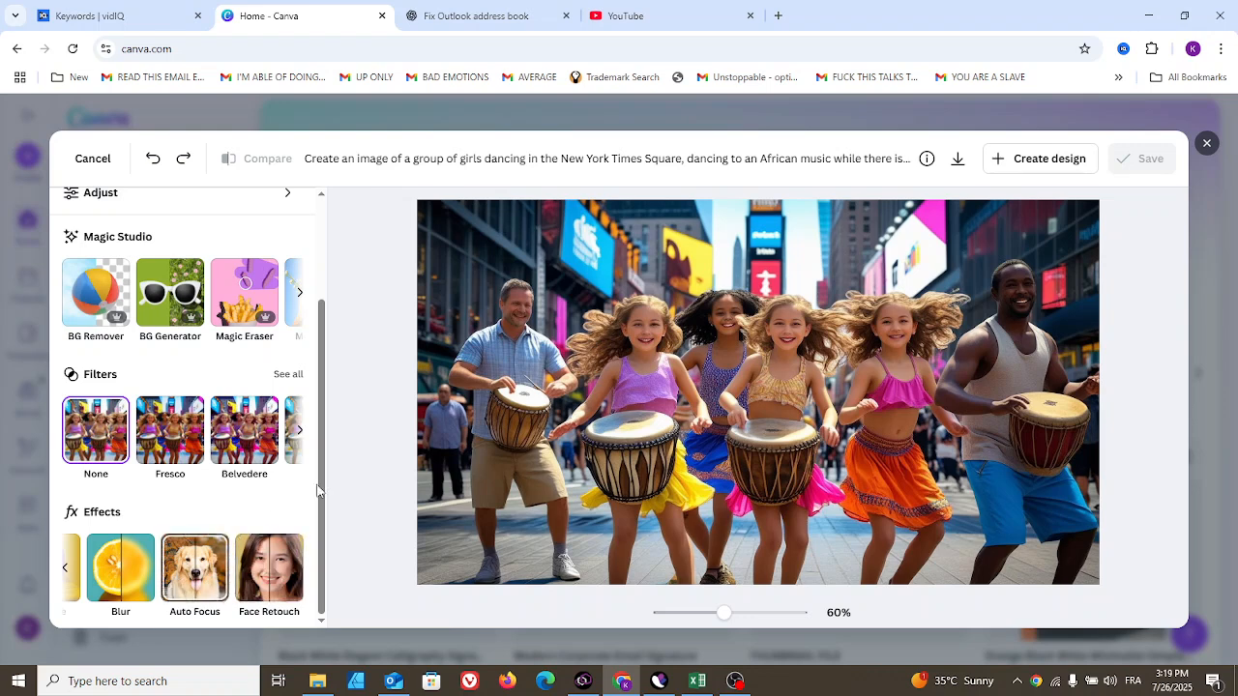
click(299, 433)
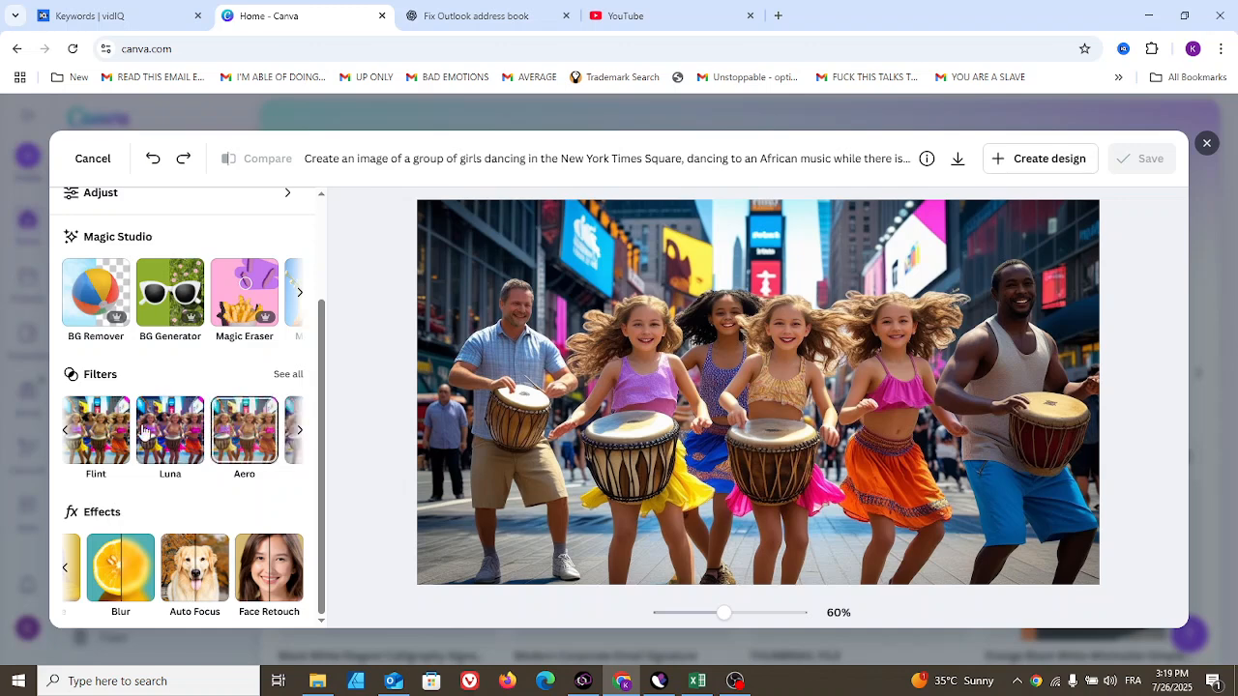
click(66, 433)
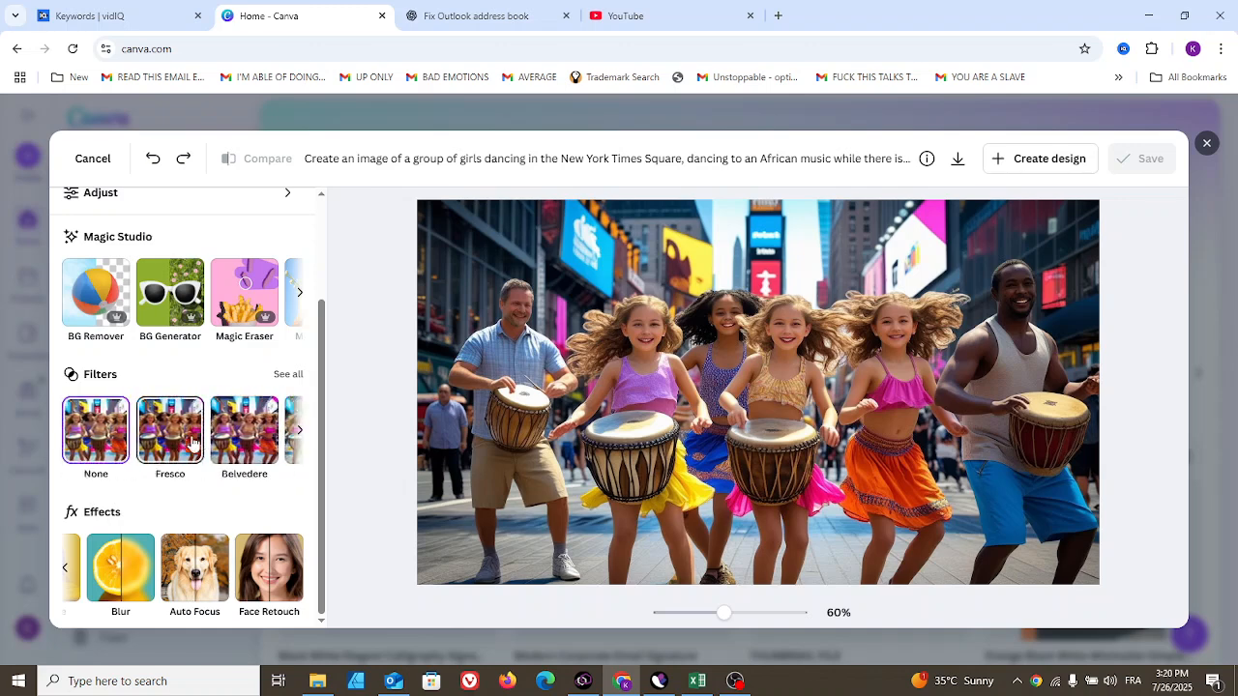
click(184, 440)
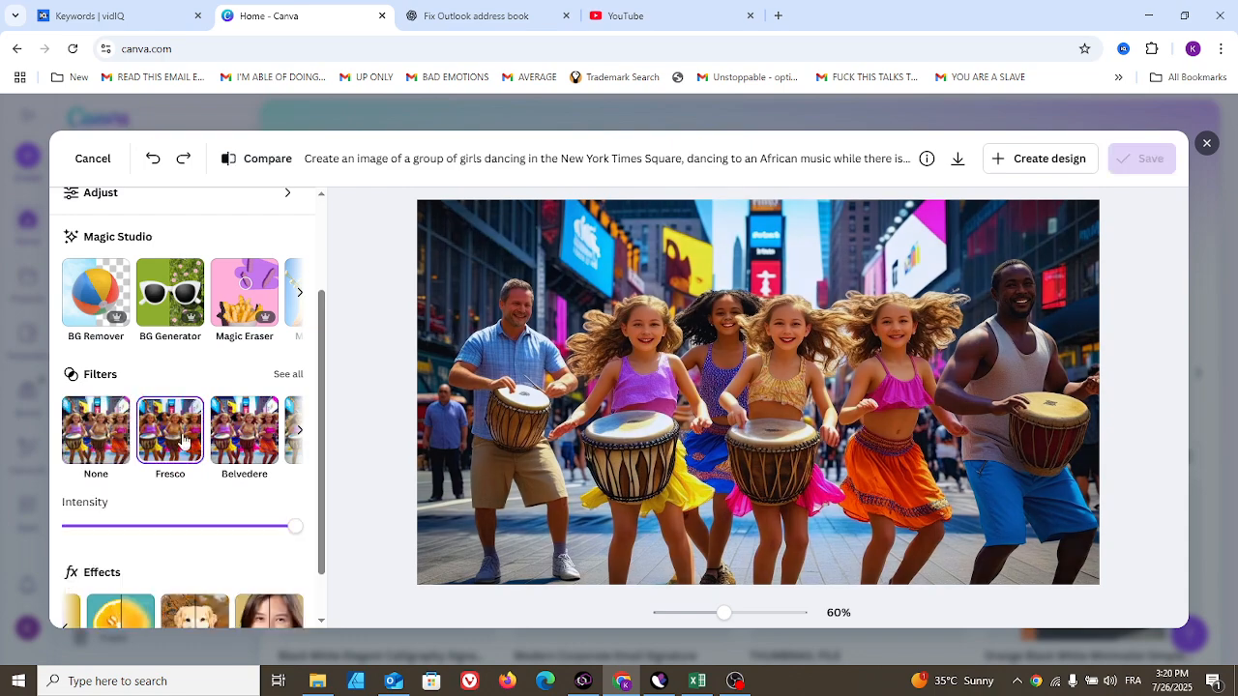
click(245, 443)
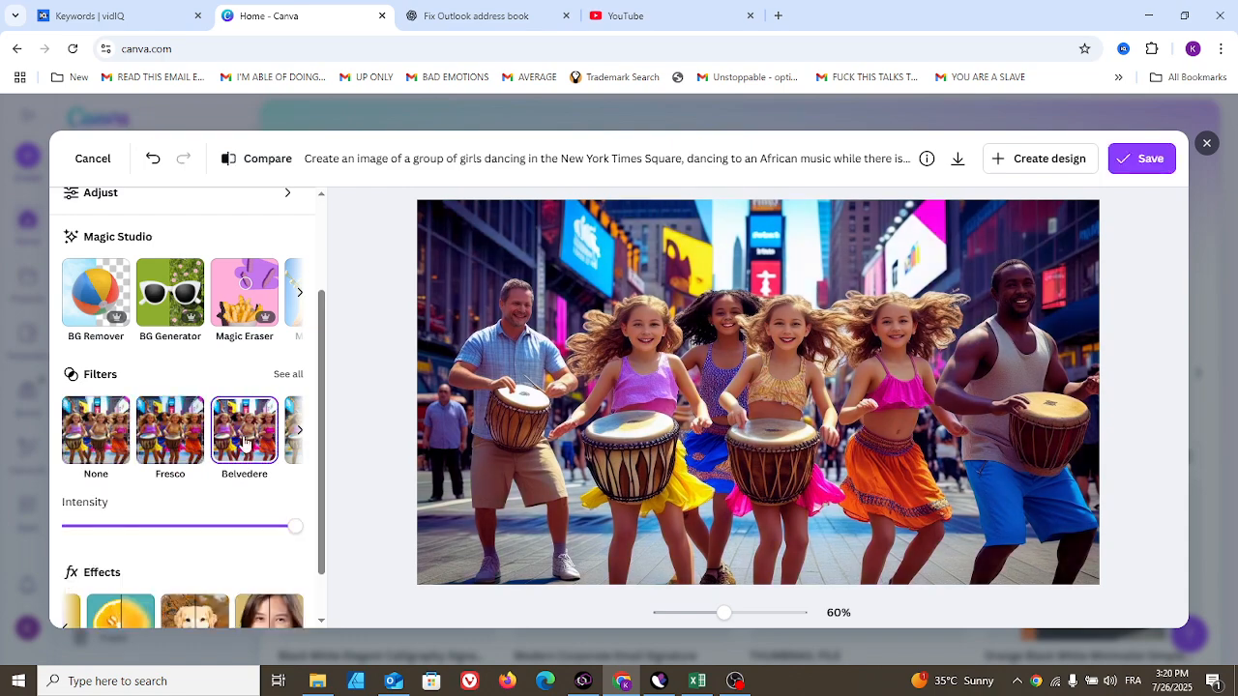
click(297, 432)
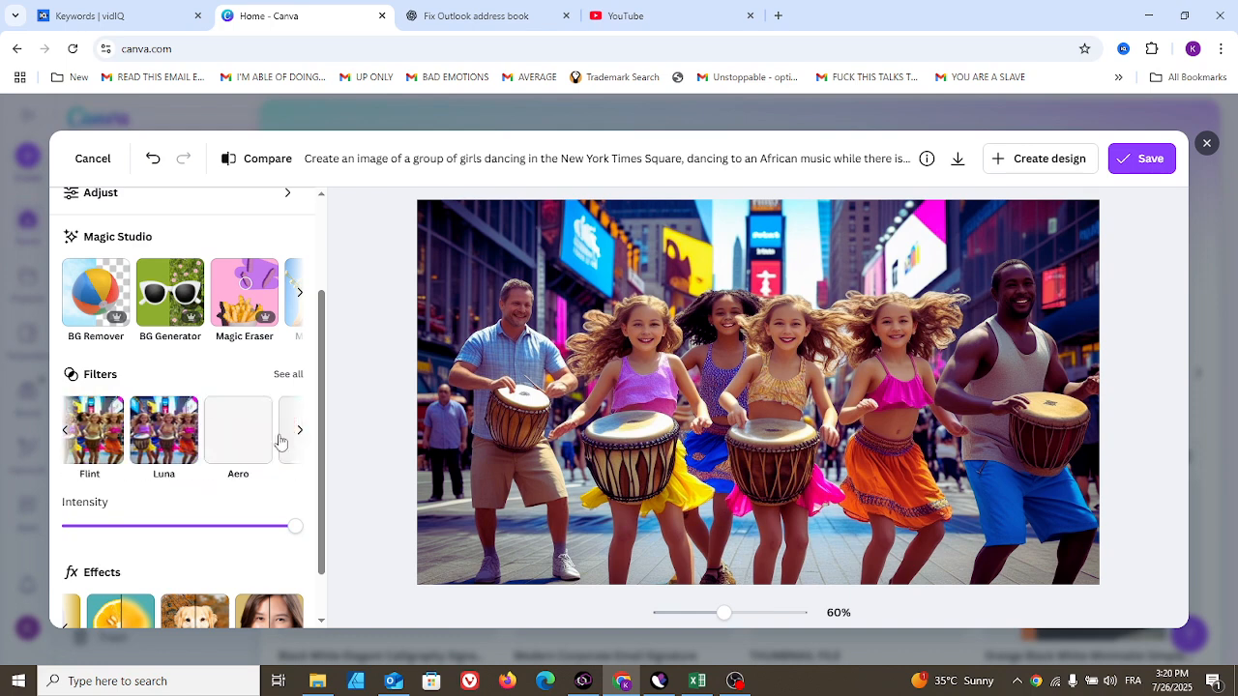
click(242, 441)
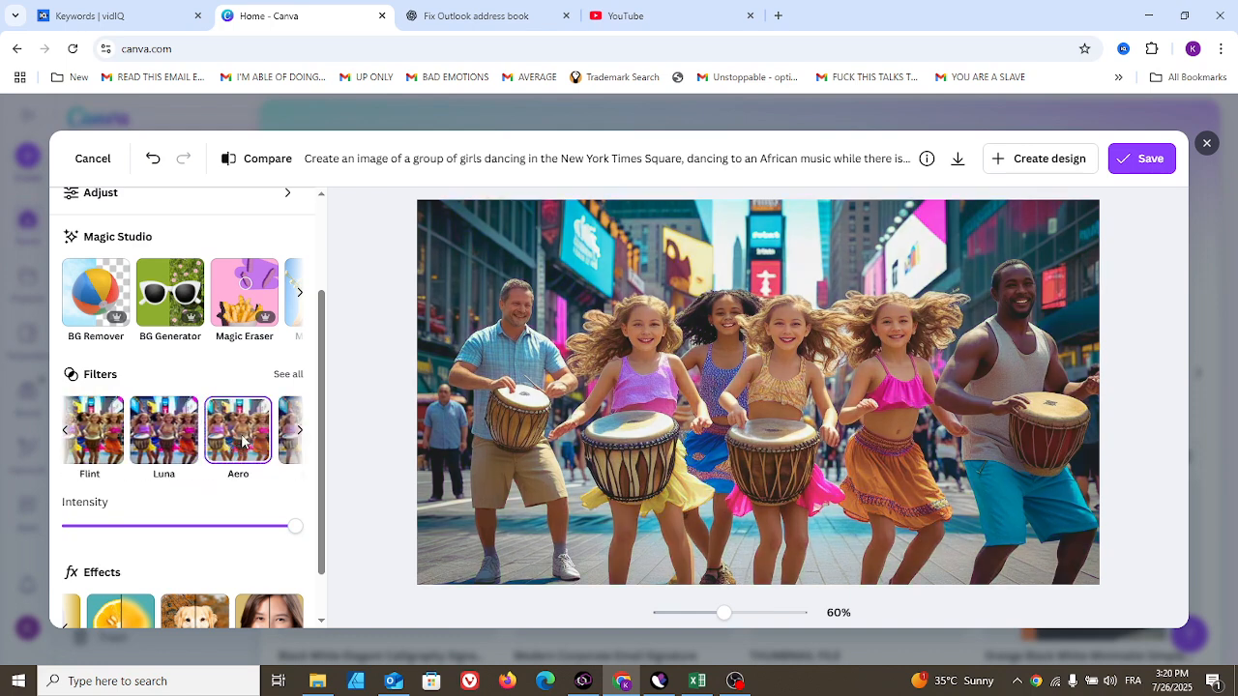
scroll(312, 522, down, 1)
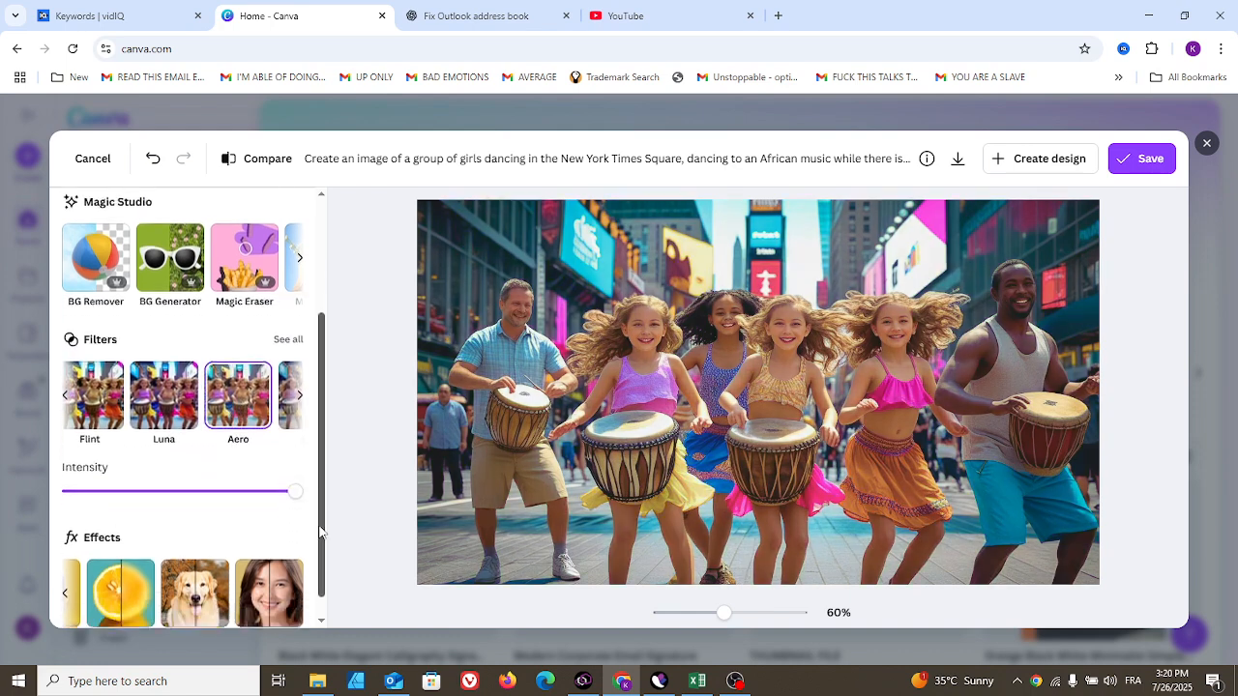
drag(295, 482, 343, 497)
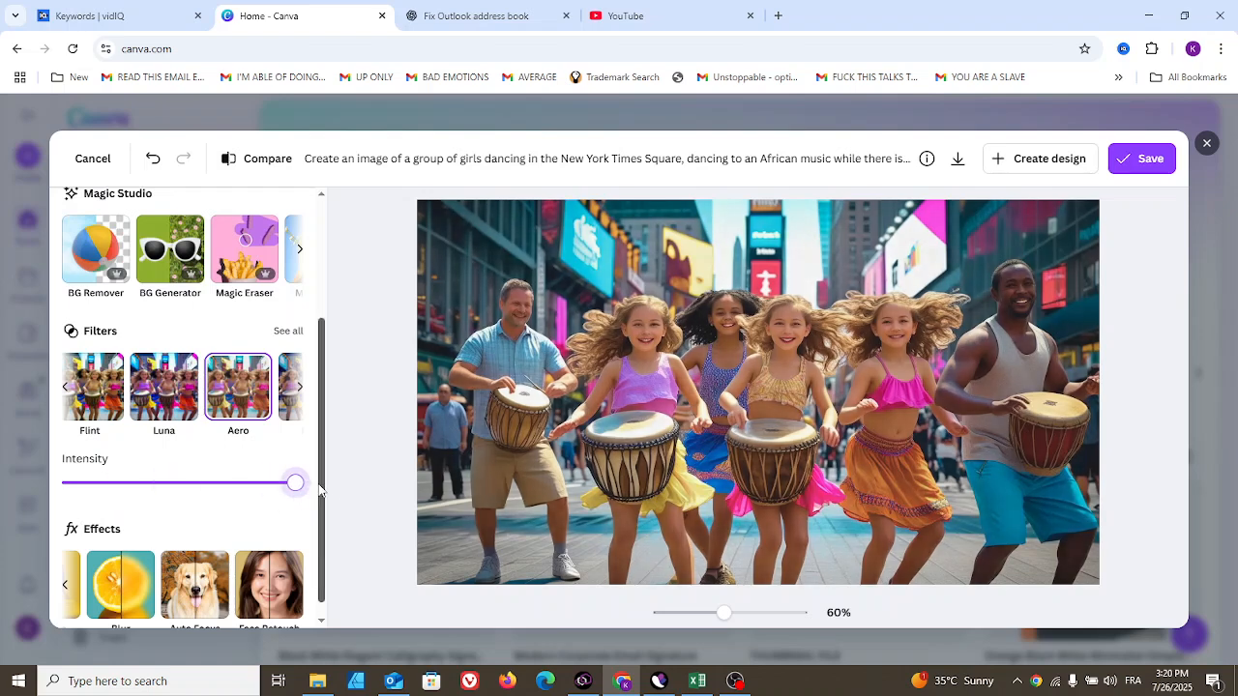
scroll(319, 490, up, 3)
- Undo the filter changes, then redo one step to restore the original photo
click(153, 163)
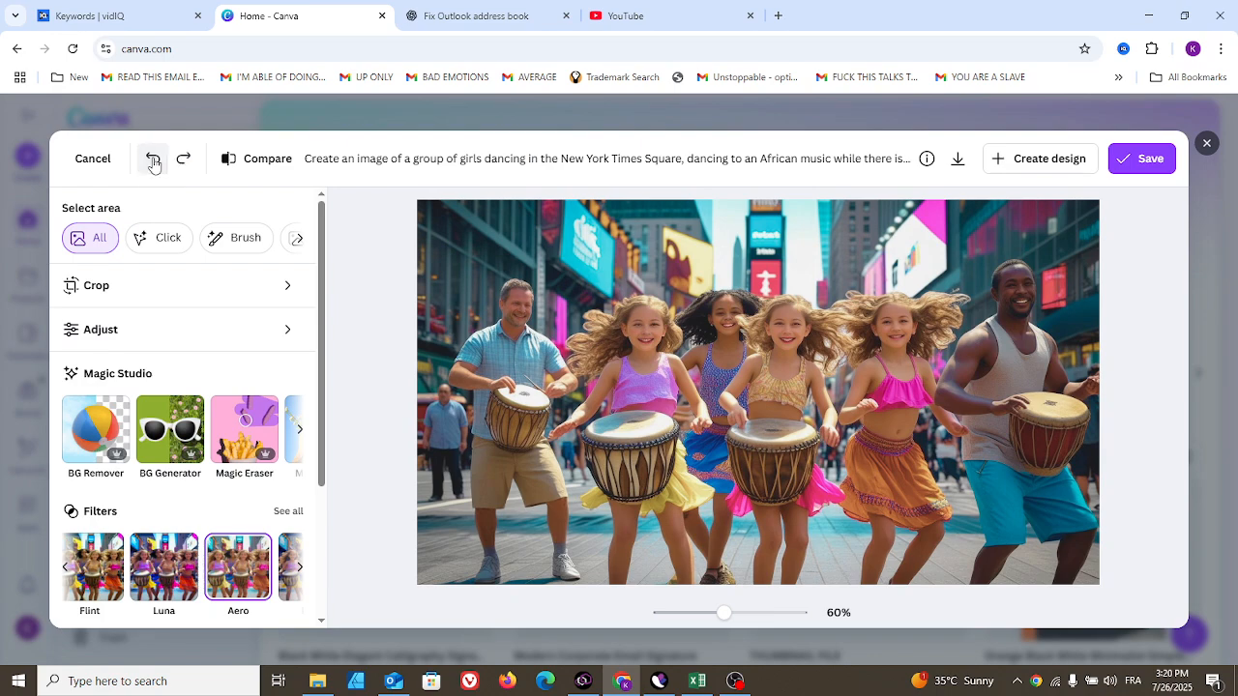
click(152, 163)
click(153, 162)
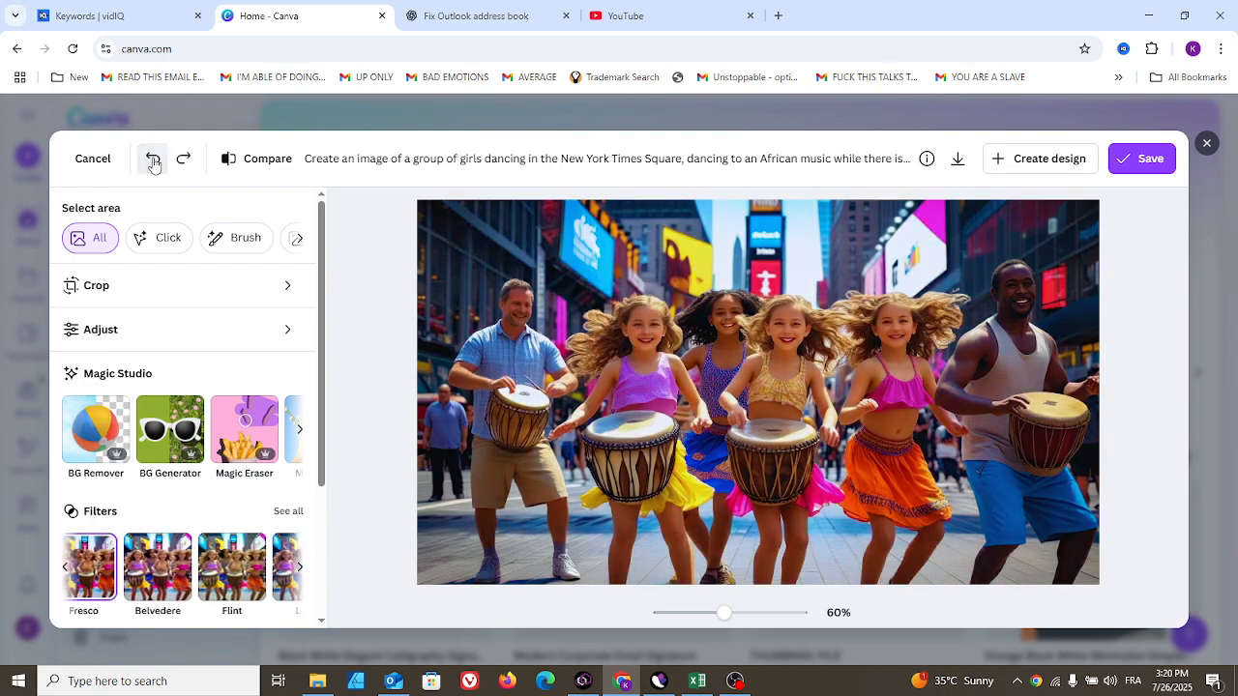
click(155, 166)
click(155, 165)
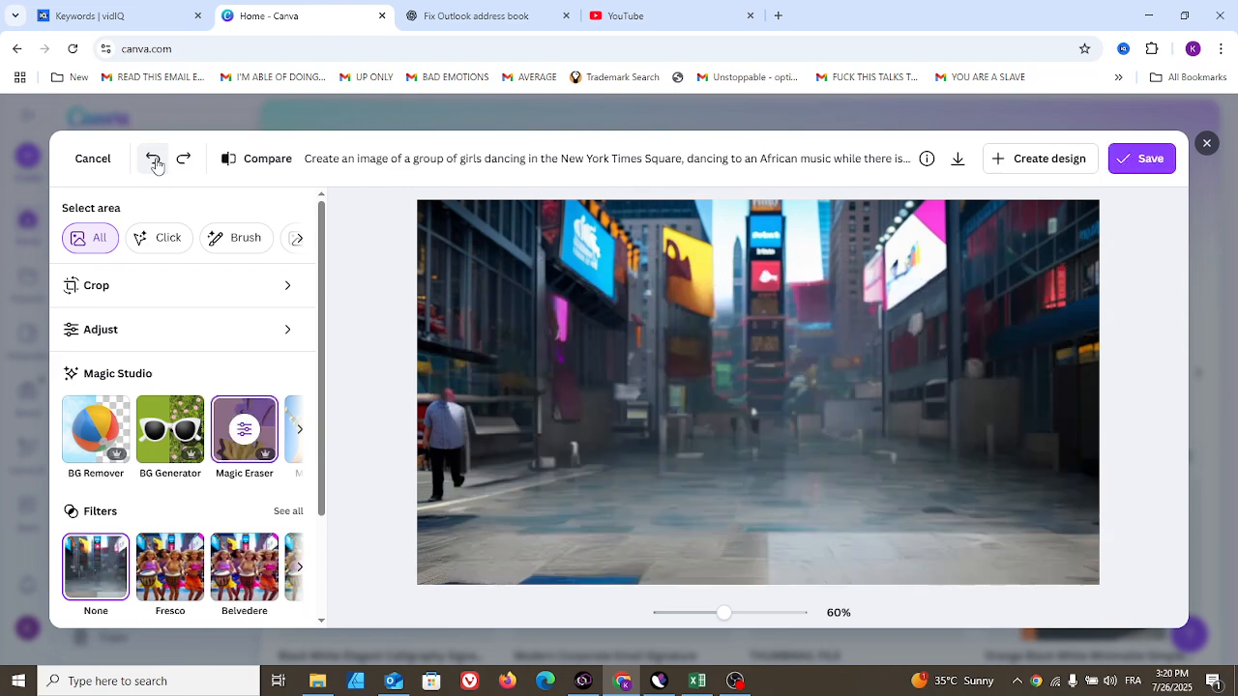
click(180, 161)
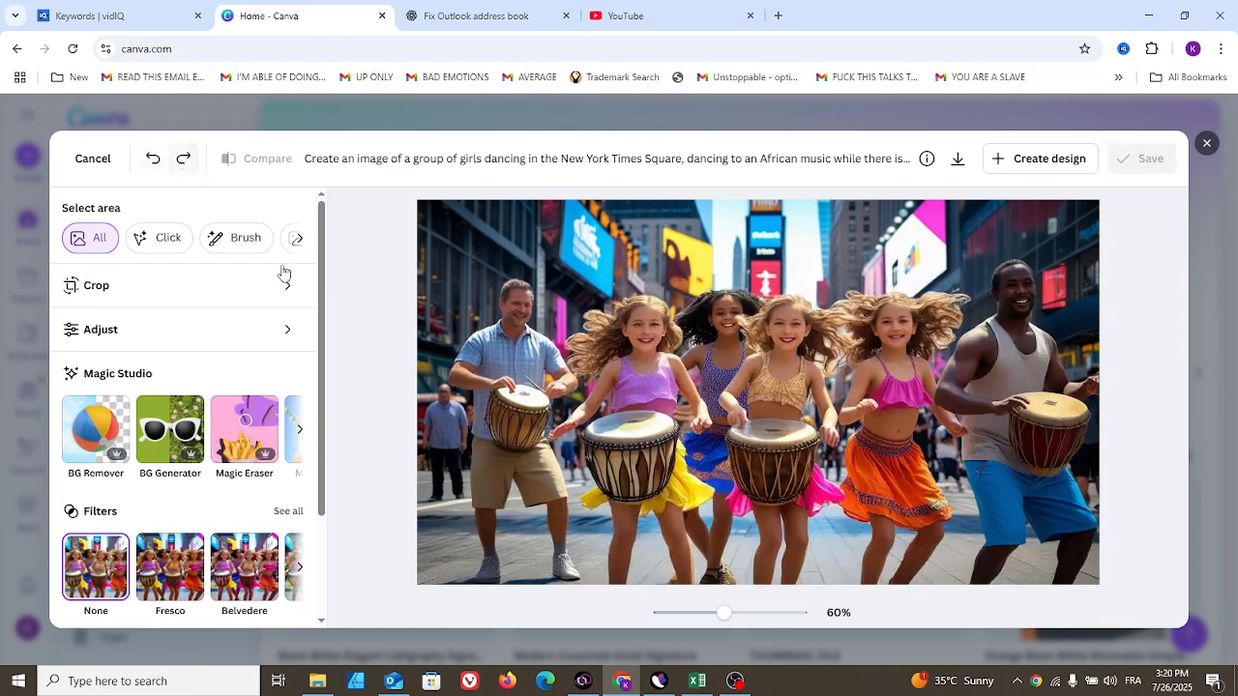
- Try Magic Grab and Magic Expand, declining to open the photo as a design each time
click(299, 436)
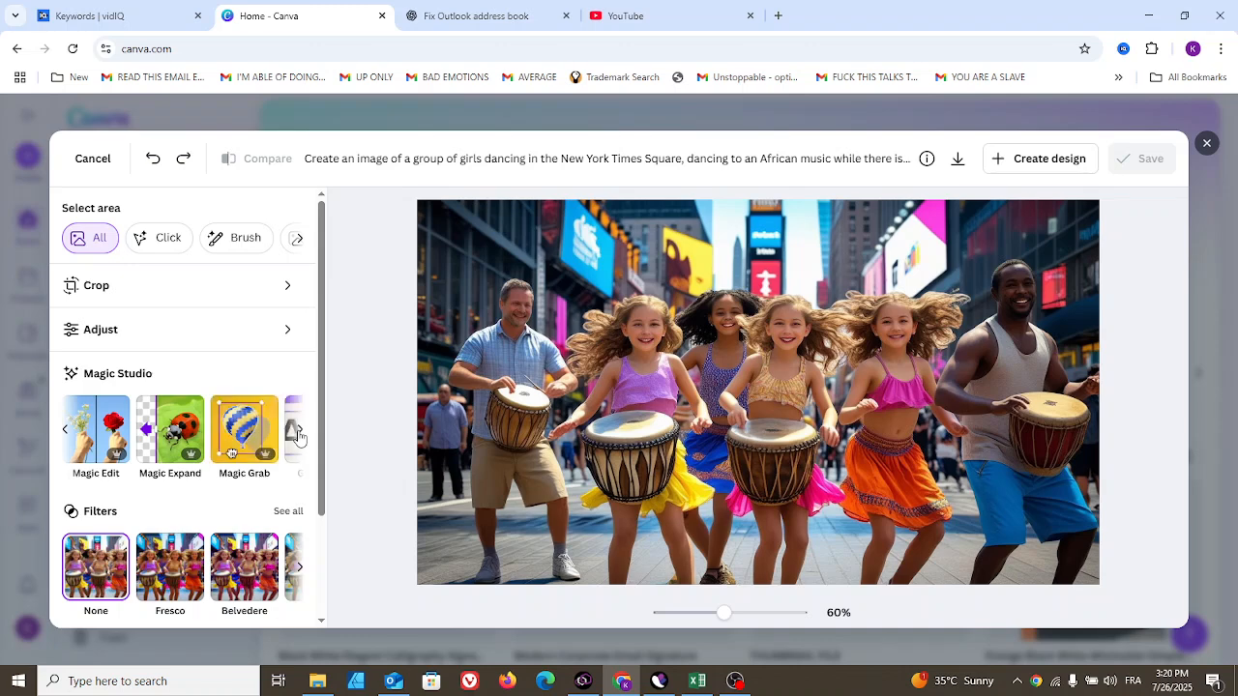
click(300, 437)
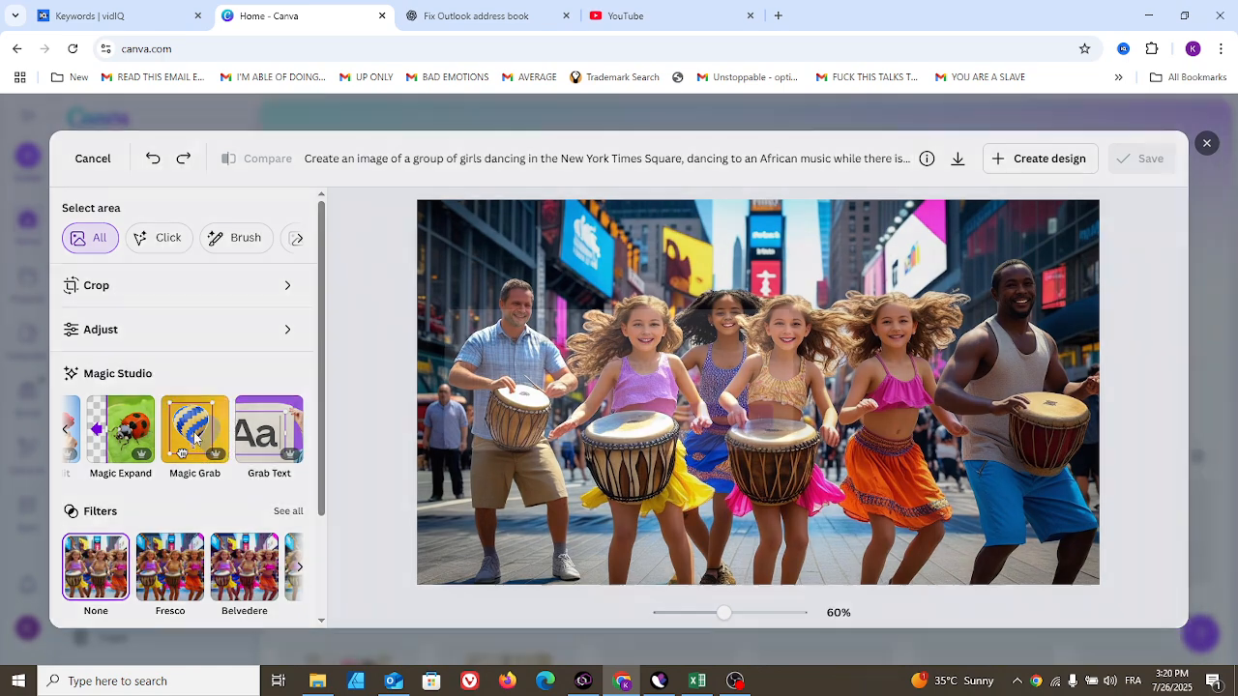
click(194, 435)
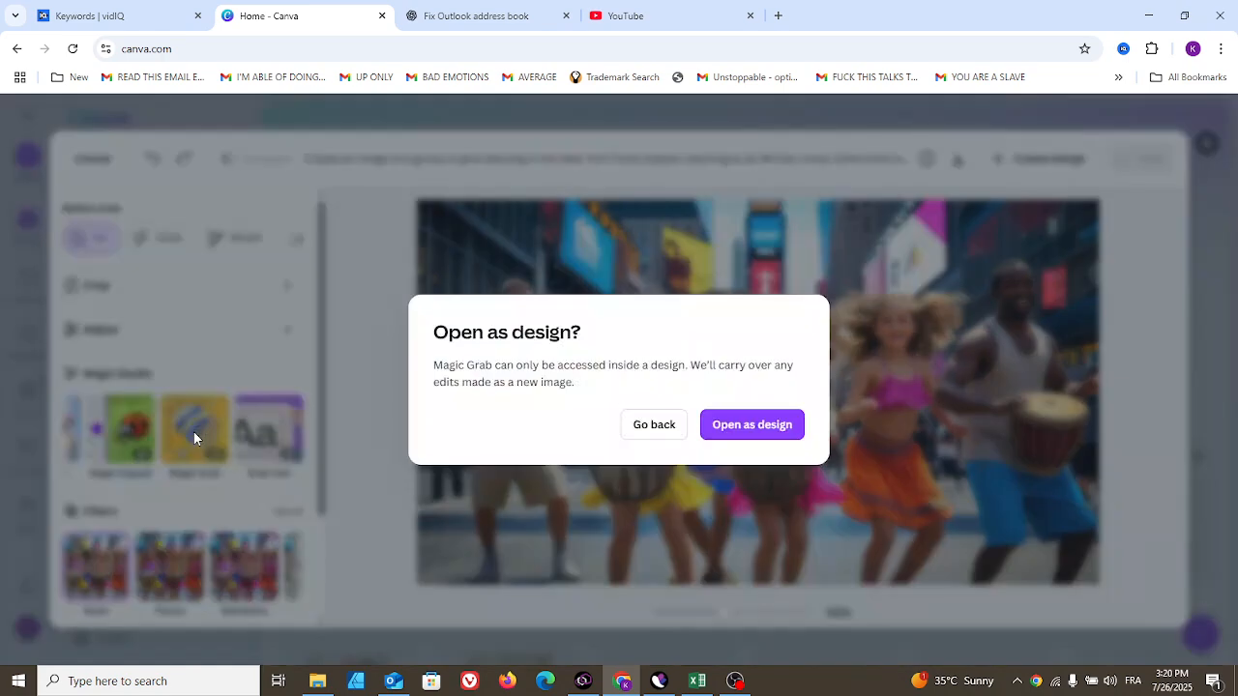
click(646, 433)
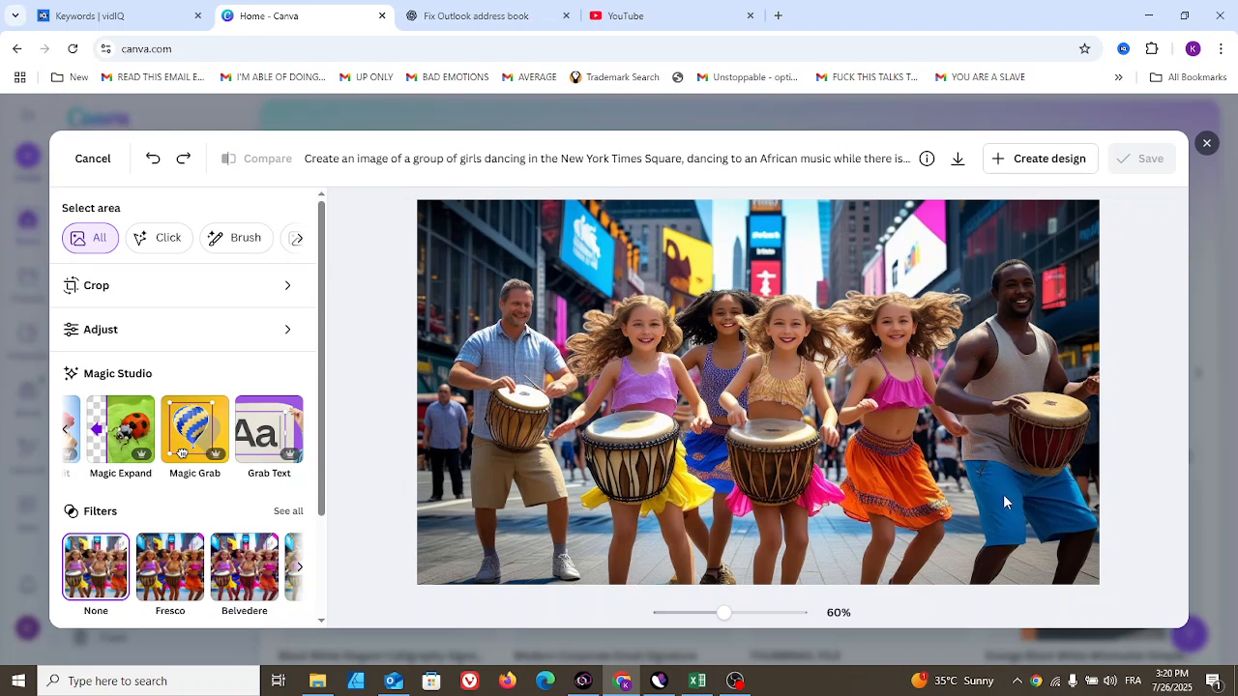
click(121, 440)
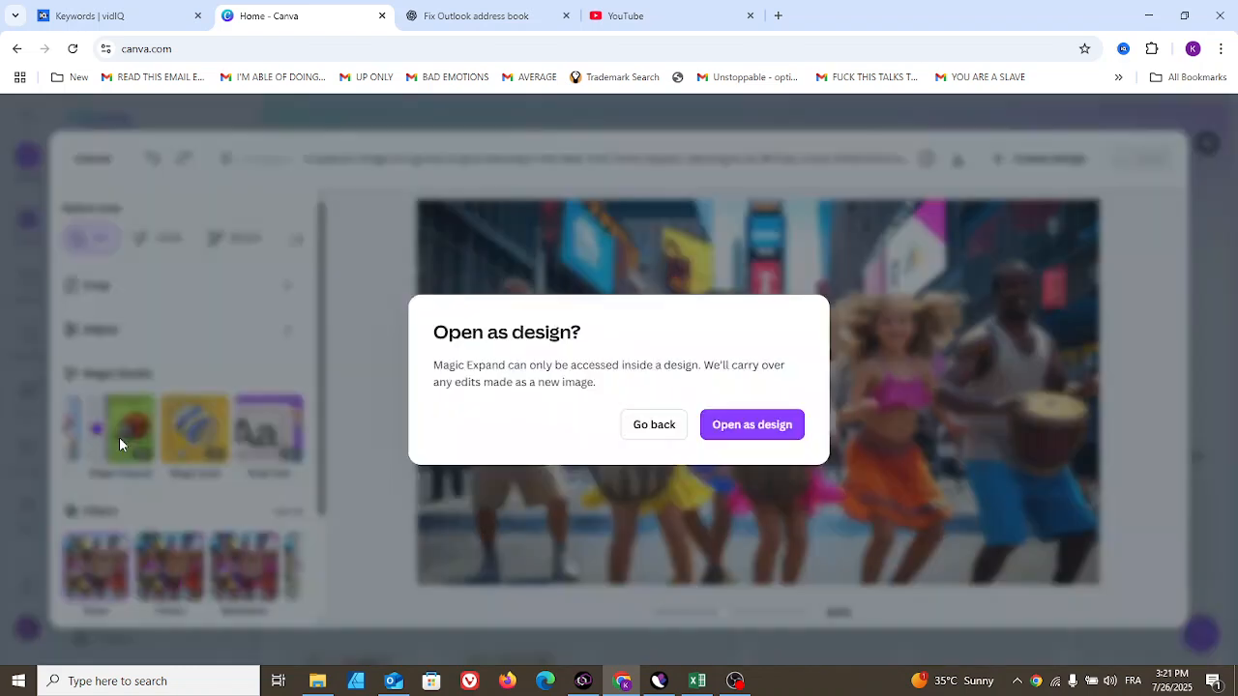
click(650, 430)
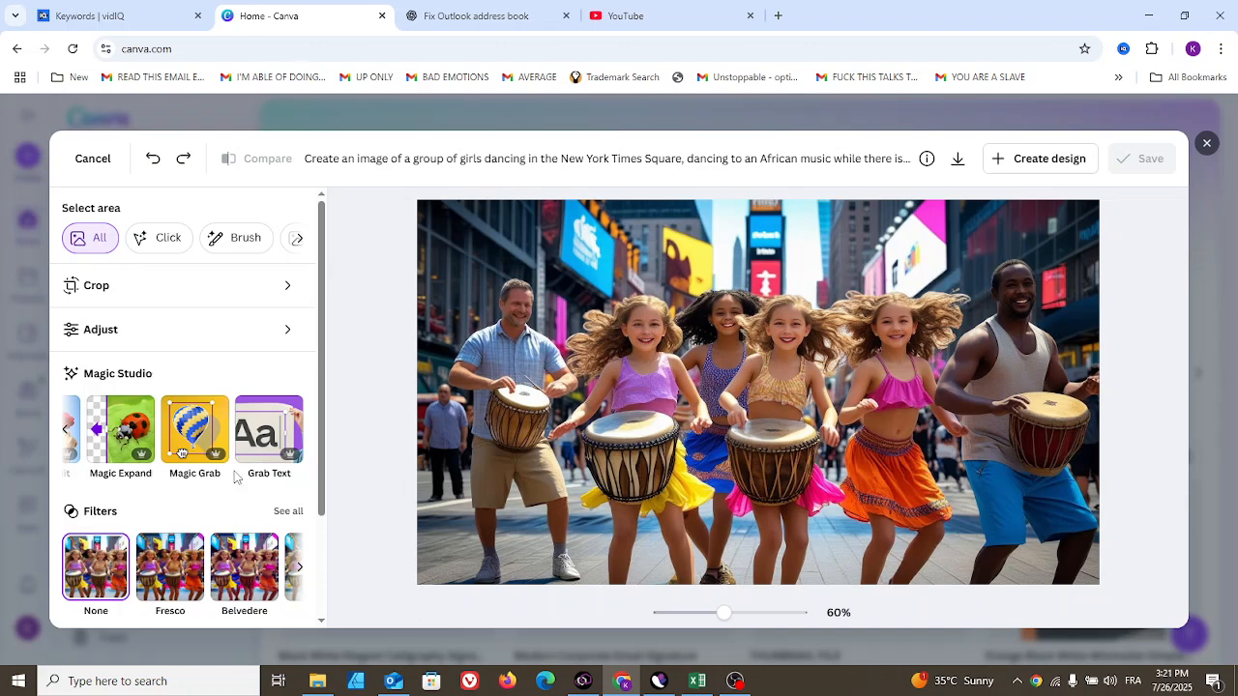
- Open the Crop panel for the photo
click(66, 430)
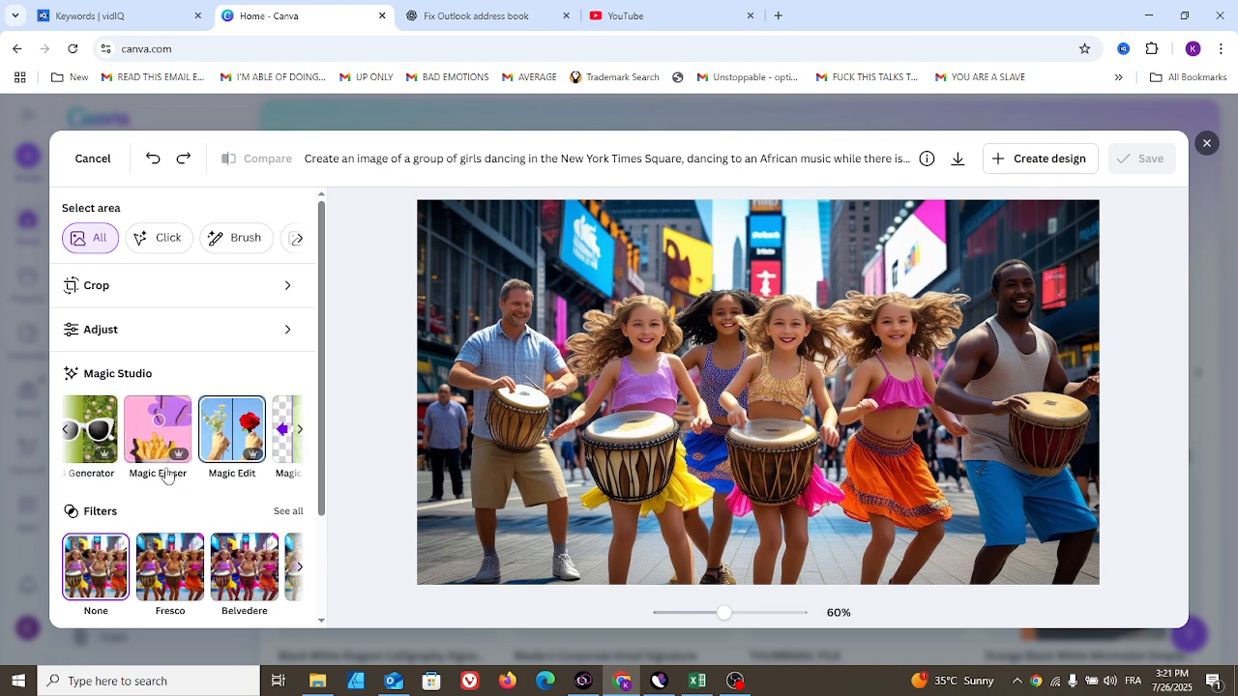
click(66, 434)
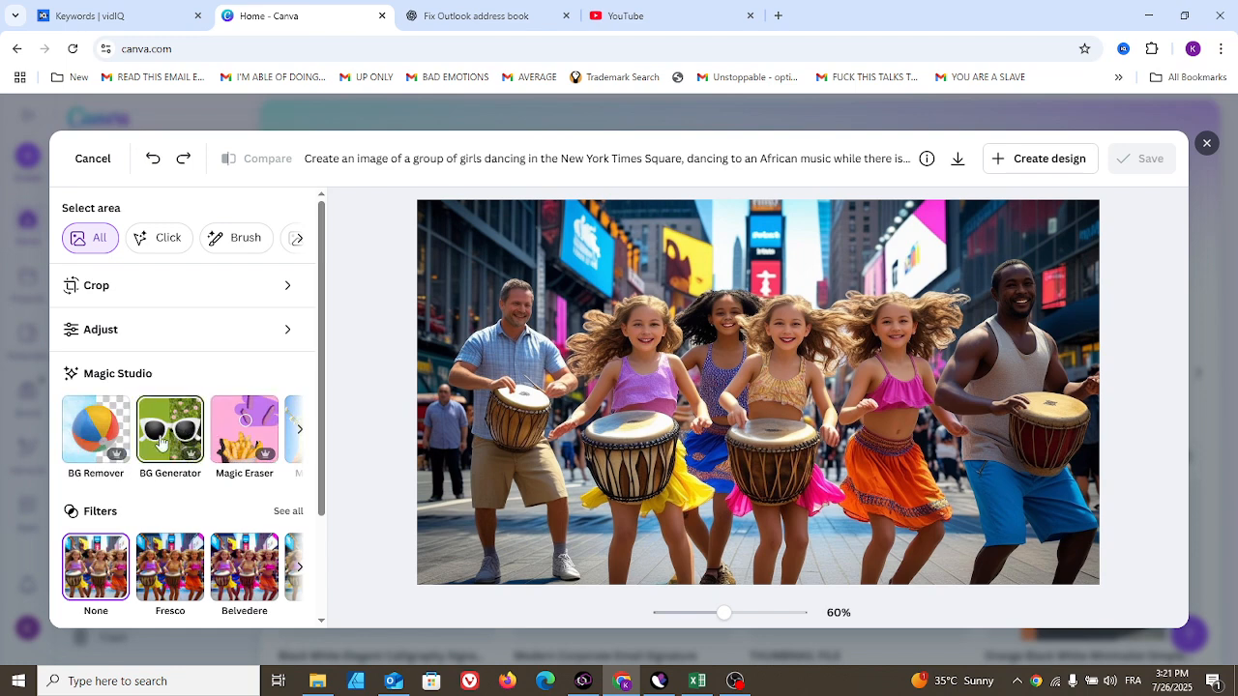
drag(322, 416, 322, 331)
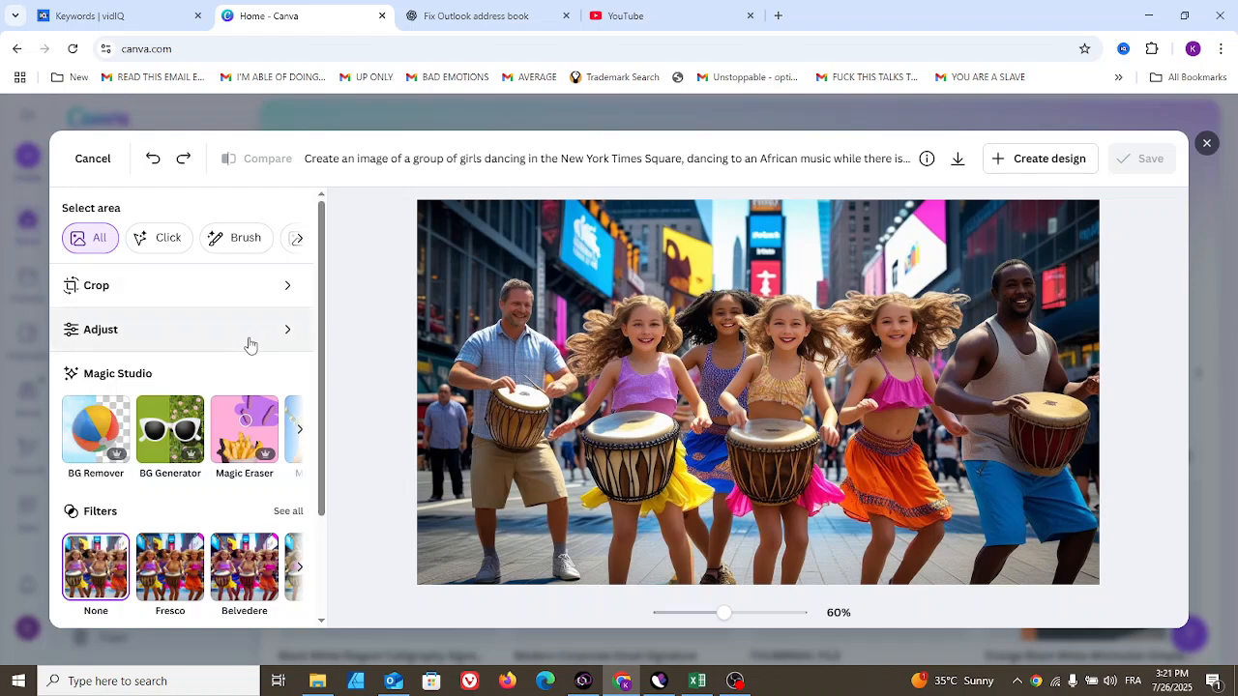
click(249, 297)
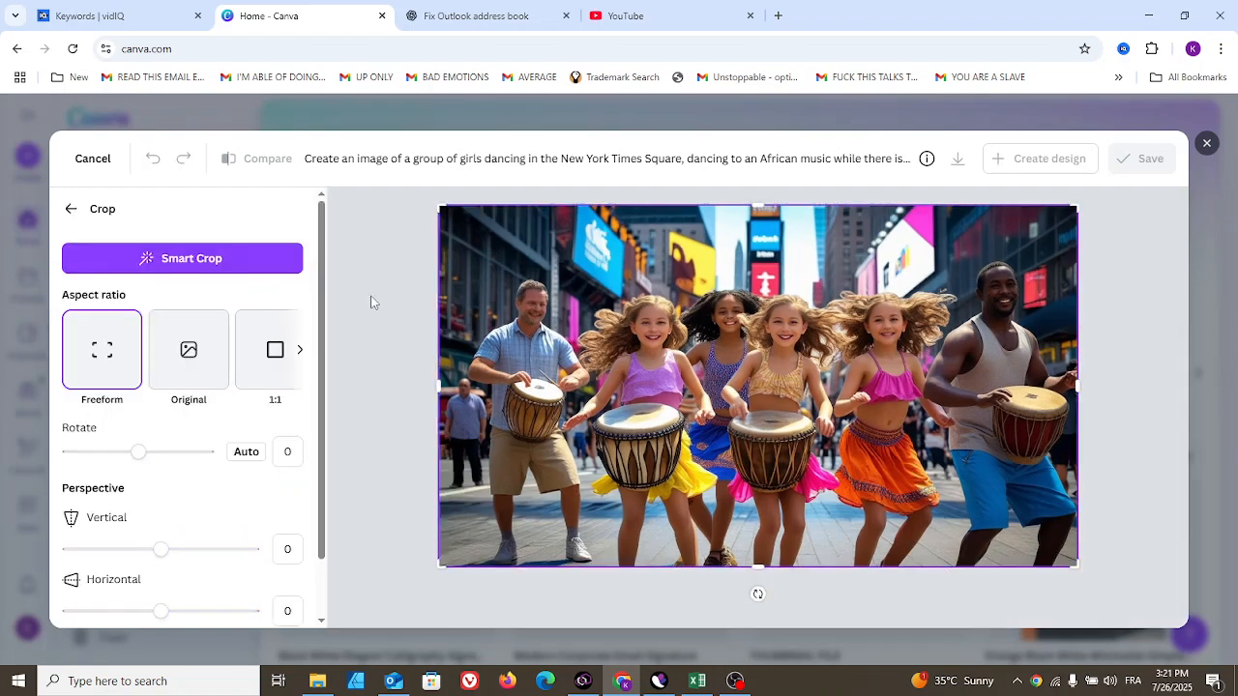
- Crop the photo freeform to frame just the four girls, trimming both men, and apply the crop
drag(445, 211, 619, 248)
drag(1027, 205, 855, 226)
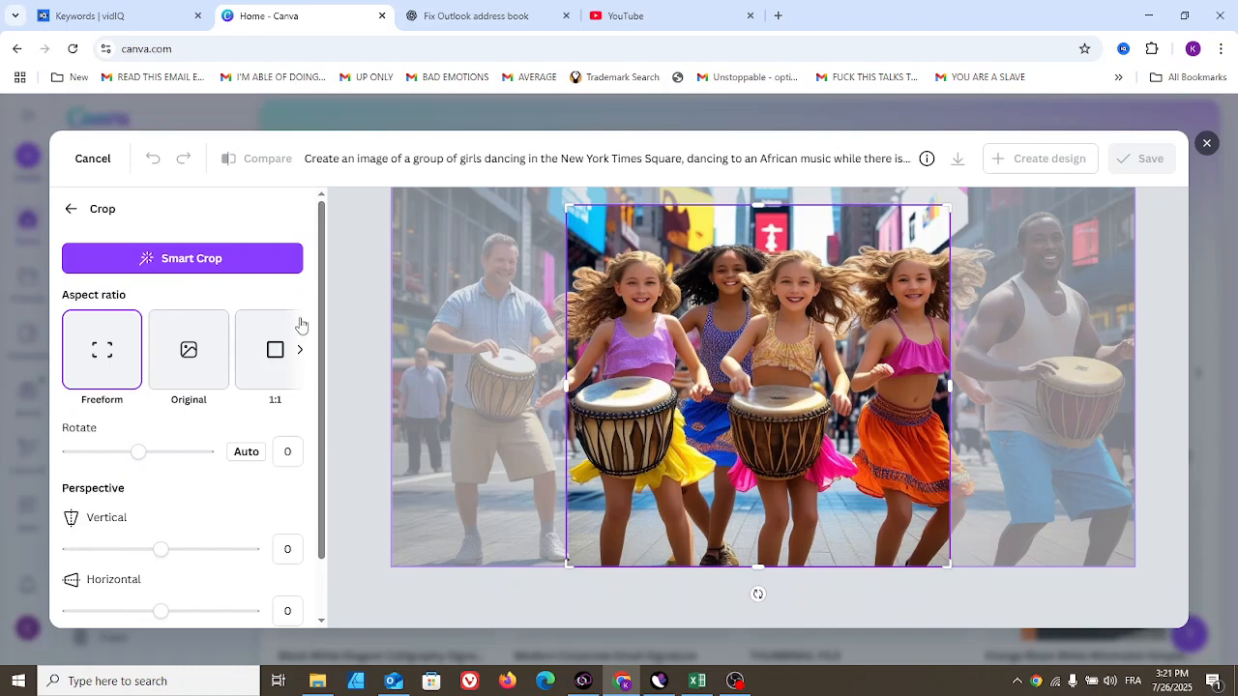
scroll(324, 319, down, 2)
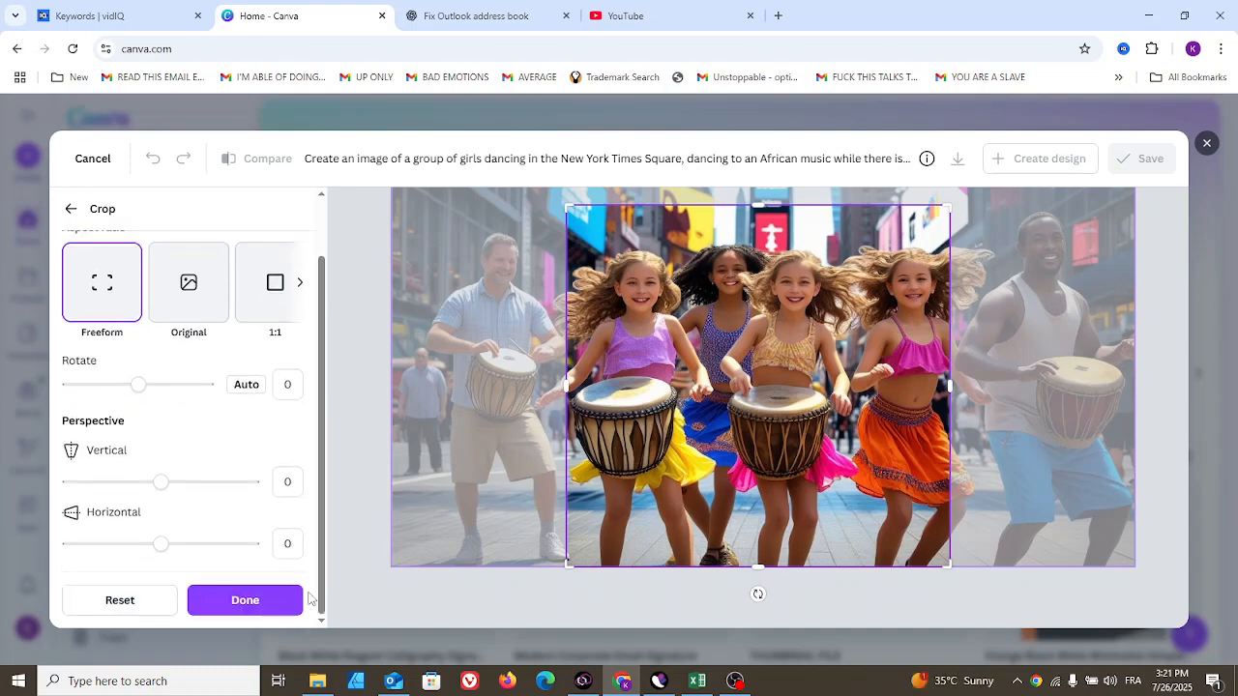
click(245, 601)
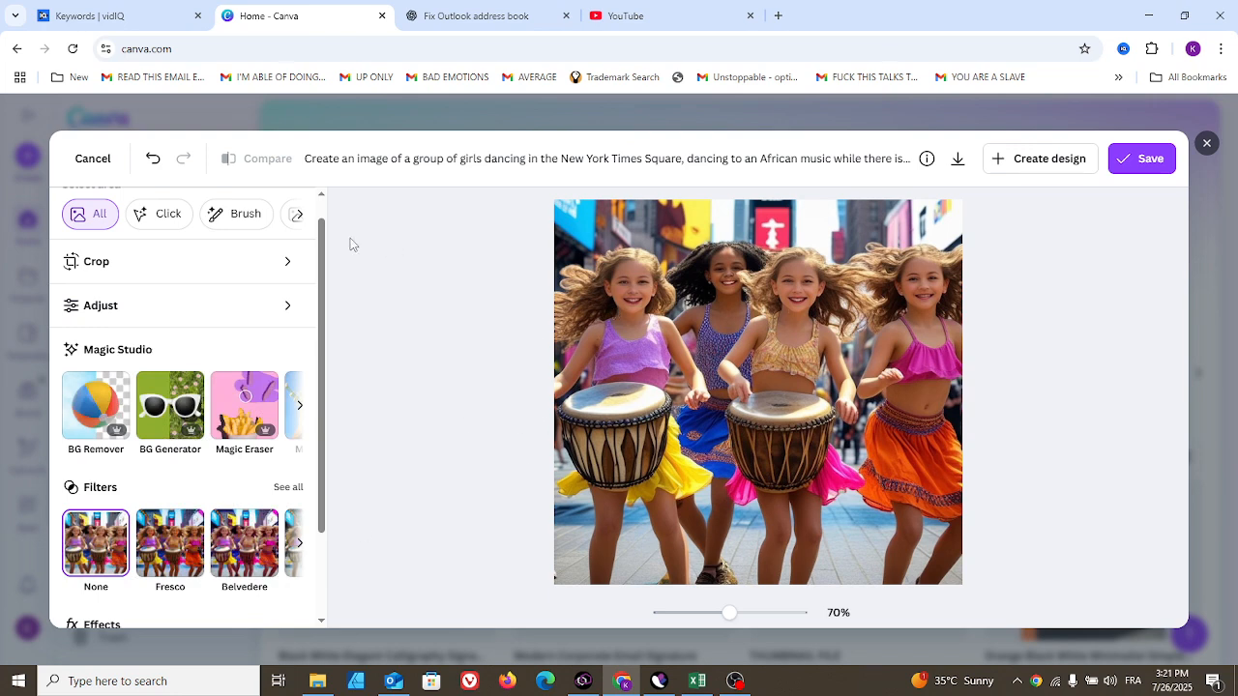
- Undo the crop and the earlier edits to return to the original photo
click(159, 164)
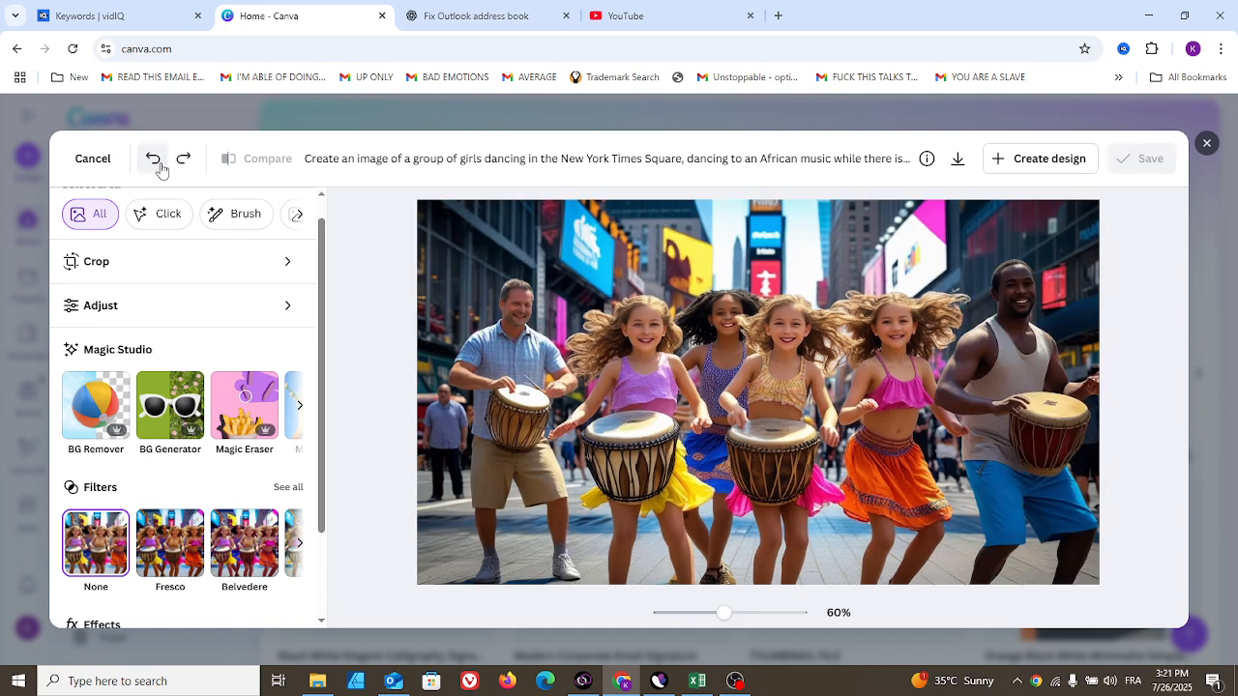
click(159, 164)
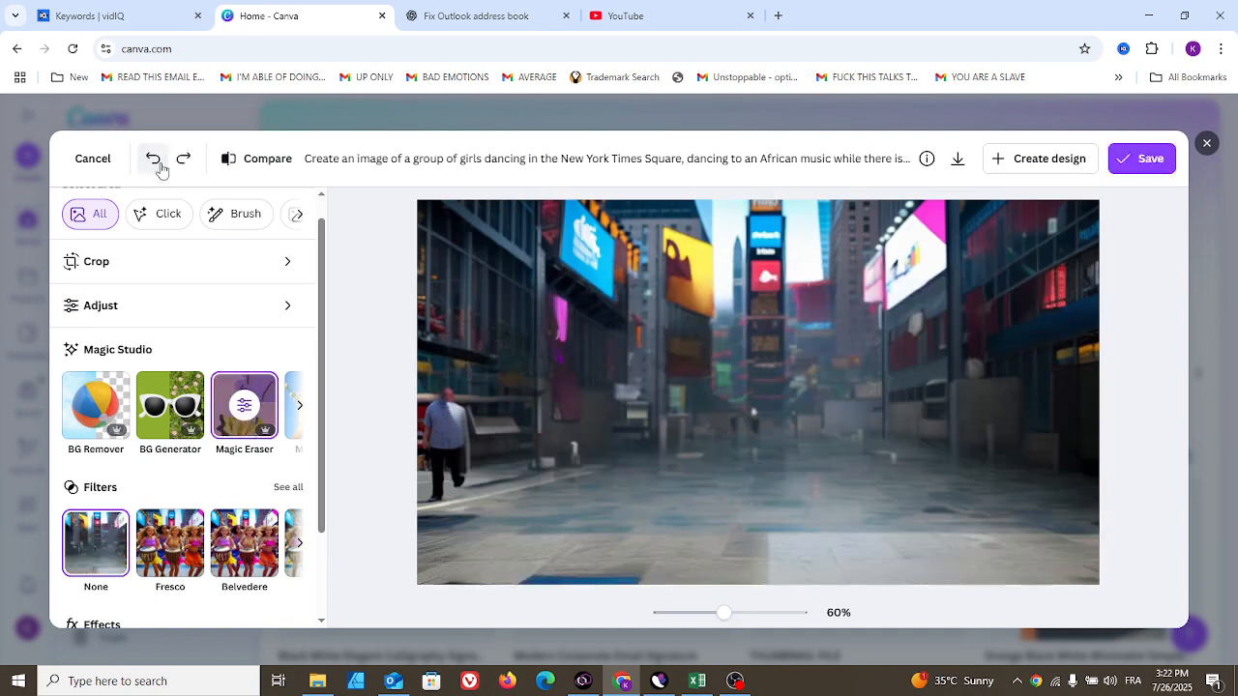
click(159, 164)
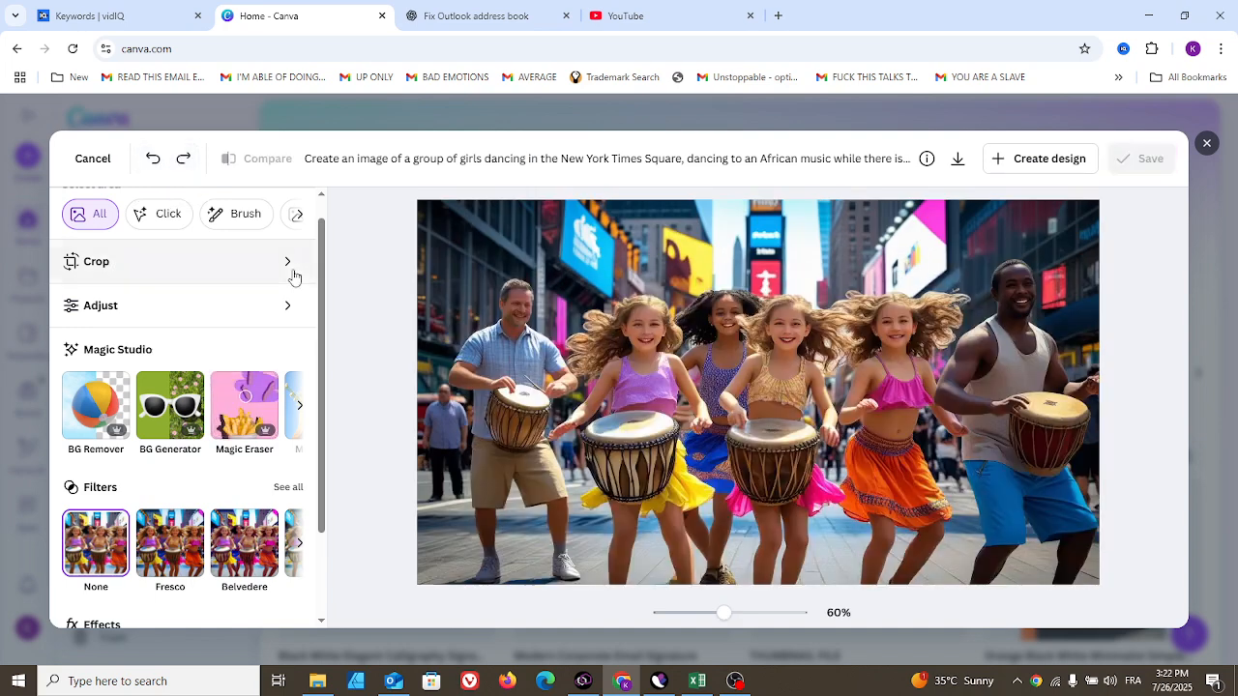
- Open Adjust and set the white balance temperature to -72 and tint to 33
scroll(320, 280, up, 1)
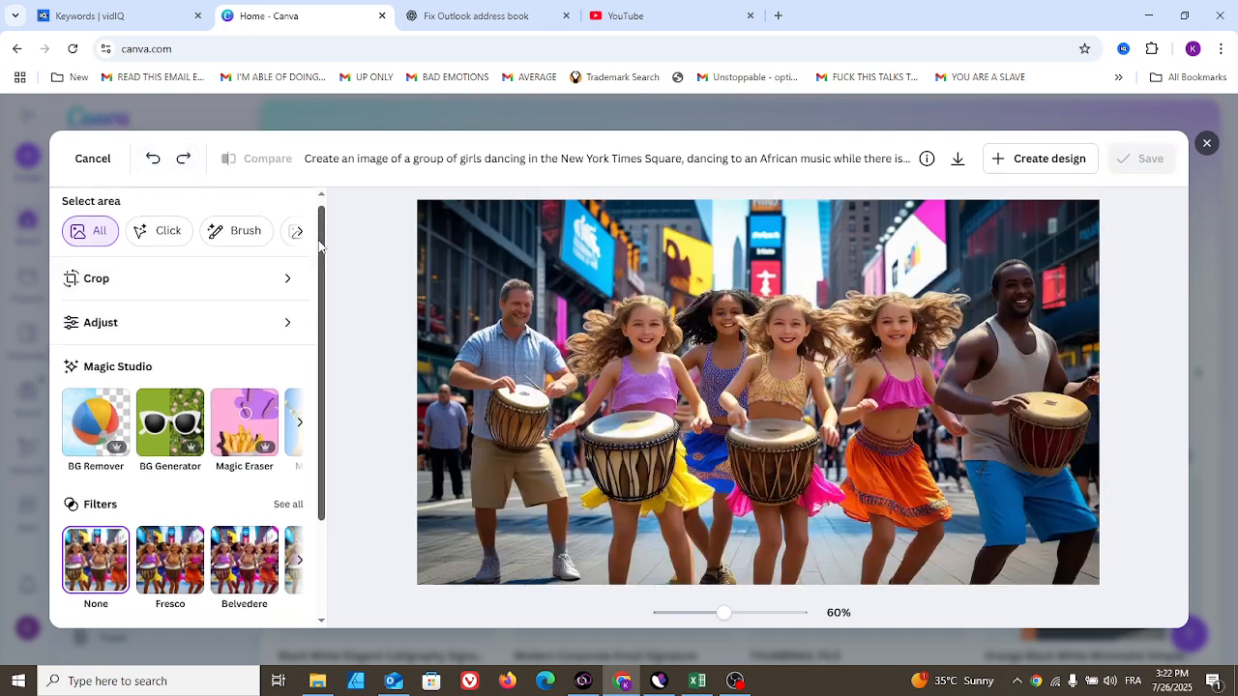
click(284, 338)
drag(161, 410, 94, 406)
click(94, 409)
drag(159, 463, 191, 465)
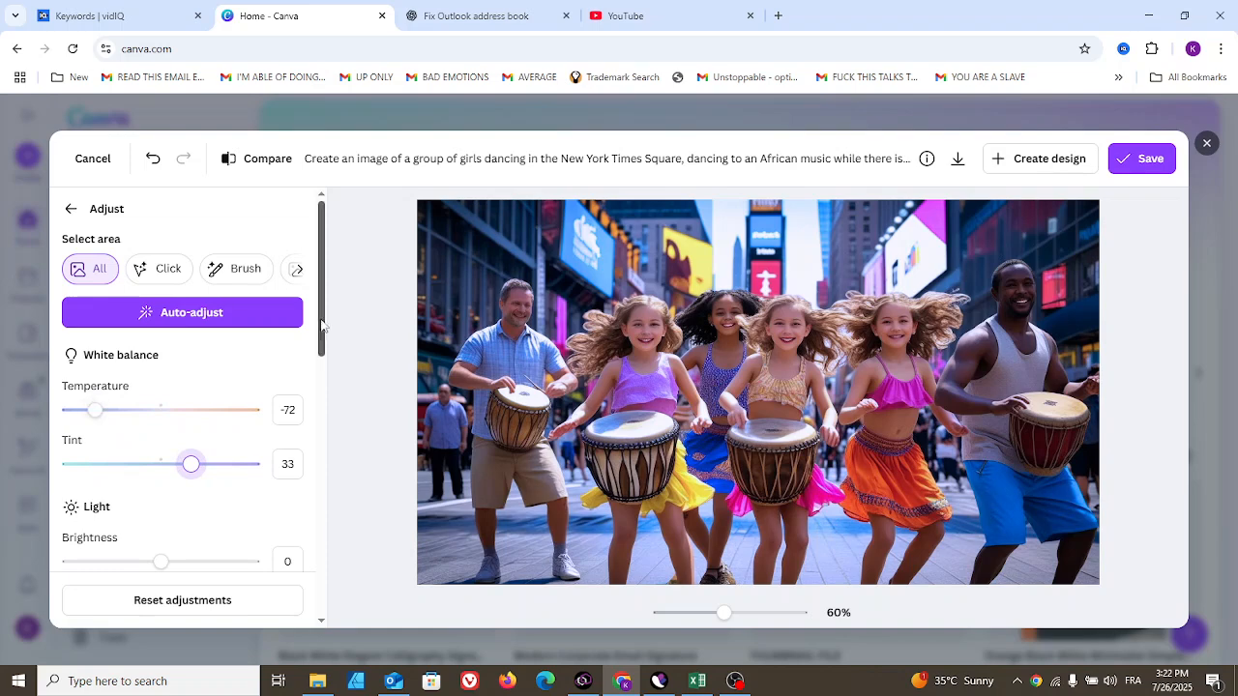
- Set brightness to -22, contrast to -29, highlights to -14 and shadows to -19
scroll(190, 376, down, 4)
mouse_move(160, 368)
mouse_down()
mouse_move(242, 371)
mouse_move(127, 370)
mouse_move(157, 367)
mouse_move(140, 370)
mouse_up()
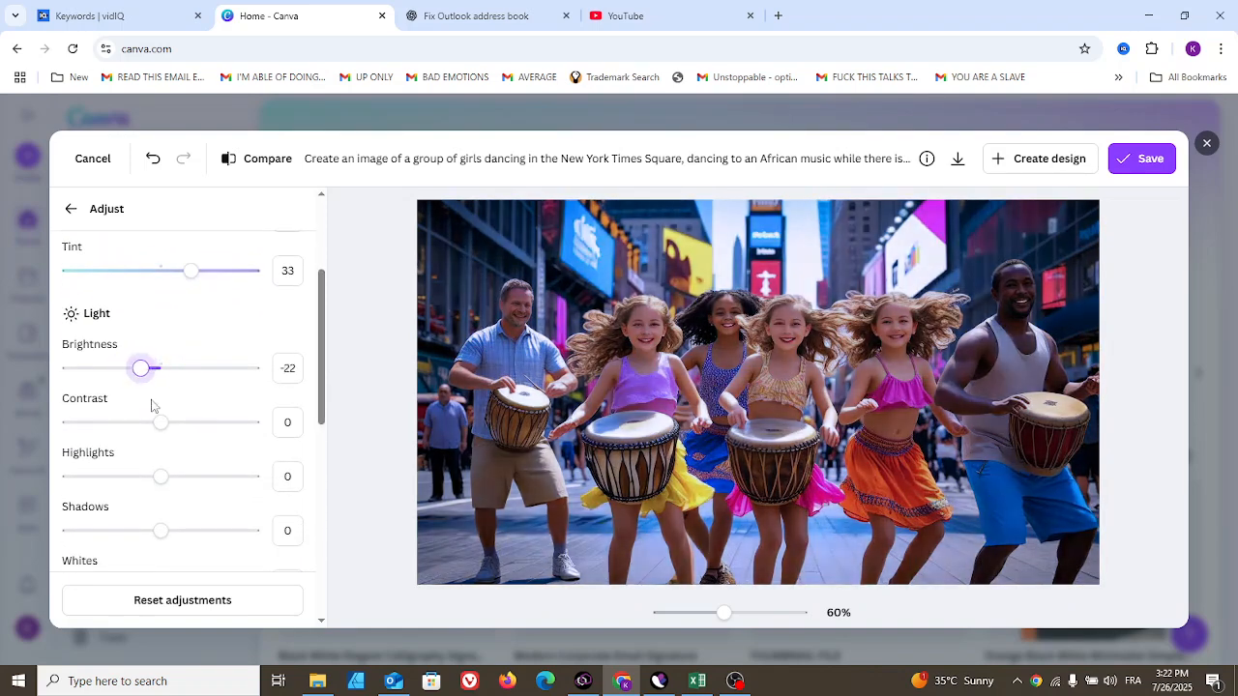
drag(162, 424, 135, 423)
mouse_move(160, 477)
mouse_down()
mouse_move(206, 481)
mouse_move(147, 477)
mouse_up()
mouse_move(165, 534)
mouse_down()
mouse_move(129, 545)
mouse_move(151, 531)
mouse_move(122, 528)
mouse_move(144, 530)
mouse_up()
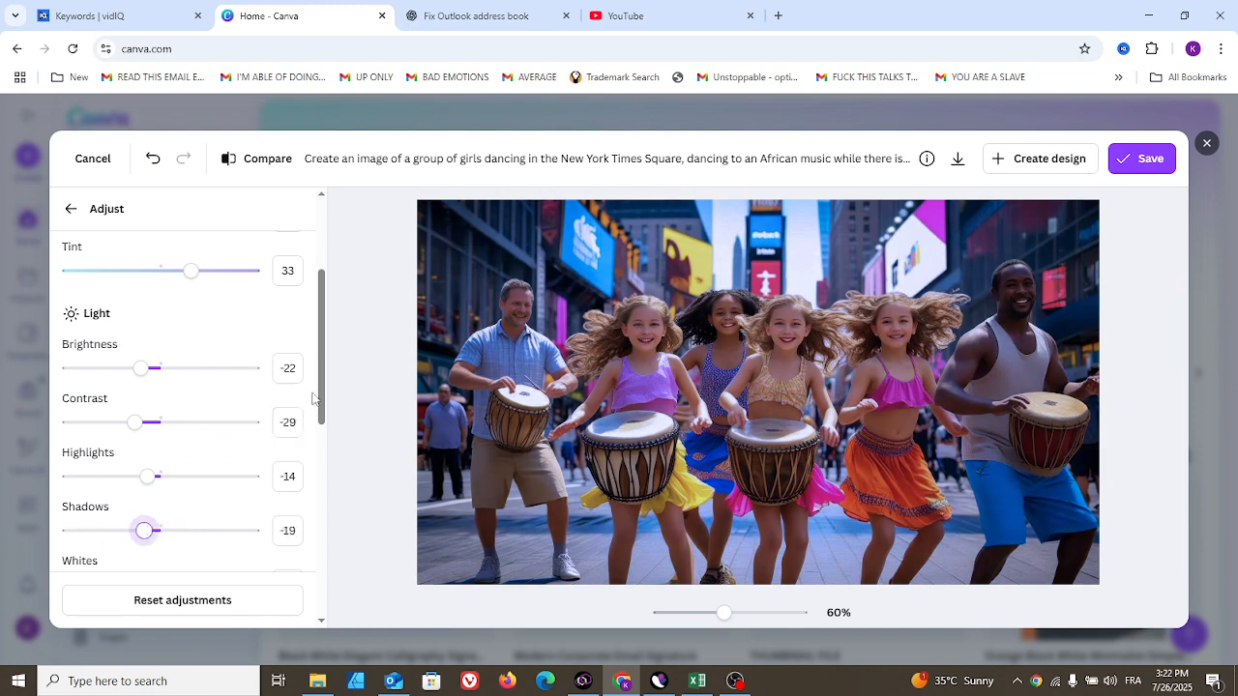
- Set the texture sharpness to -34 and clarity to -17
drag(321, 374, 324, 569)
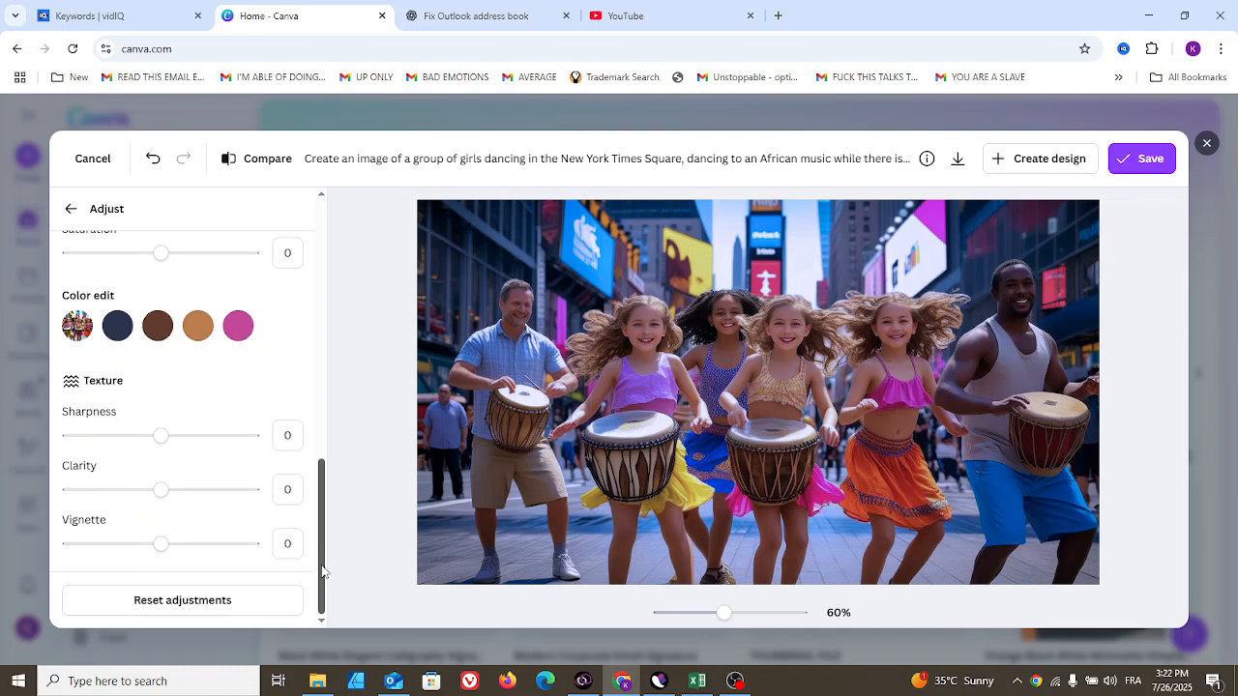
mouse_move(324, 572)
mouse_down()
mouse_move(321, 532)
mouse_move(321, 563)
mouse_up()
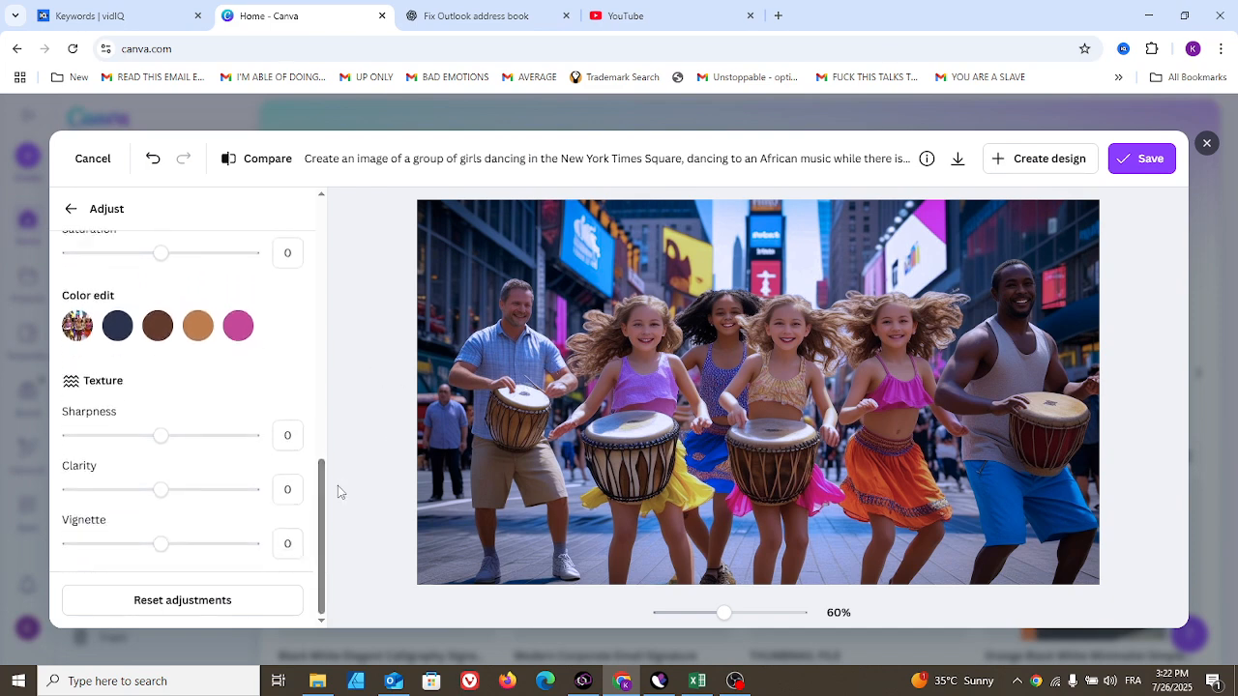
mouse_move(325, 489)
mouse_down()
mouse_move(325, 466)
mouse_move(325, 514)
mouse_up()
drag(101, 452, 129, 436)
mouse_move(158, 488)
mouse_down()
mouse_move(131, 494)
mouse_move(146, 489)
mouse_up()
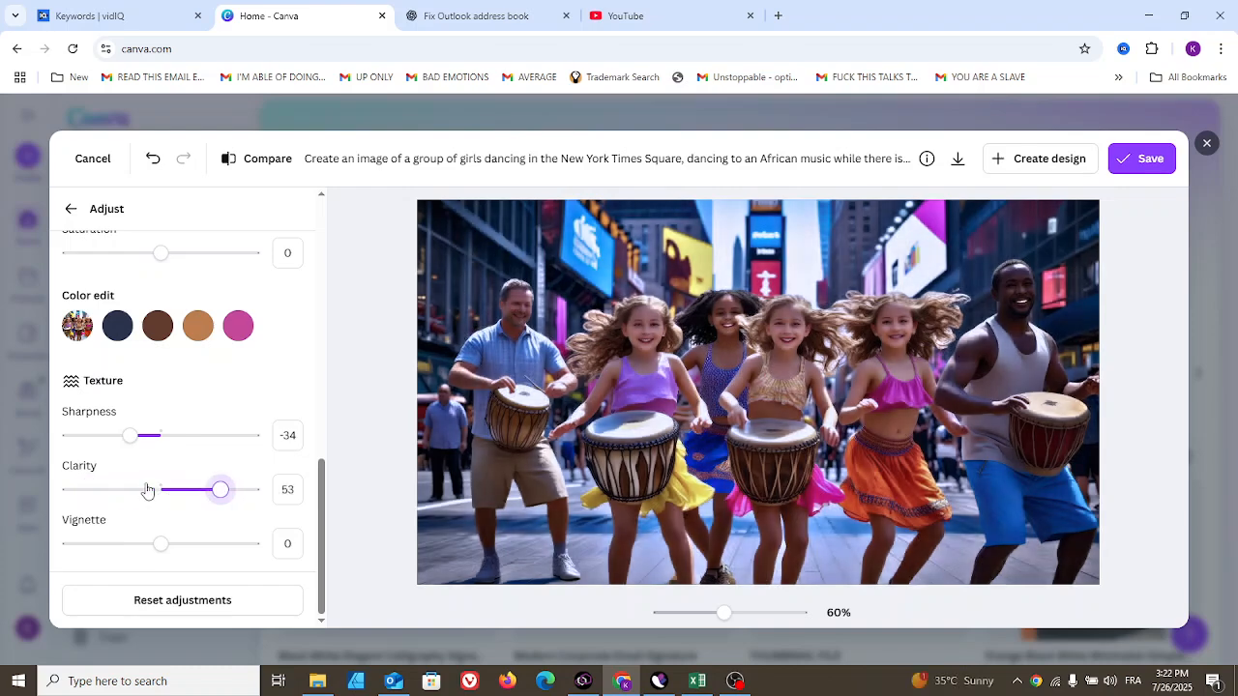
mouse_move(155, 547)
mouse_down()
mouse_move(110, 561)
mouse_move(232, 552)
mouse_move(161, 543)
mouse_up()
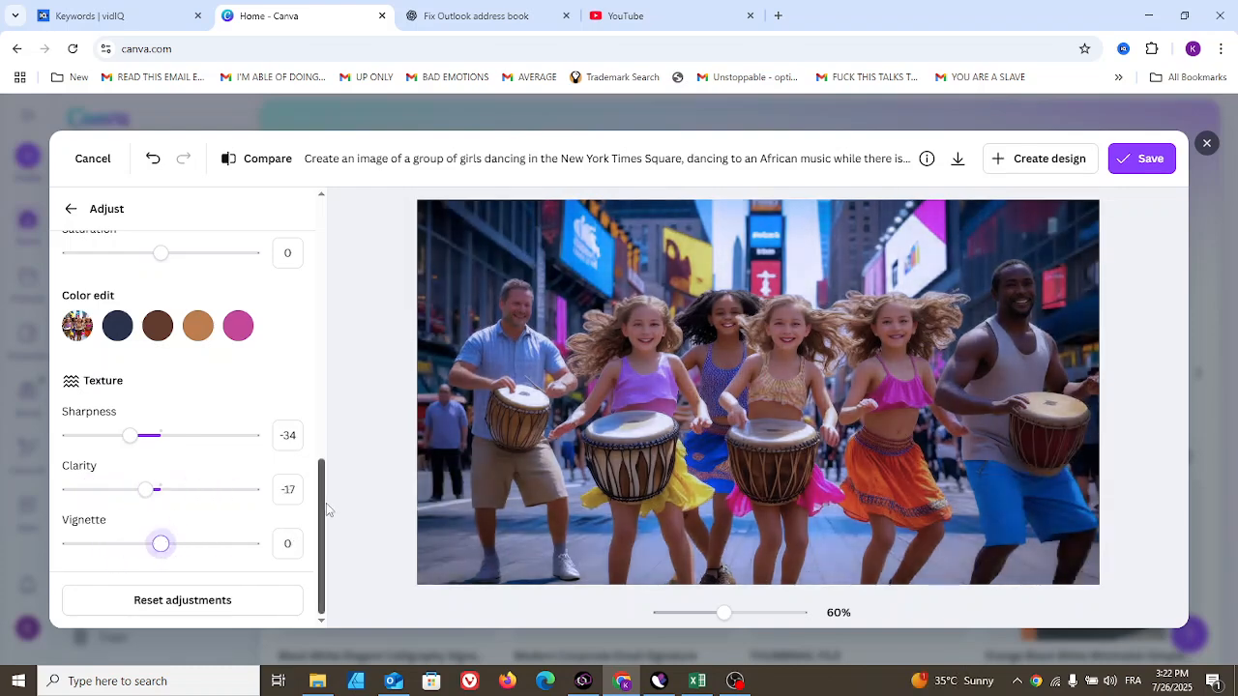
- Apply Auto-adjust to the photo
scroll(164, 537, up, 2)
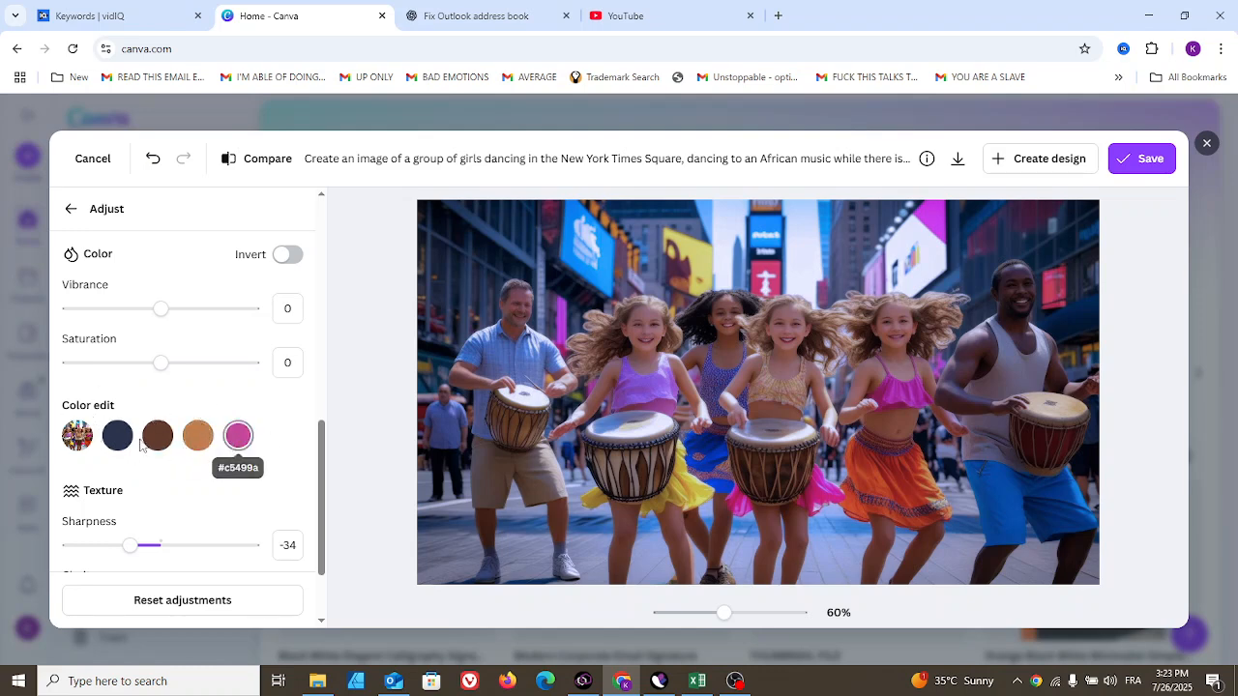
drag(327, 458, 323, 236)
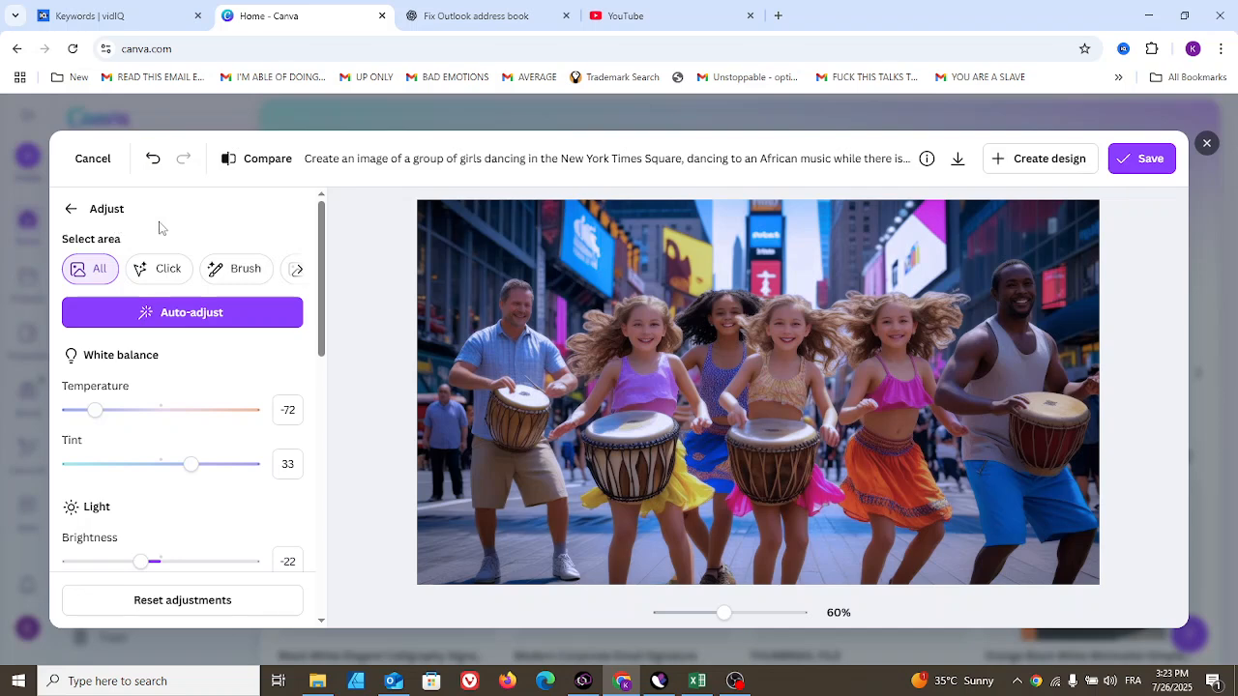
click(152, 319)
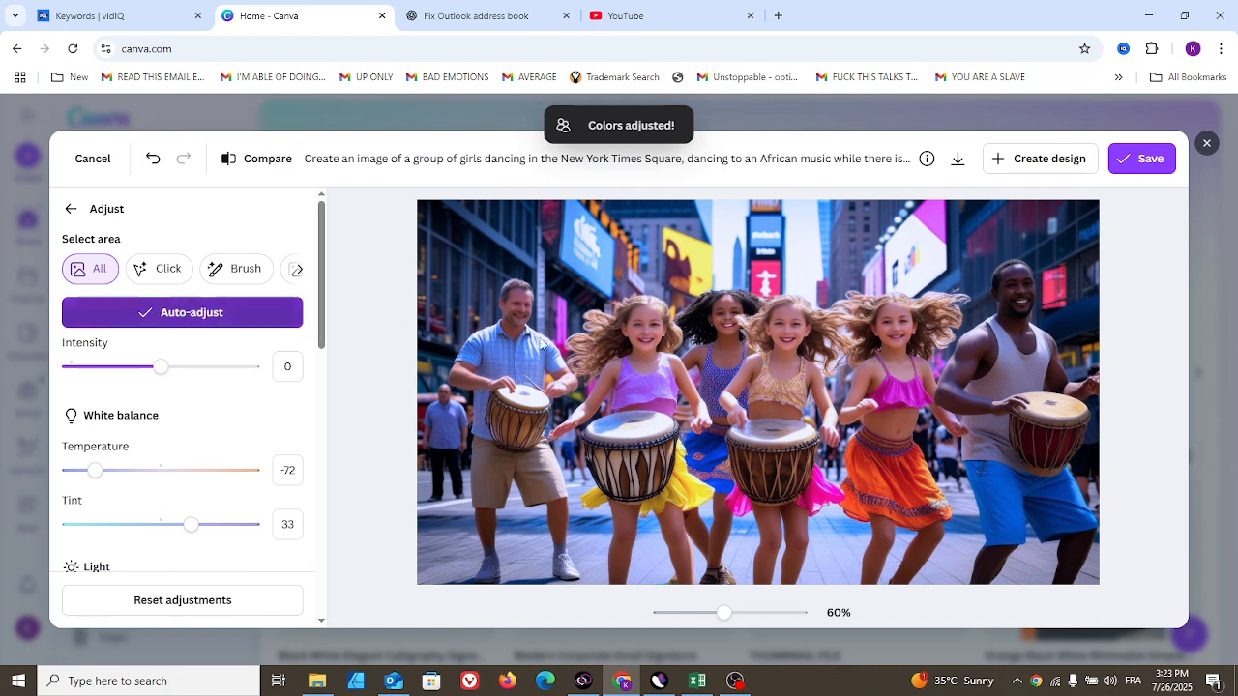
- Undo Auto-adjust and the manual adjustments, then redo one step to get back the original photo
drag(322, 280, 319, 201)
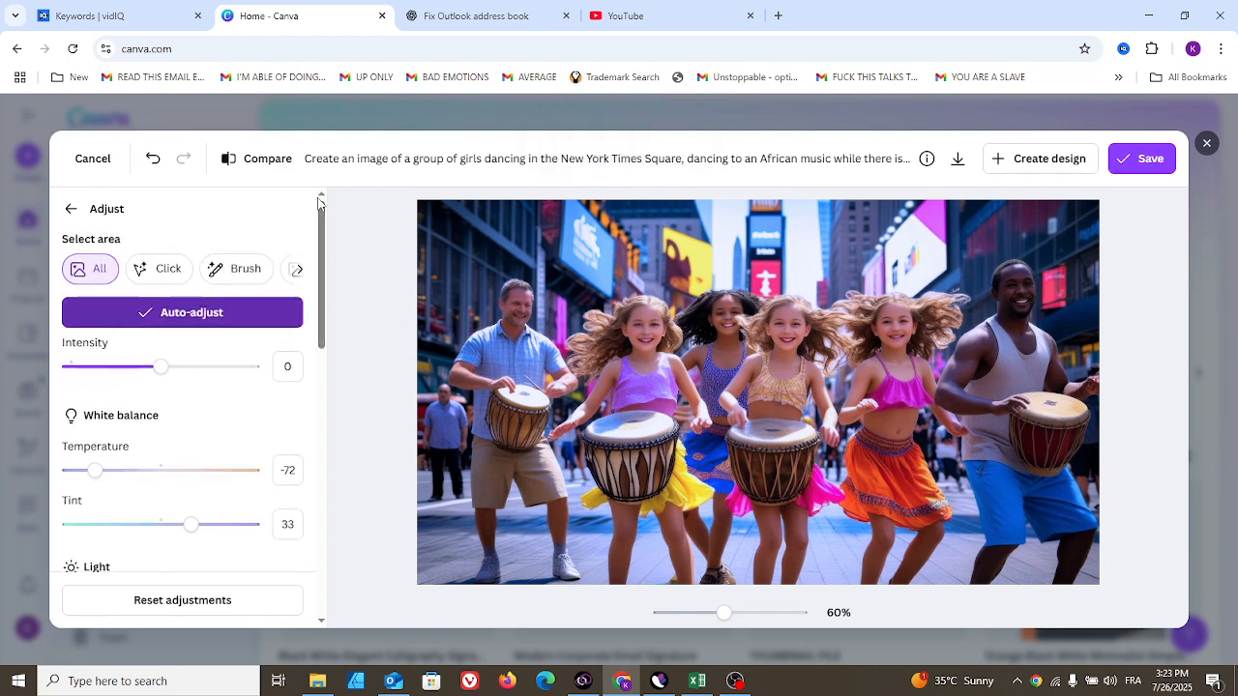
click(153, 162)
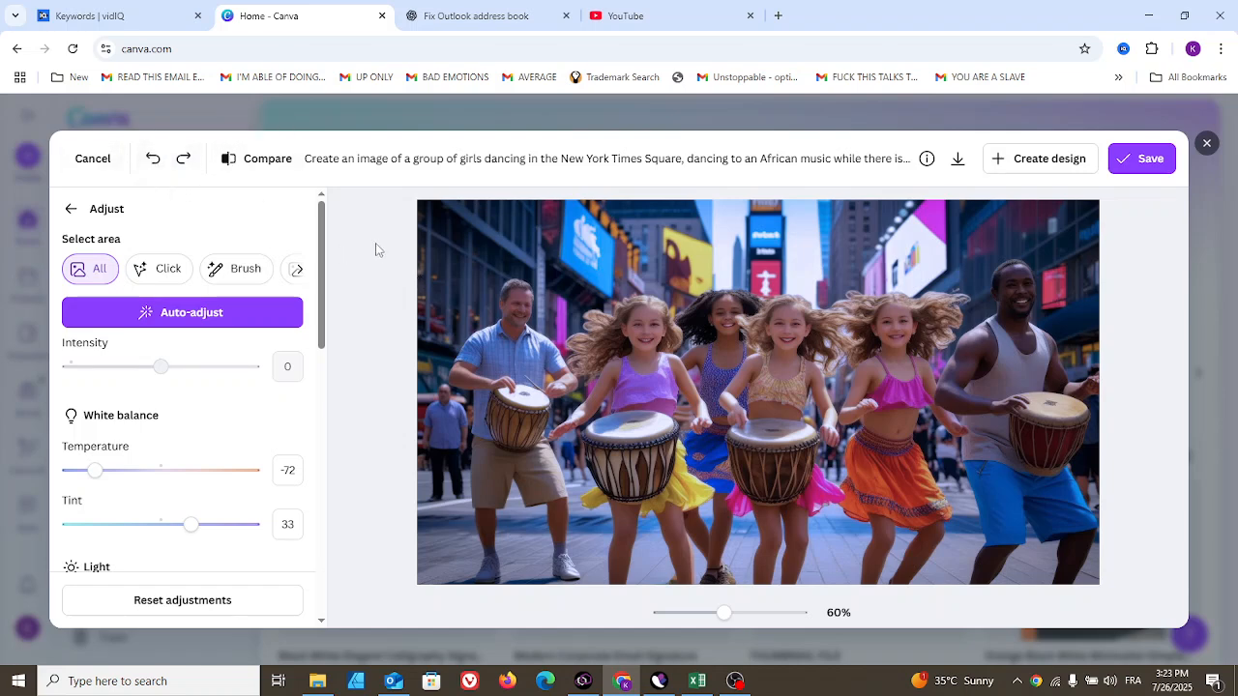
click(150, 160)
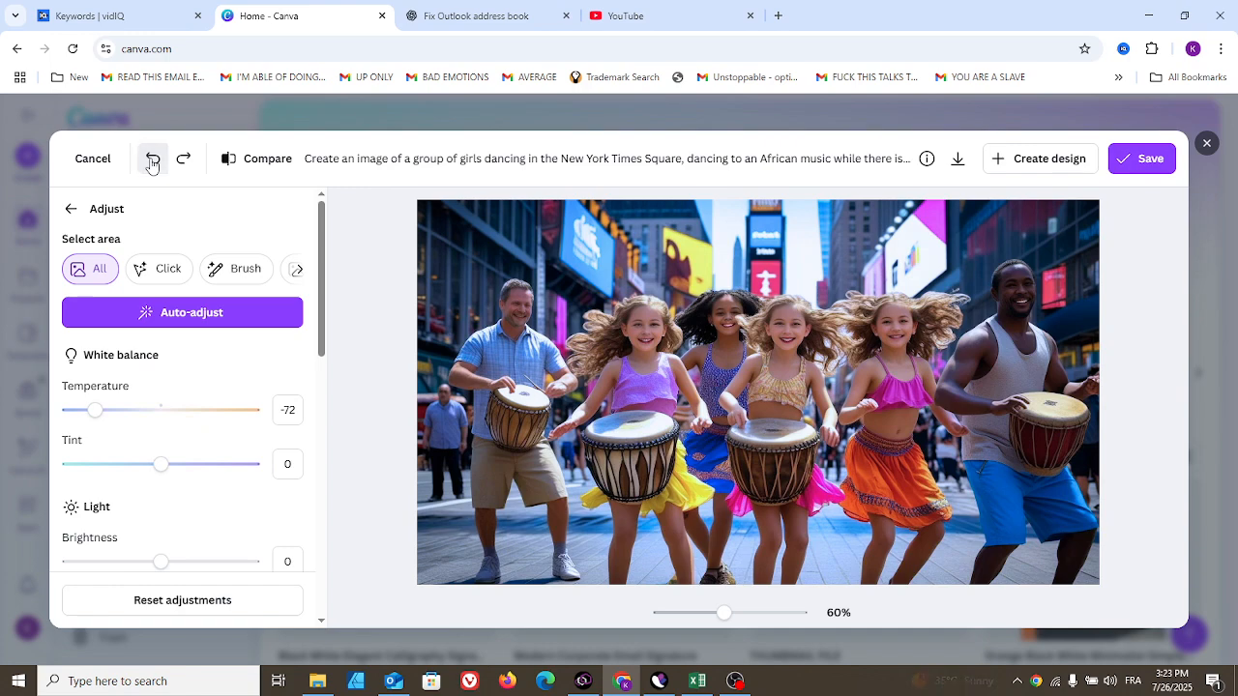
click(151, 160)
click(151, 161)
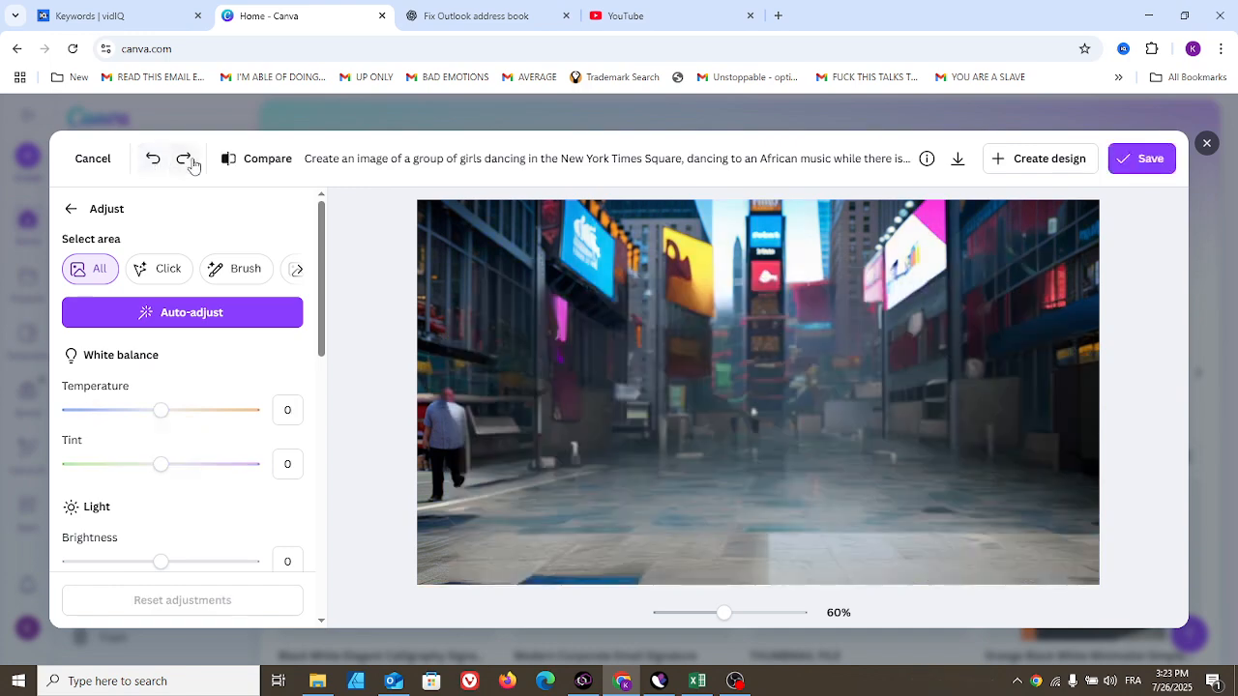
click(185, 161)
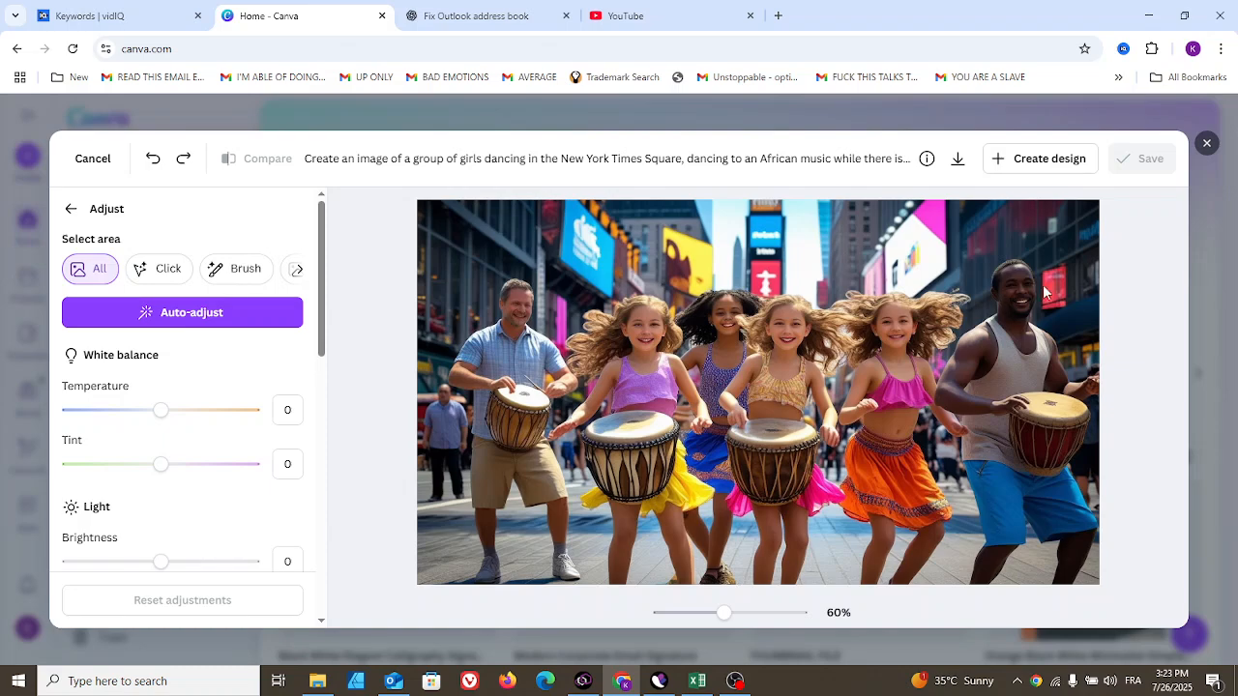
- Close the photo editor and the Create a design dialog to return to the Canva home page
click(1207, 144)
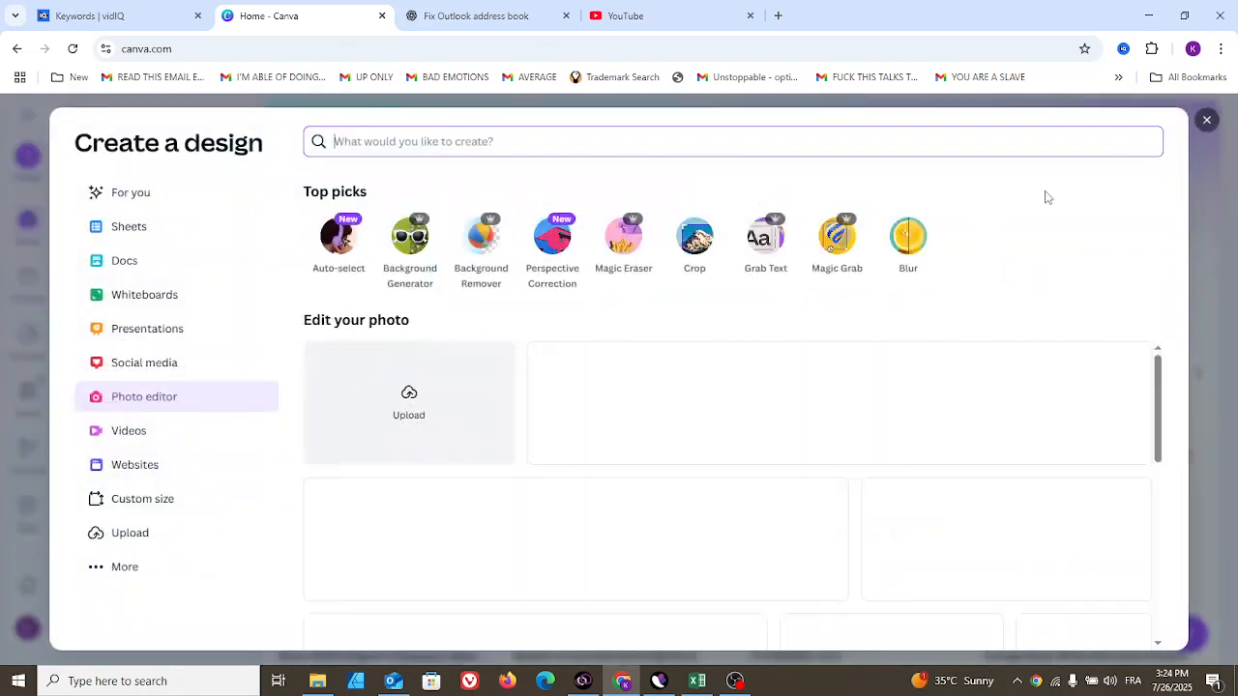
click(1207, 122)
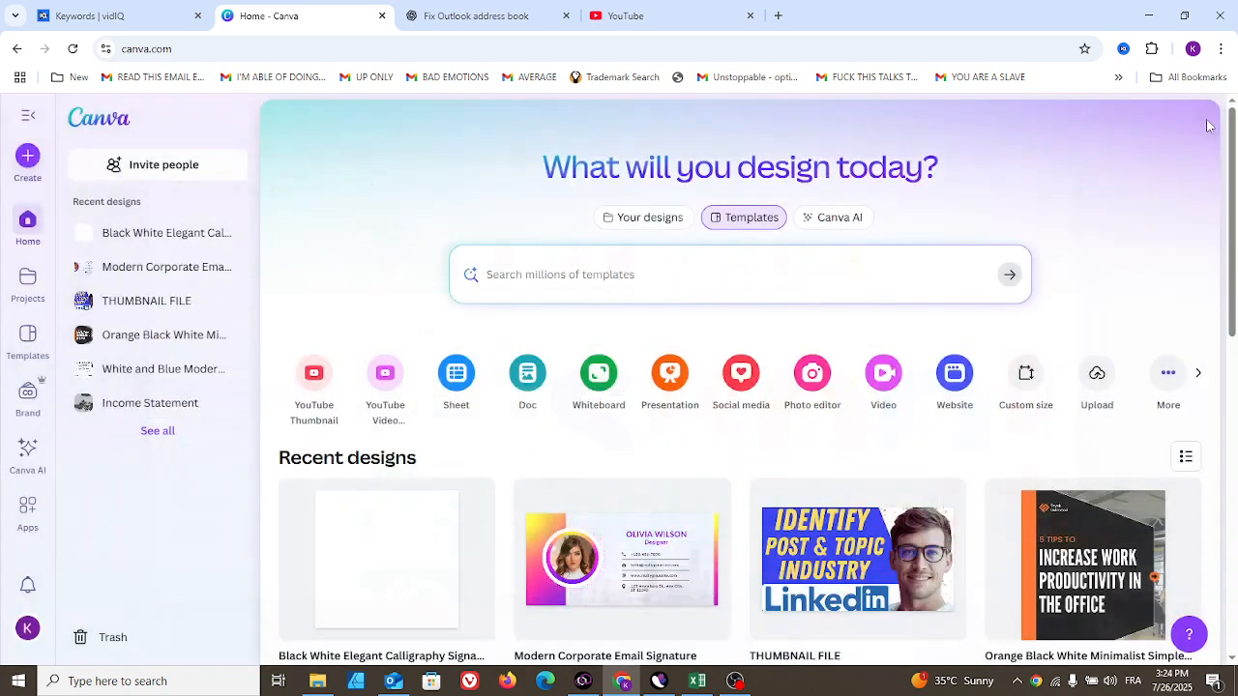